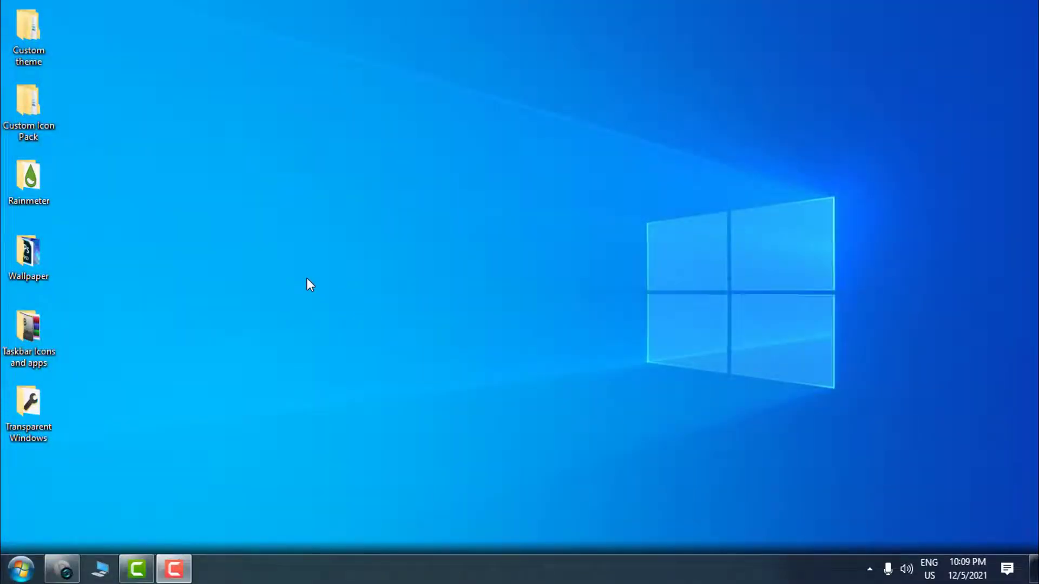
# Search for "about", open the About your PC page to check the Windows edition and version, and close it.
pyautogui.click(31, 567)
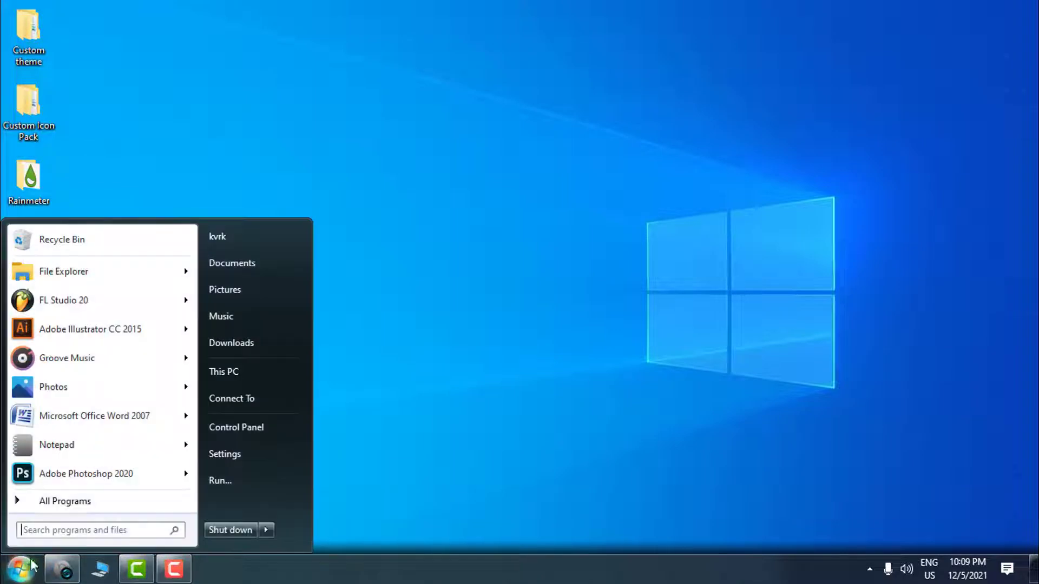
pyautogui.click(96, 526)
pyautogui.write('about')
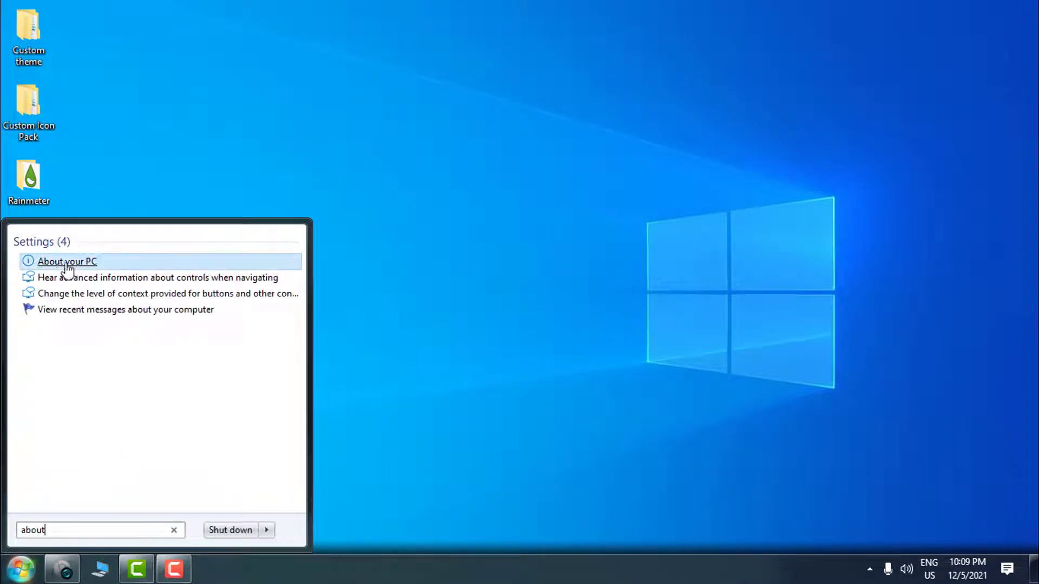
pyautogui.click(115, 262)
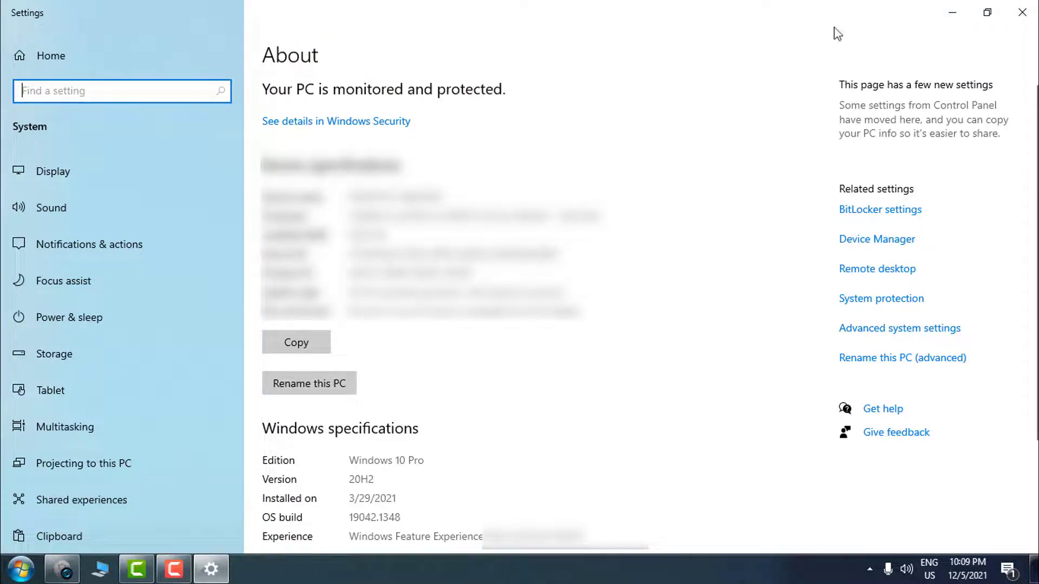
pyautogui.click(1021, 13)
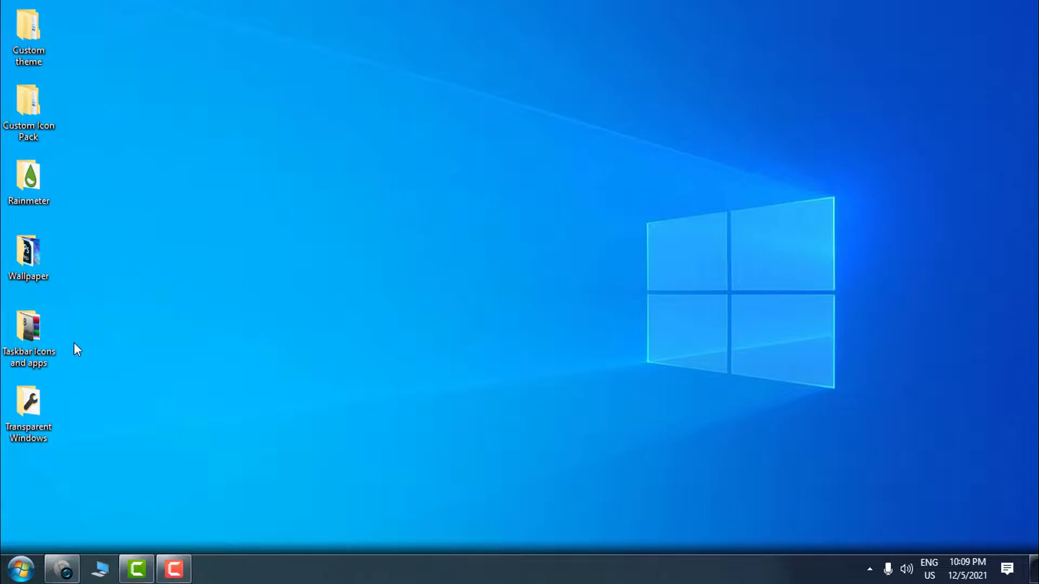
# Create a system restore point named "Basics1" for the C: drive and close the System Properties dialog.
pyautogui.click(21, 569)
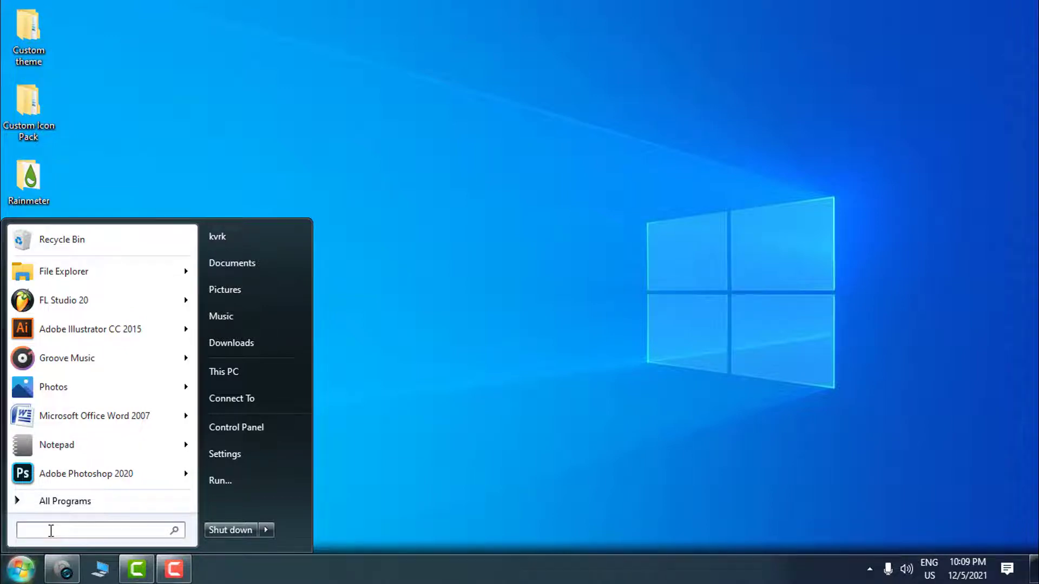
pyautogui.write('restore')
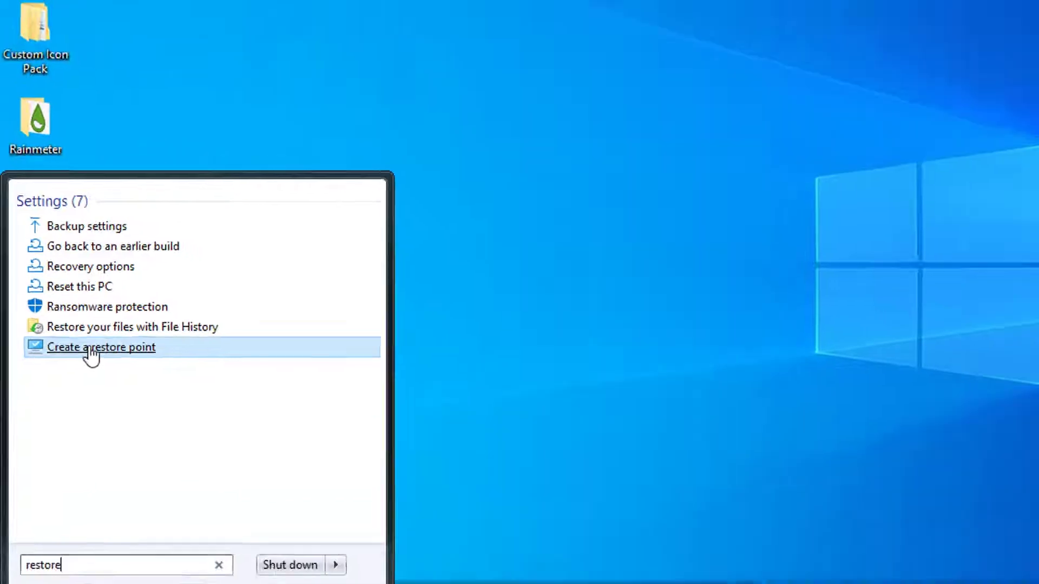
pyautogui.click(175, 280)
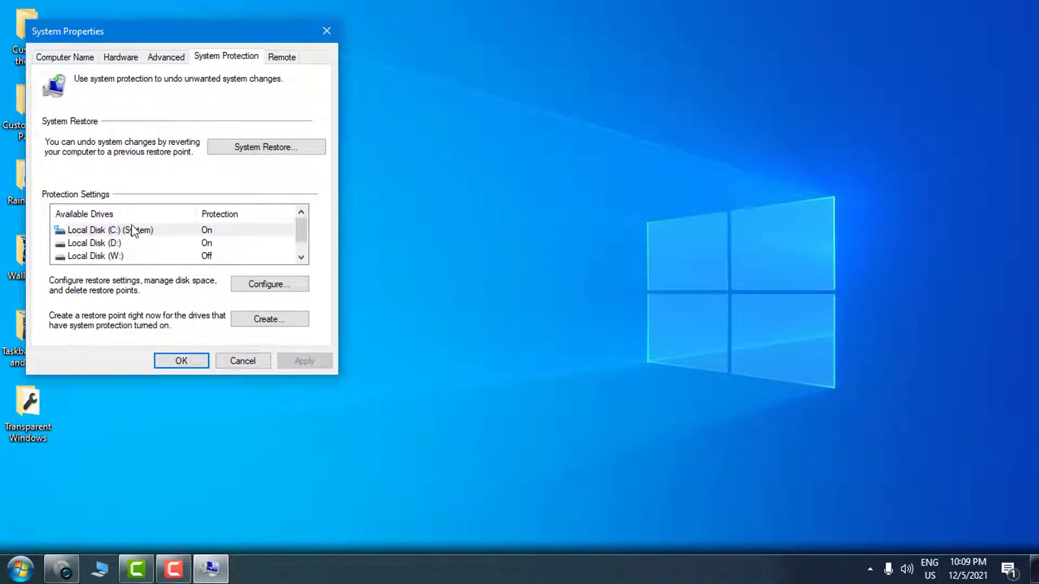
pyautogui.click(137, 232)
pyautogui.click(259, 322)
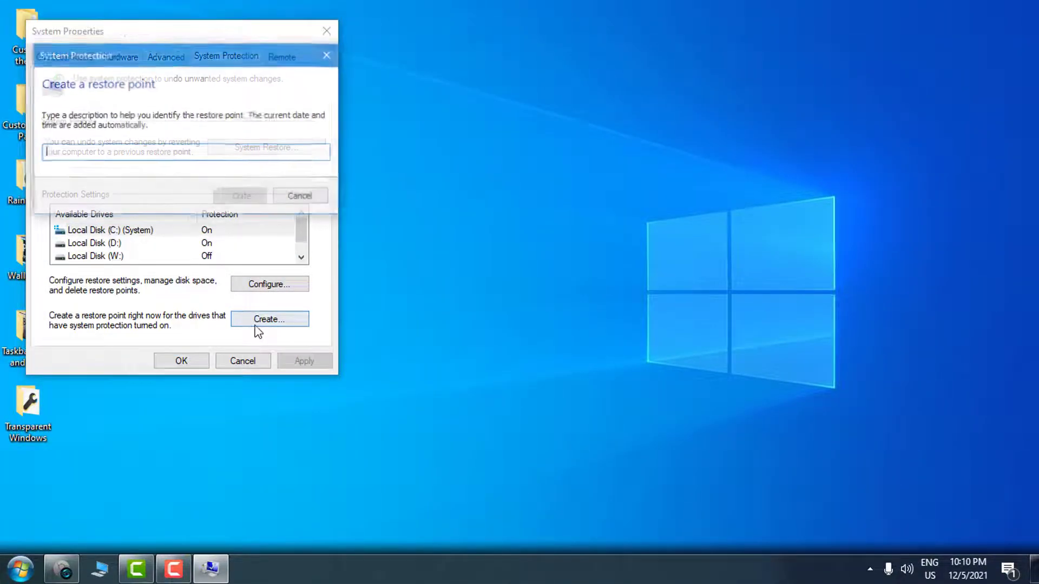
pyautogui.write('Basics1')
pyautogui.click(230, 198)
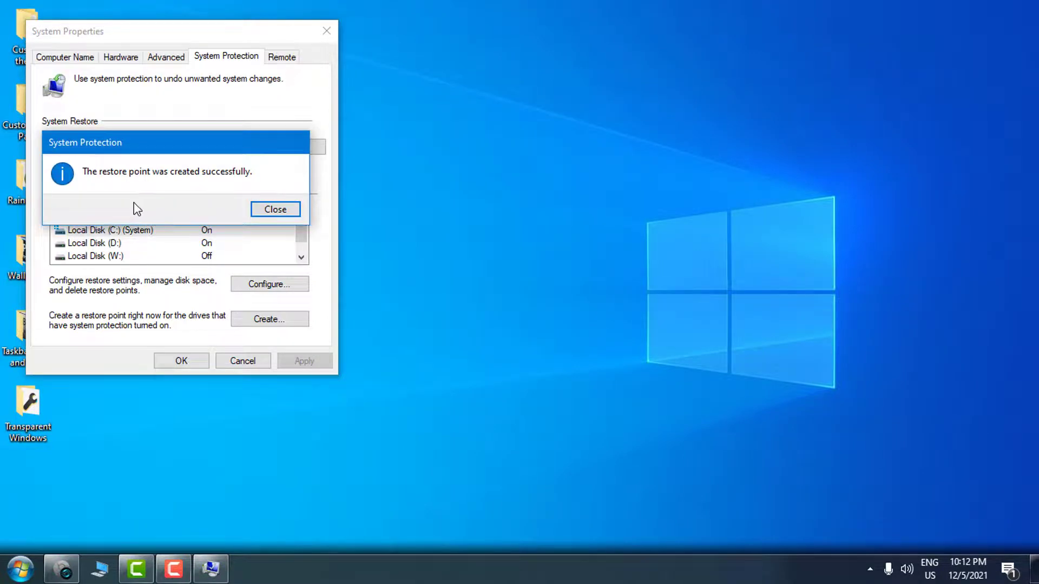
pyautogui.click(277, 213)
pyautogui.click(180, 361)
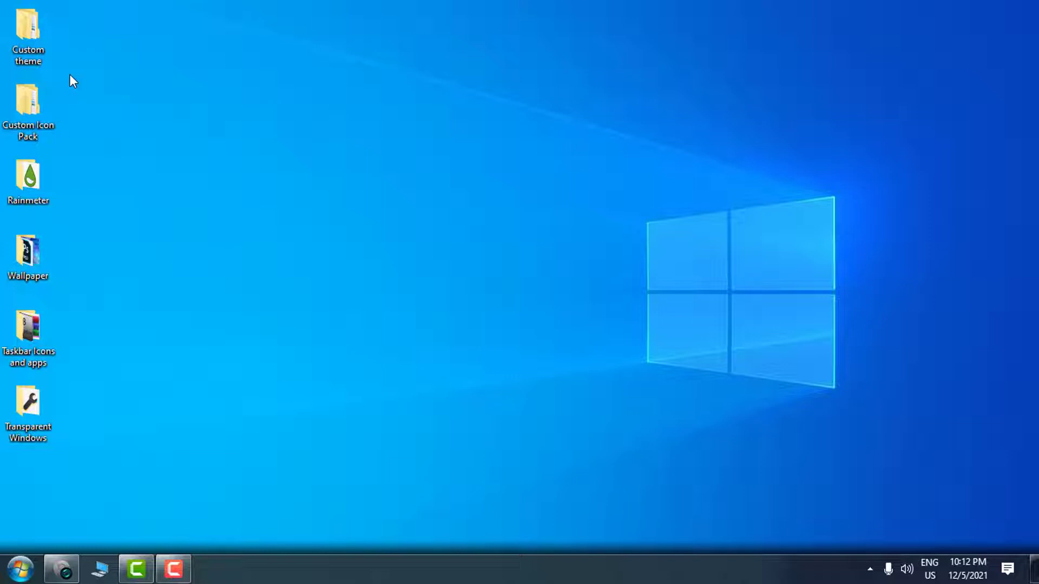
# Switch to the browser, examine the BIB3 for Windows page on DeviantArt and its download option, and minimize the browser.
pyautogui.moveTo(74, 111); pyautogui.dragTo(214, 404)
pyautogui.click(61, 569)
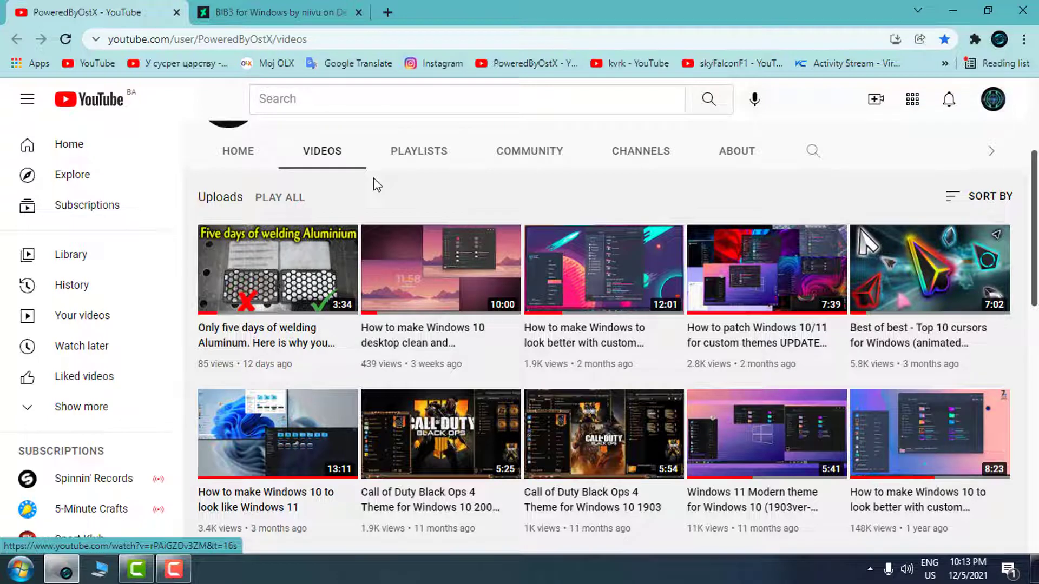
pyautogui.click(279, 13)
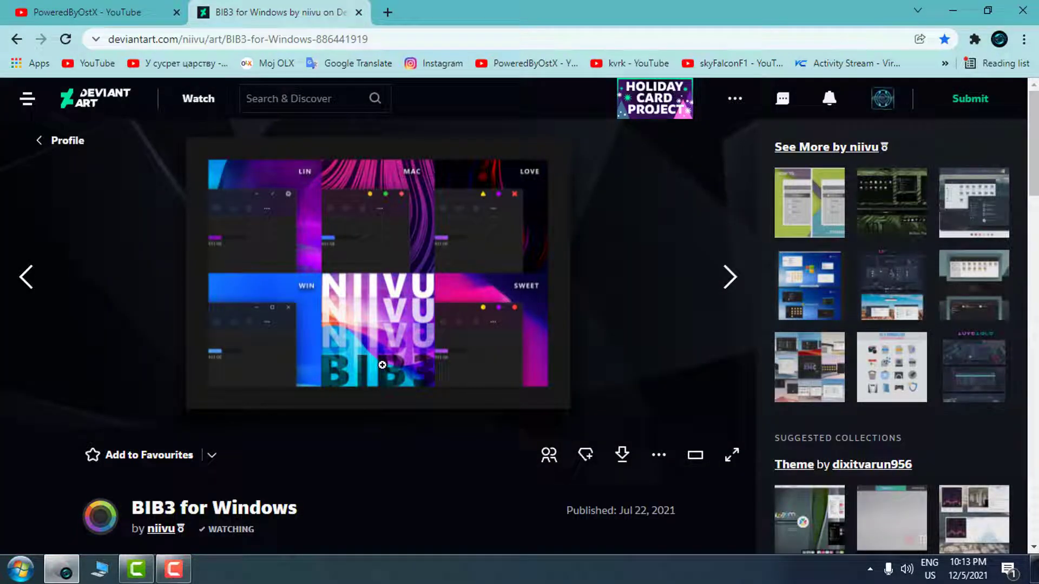
pyautogui.scroll(-3, 337, 357)
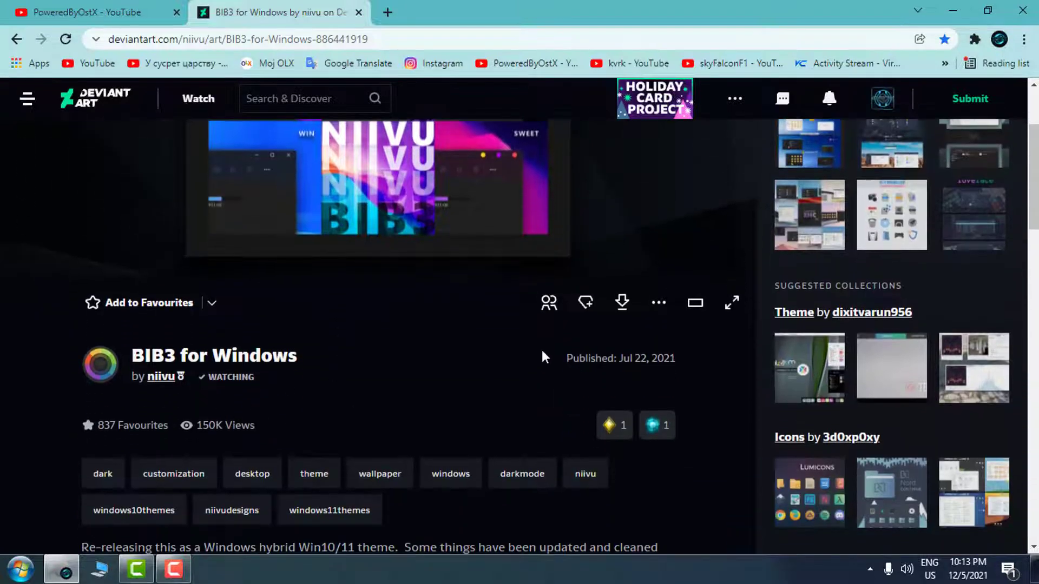
pyautogui.scroll(1, 621, 318)
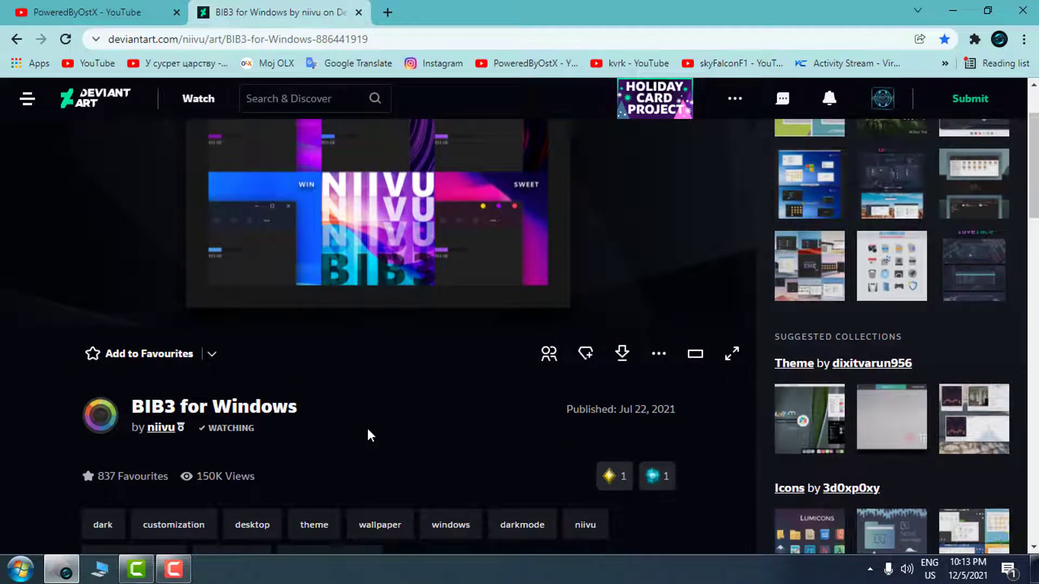
pyautogui.scroll(1, 413, 339)
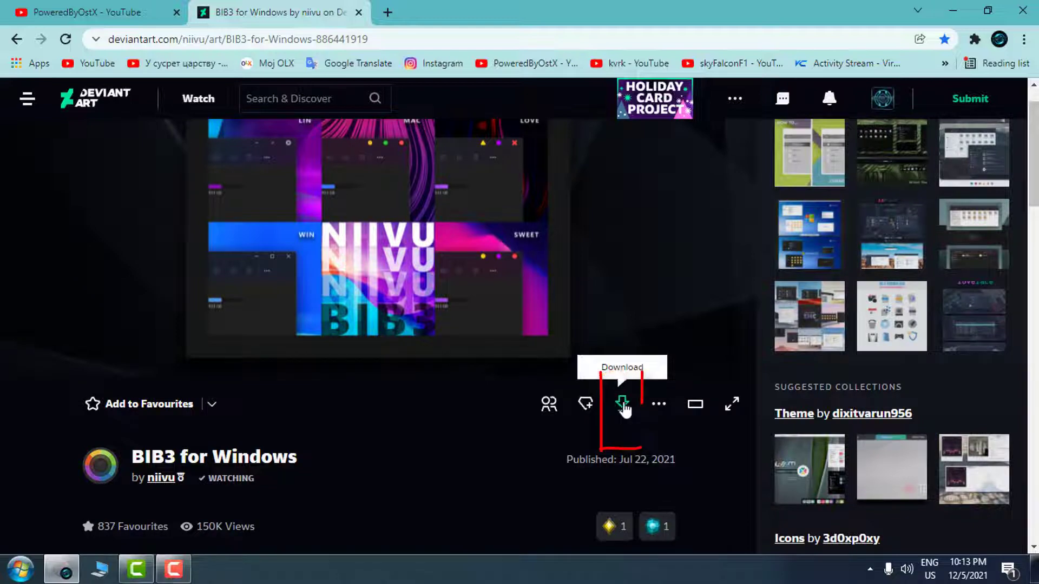
pyautogui.scroll(1, 379, 271)
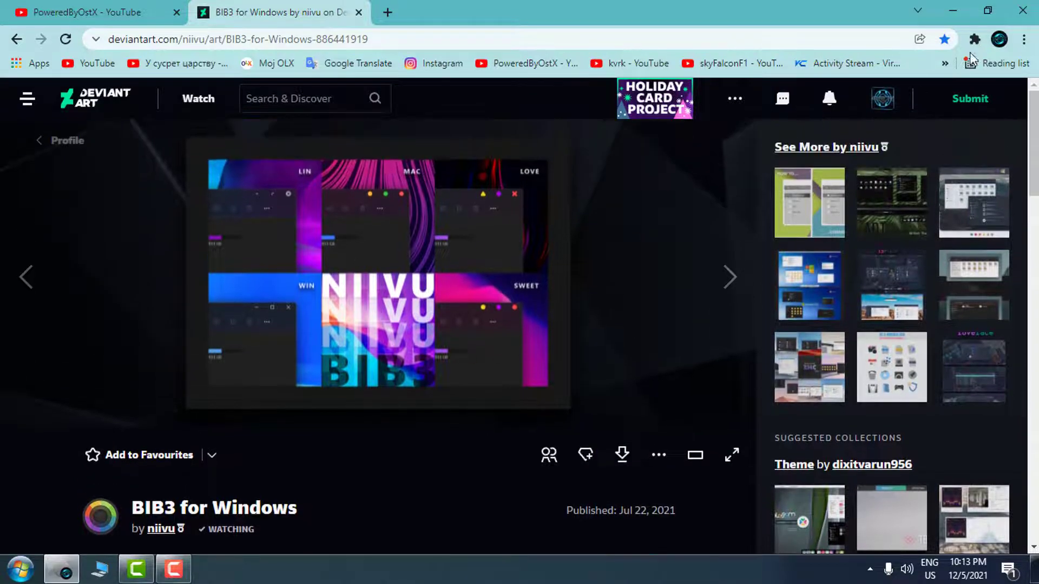
pyautogui.click(953, 10)
# In the Custom theme desktop folder, extract bib3_for_windows_by_niivu_denriyn.zip into a folder of the same name.
pyautogui.doubleClick(45, 36)
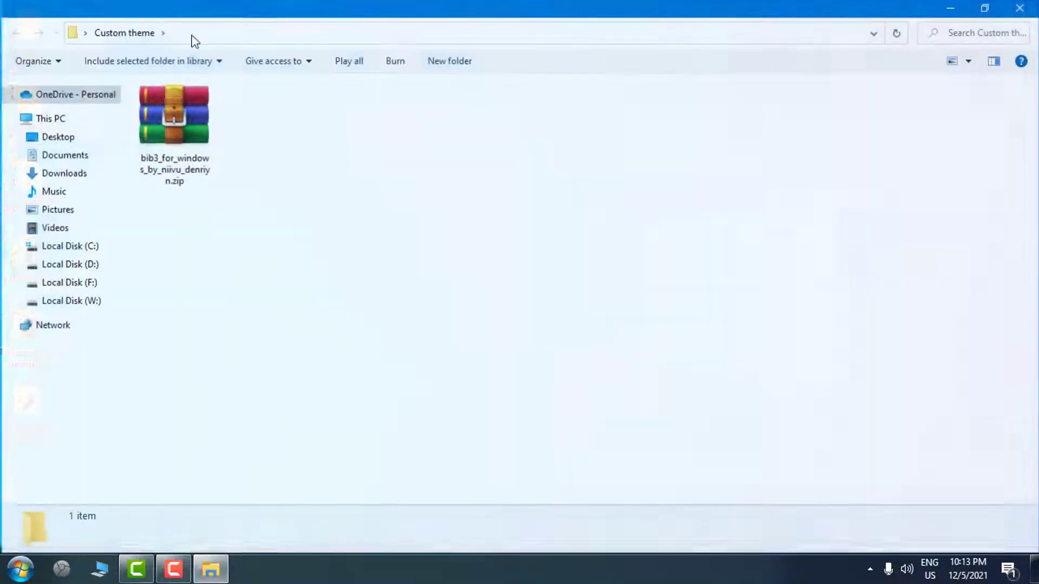
pyautogui.click(159, 135)
pyautogui.rightClick(158, 132)
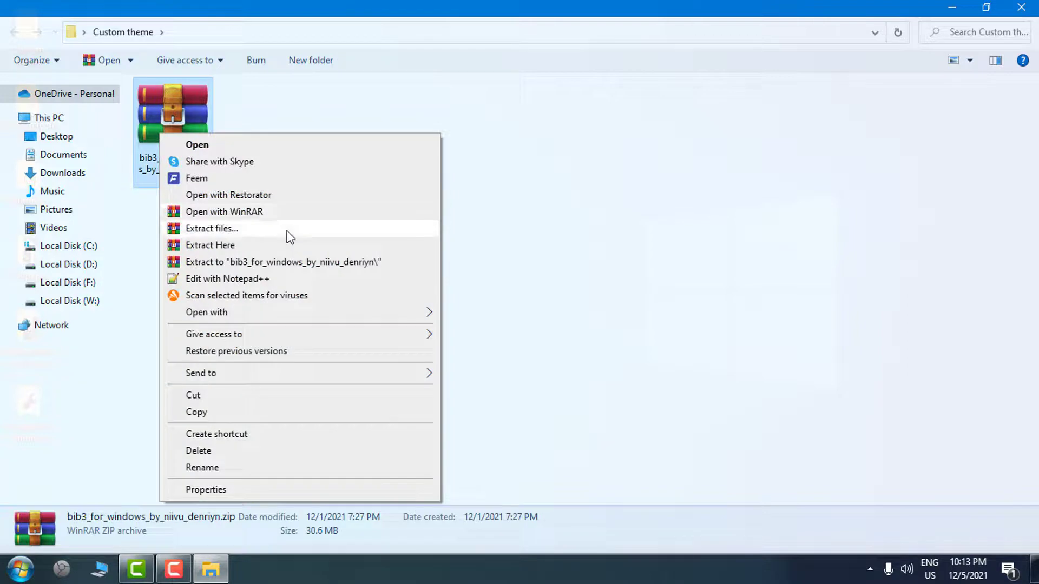
pyautogui.click(228, 262)
# Open the Windows 10+11 Themes folder inside the extracted BIB3 for Windows package.
pyautogui.doubleClick(184, 161)
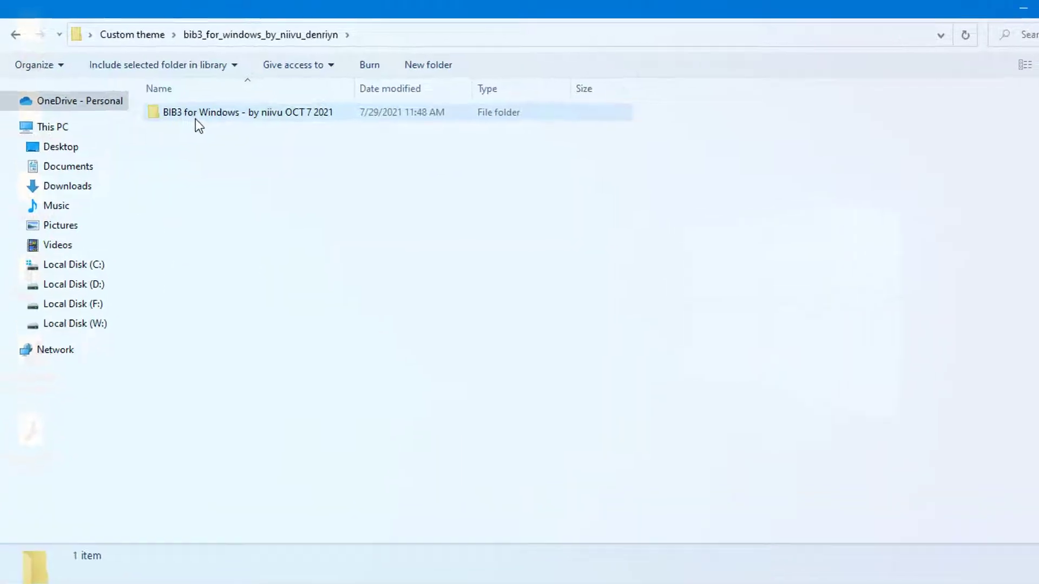
pyautogui.doubleClick(188, 107)
pyautogui.click(323, 185)
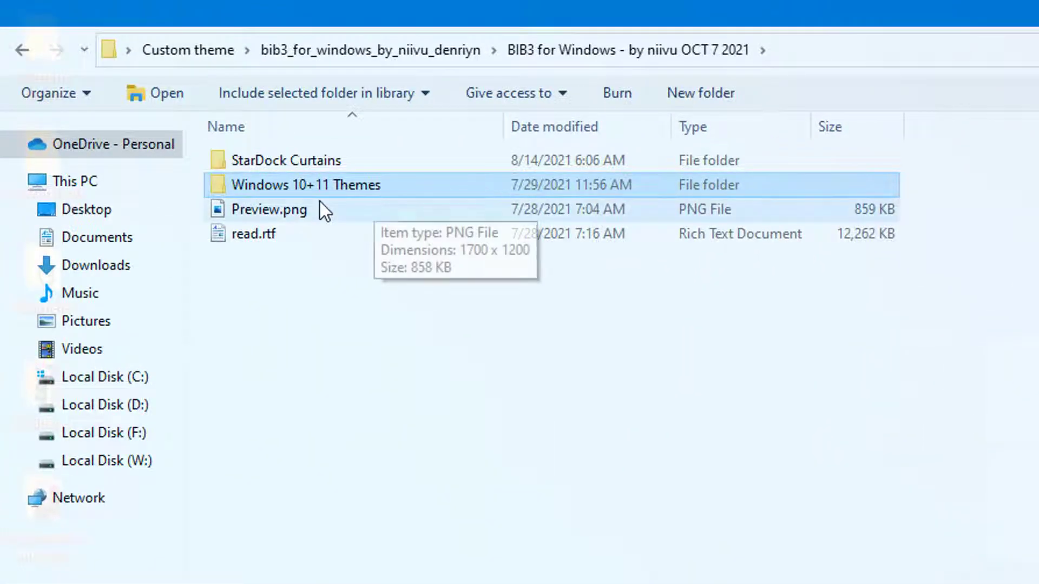
pyautogui.doubleClick(449, 190)
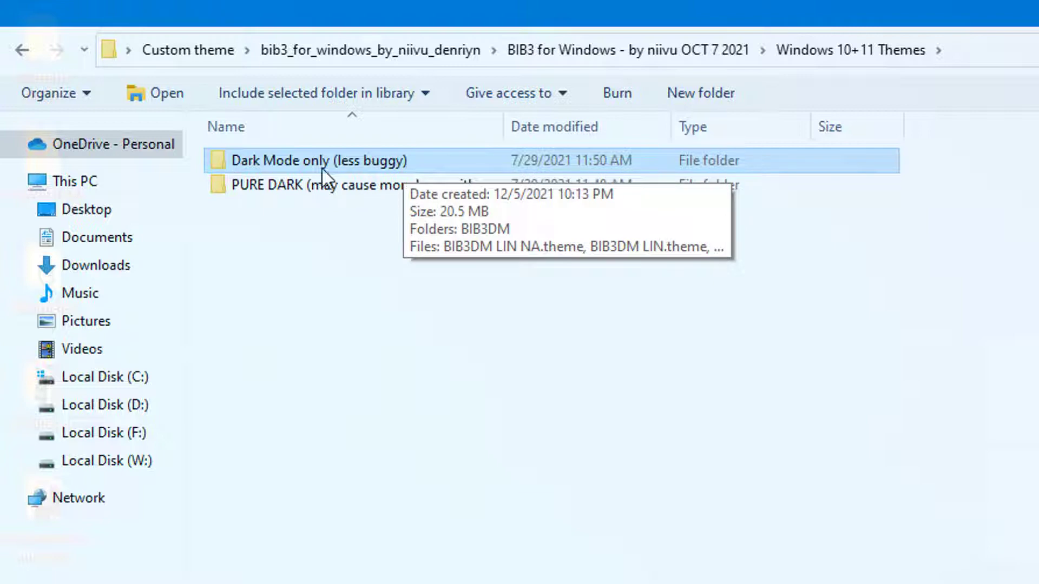
# Widen the Name column to read both folder names in full, and open the Dark Mode only (less buggy) folder.
pyautogui.click(312, 185)
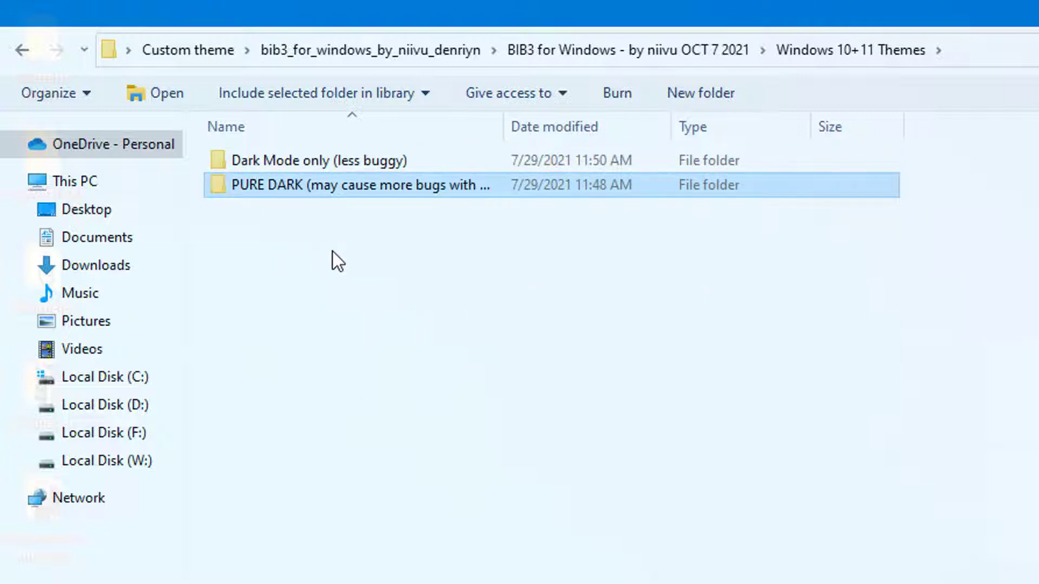
pyautogui.moveTo(507, 132); pyautogui.dragTo(664, 127)
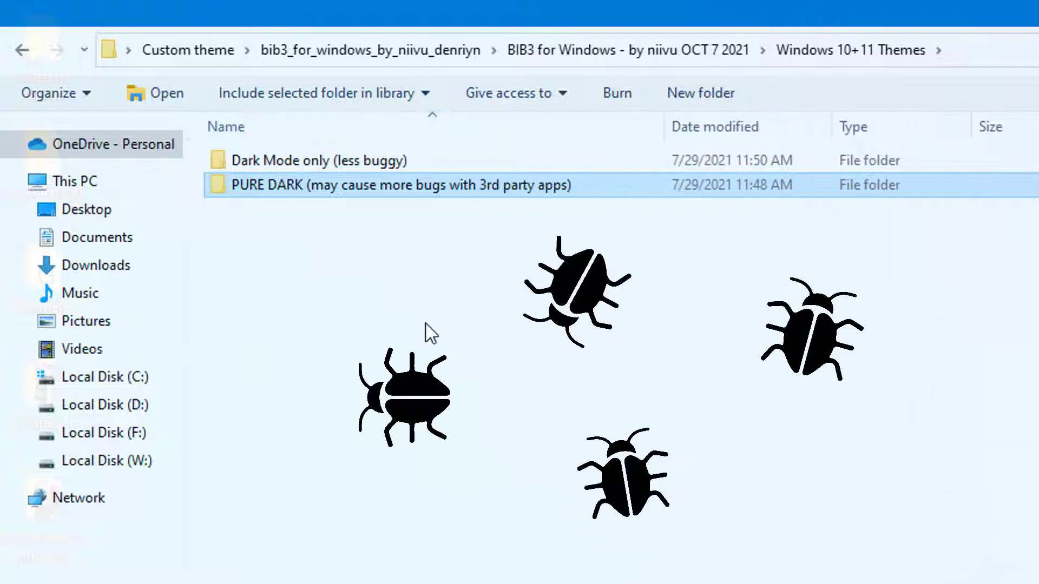
pyautogui.click(238, 168)
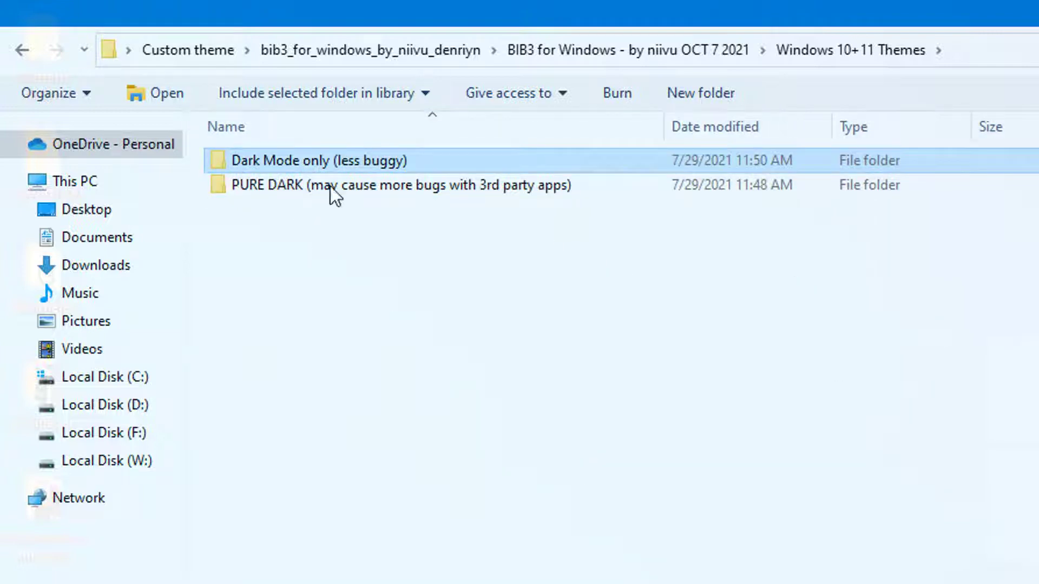
pyautogui.doubleClick(347, 162)
# Copy the BIB3DM folder together with all the BIB3DM theme files.
pyautogui.moveTo(304, 339); pyautogui.dragTo(160, 102)
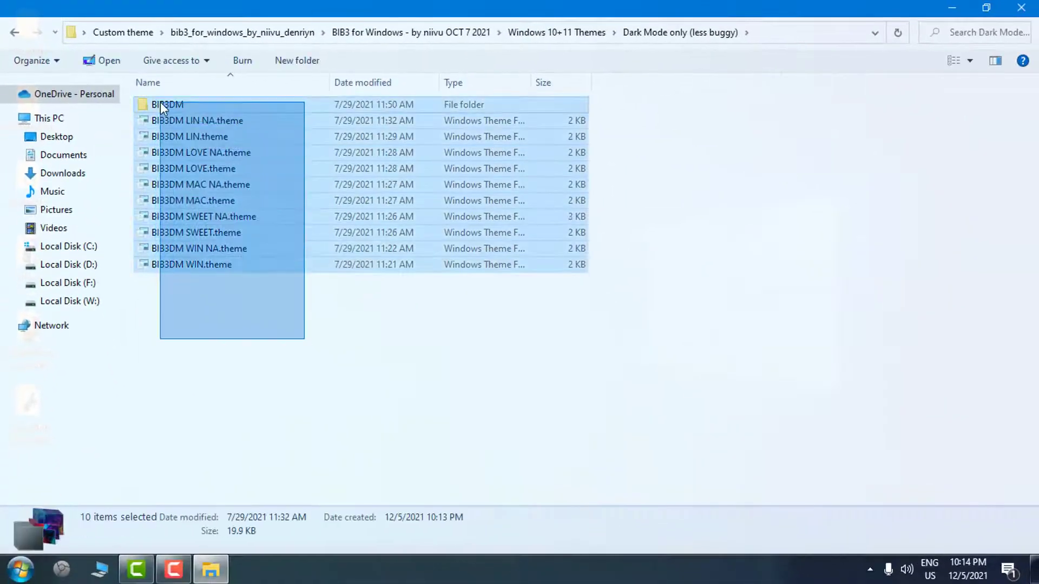
pyautogui.rightClick(161, 103)
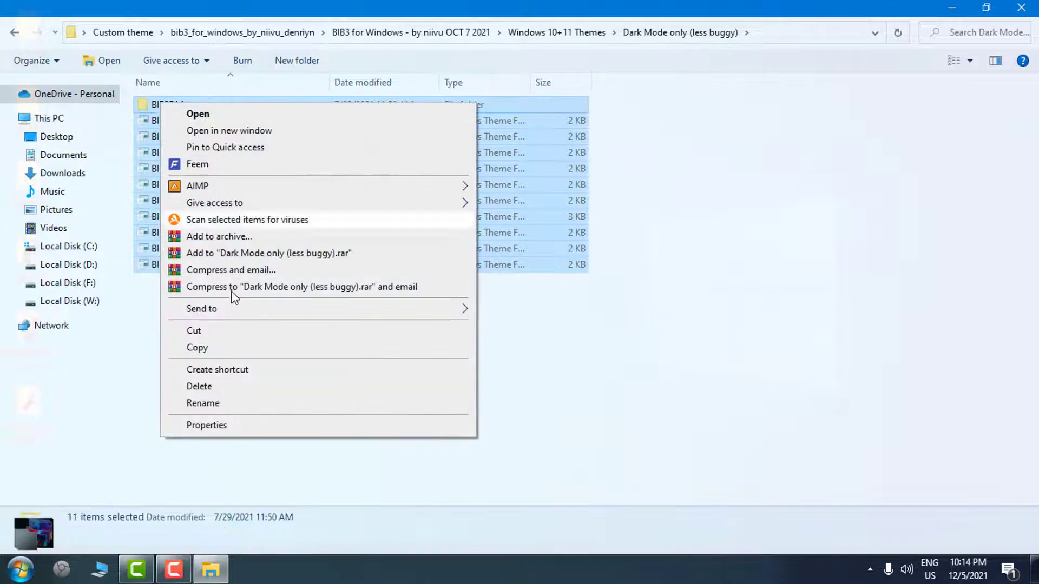
pyautogui.click(197, 348)
# Open C:\Windows\Resources\Themes, the destination for the copied theme files, and close the folder window.
pyautogui.click(96, 247)
pyautogui.click(402, 111)
pyautogui.doubleClick(401, 112)
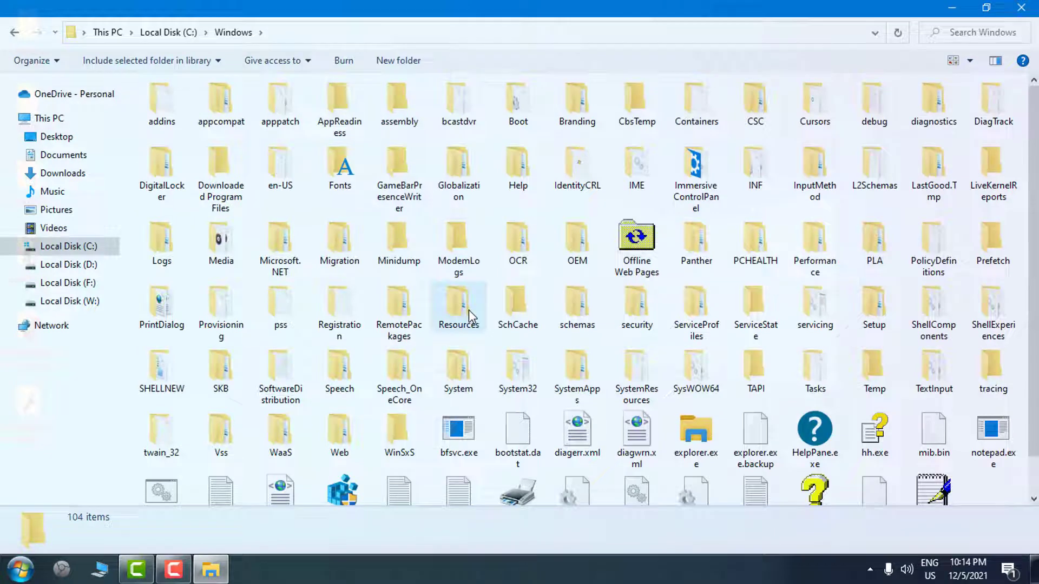
pyautogui.click(468, 309)
pyautogui.doubleClick(459, 307)
pyautogui.doubleClick(228, 115)
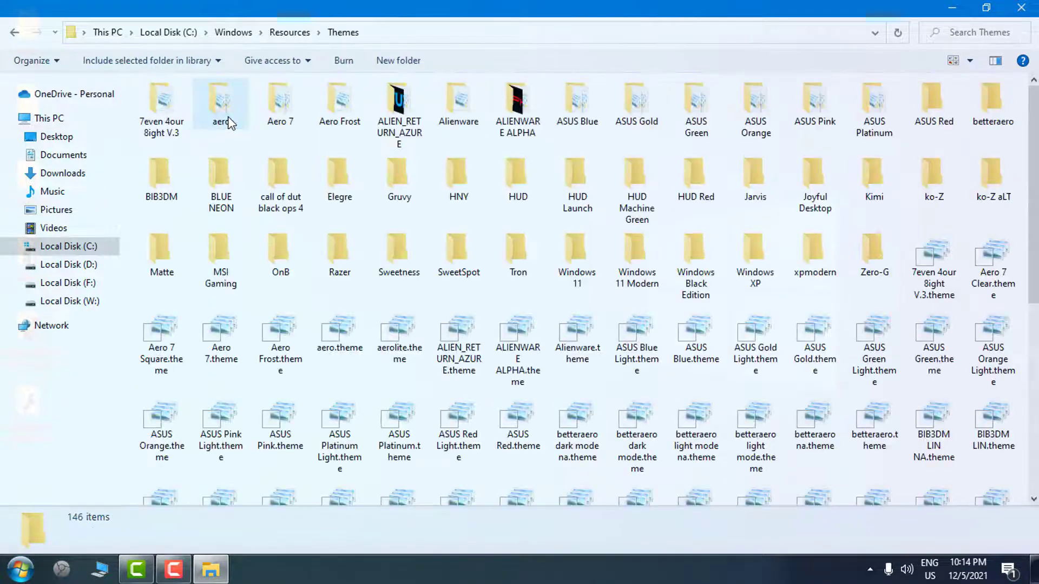
pyautogui.rightClick(372, 226)
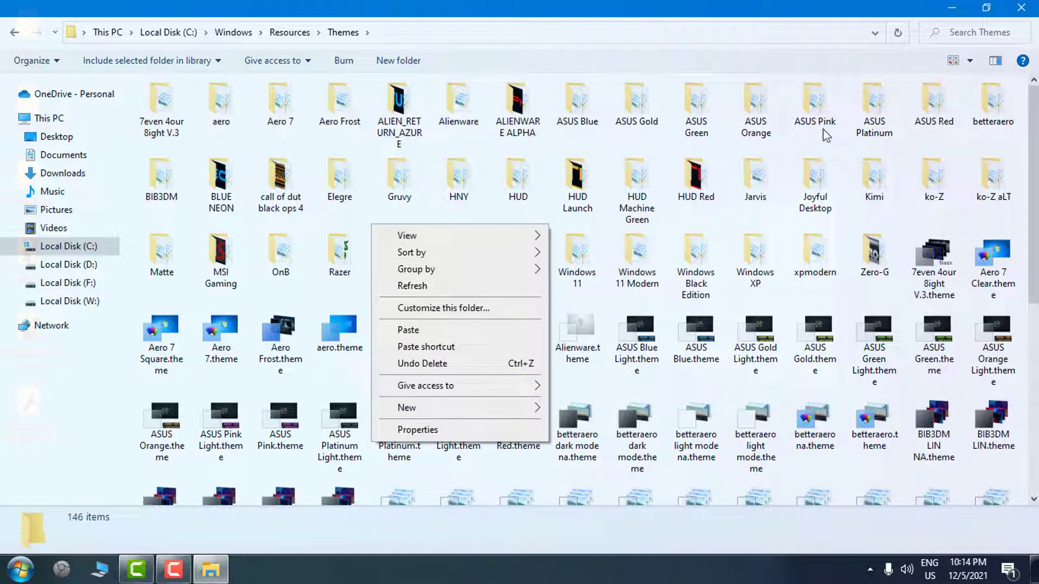
pyautogui.click(1021, 8)
# Open the Themes page of the desktop personalization settings and apply one of the BIB3DM themes.
pyautogui.rightClick(524, 223)
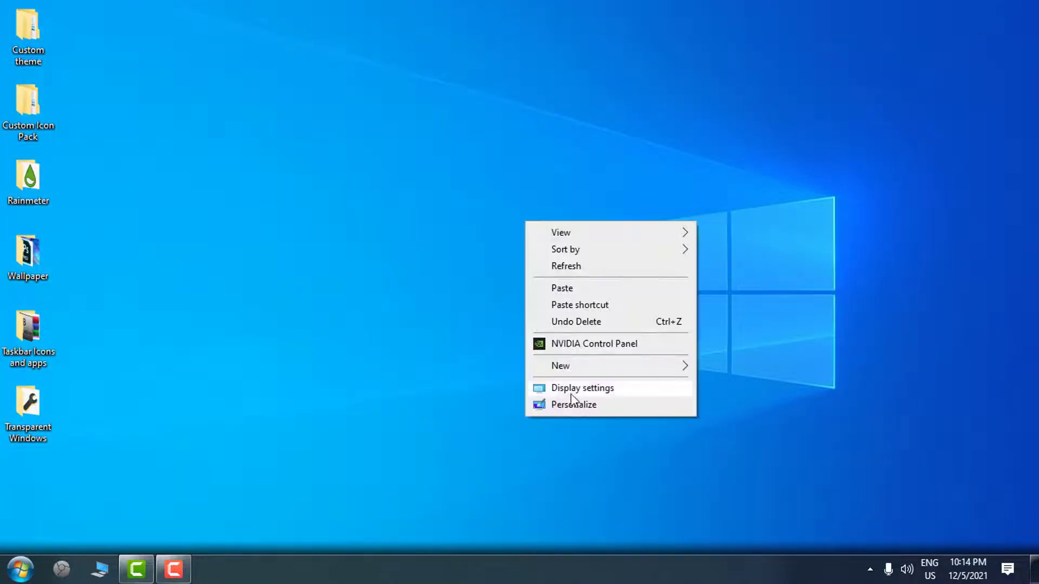
pyautogui.click(557, 403)
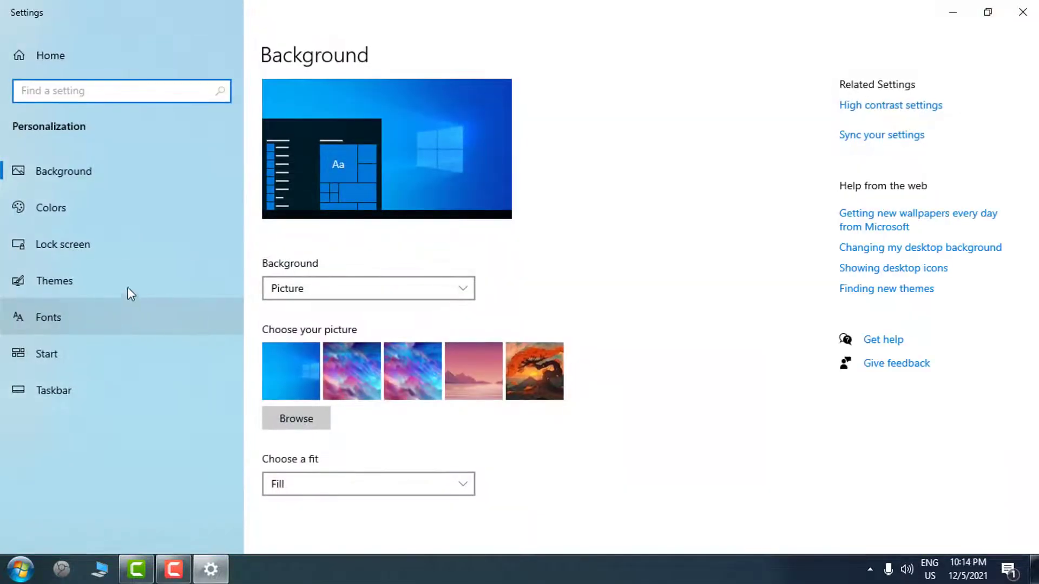
pyautogui.click(110, 282)
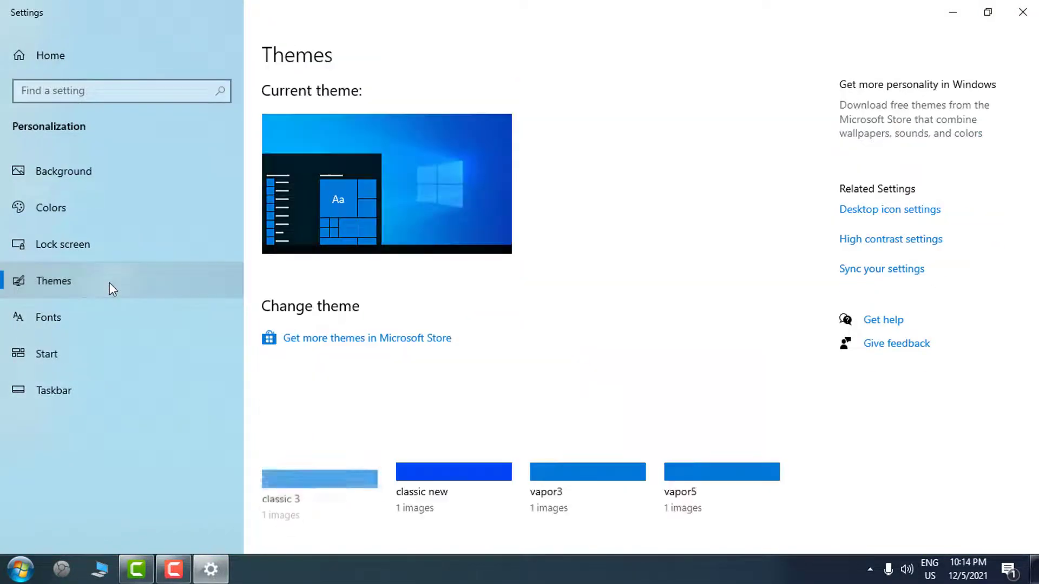
pyautogui.scroll(-15, 1036, 280)
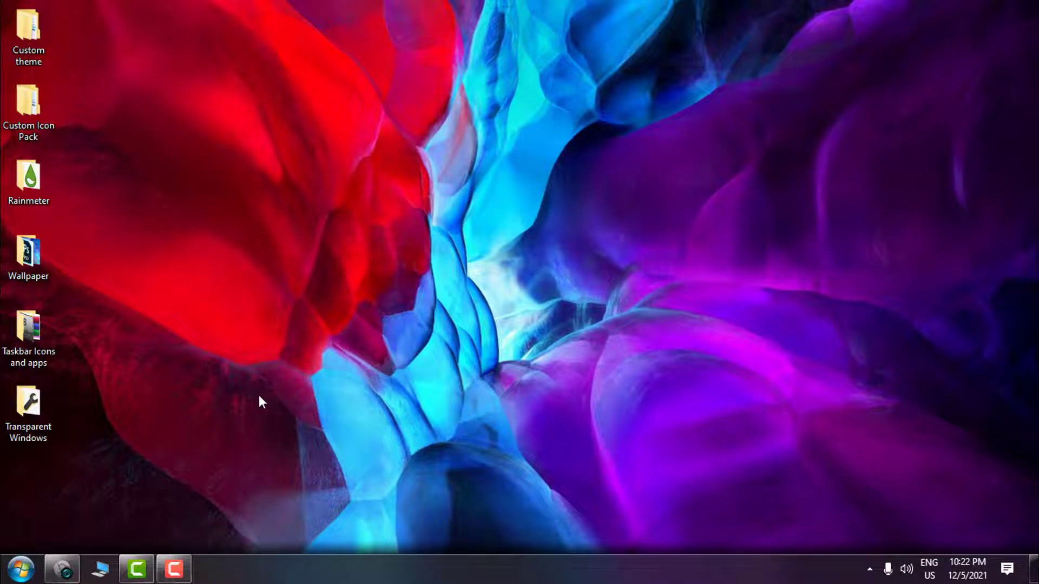
# Open the Start menu properties, apply the Plain10 menu style with the Windows 10 taskbar and button, and check the restyled menu.
pyautogui.press('super')
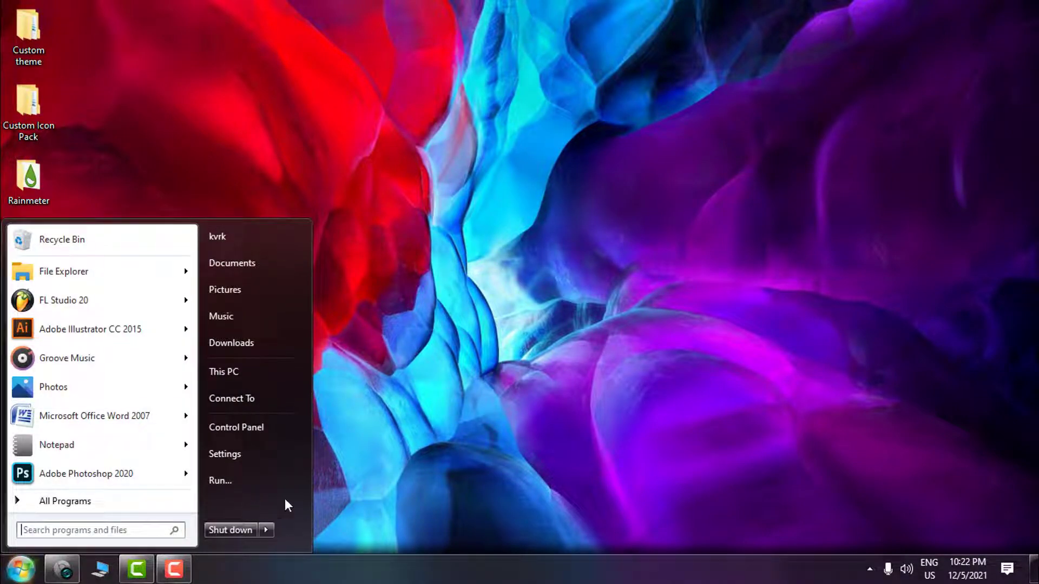
pyautogui.rightClick(229, 503)
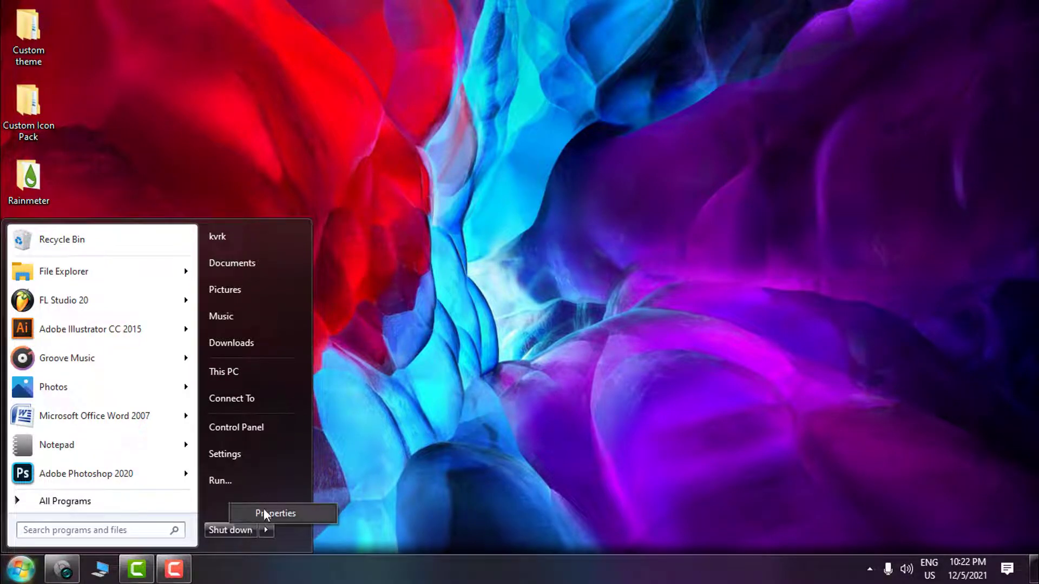
pyautogui.click(317, 515)
pyautogui.click(294, 138)
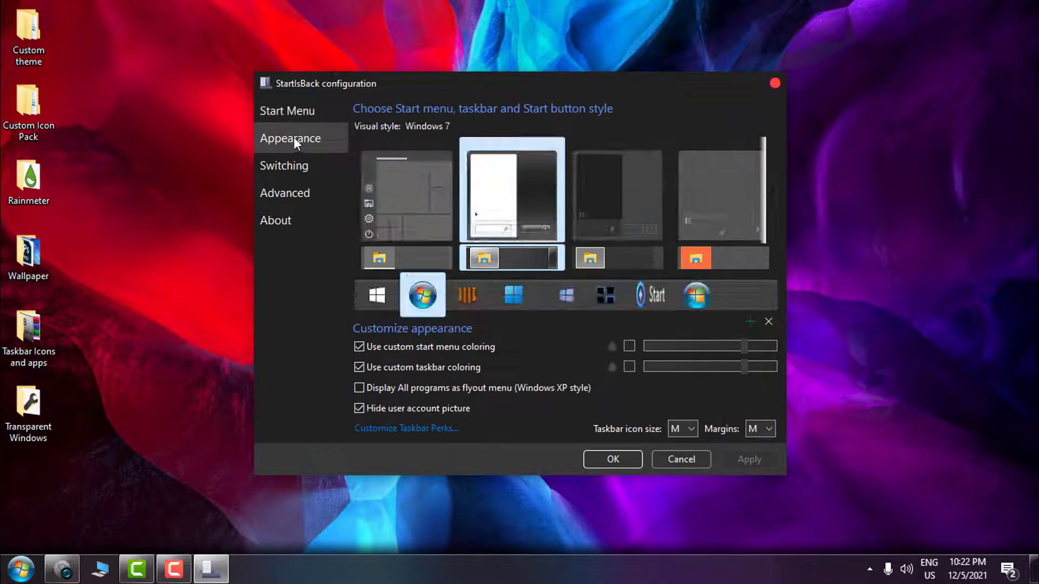
pyautogui.scroll(-1, 511, 195)
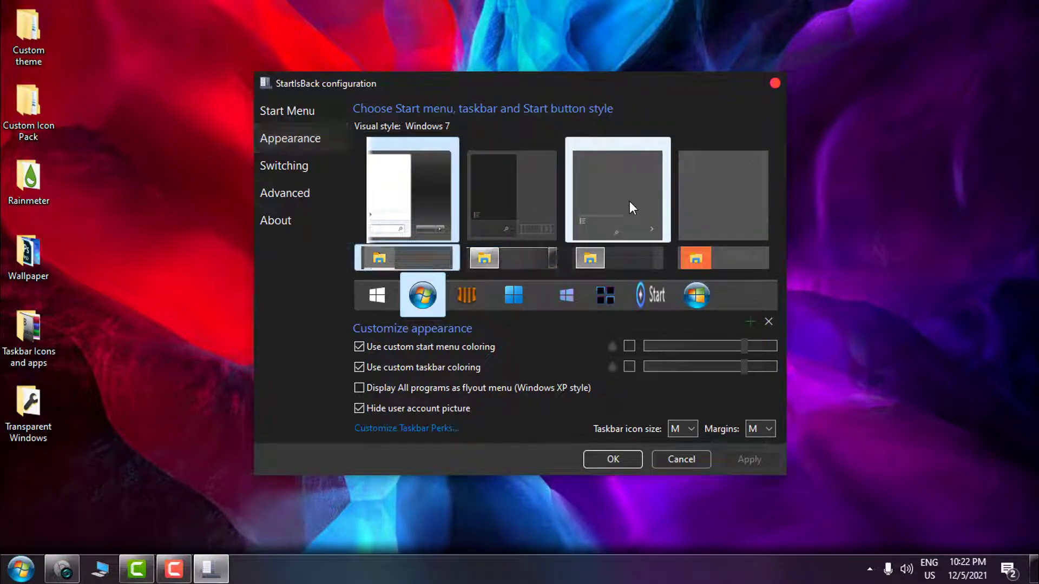
pyautogui.click(701, 204)
pyautogui.click(750, 459)
pyautogui.click(13, 576)
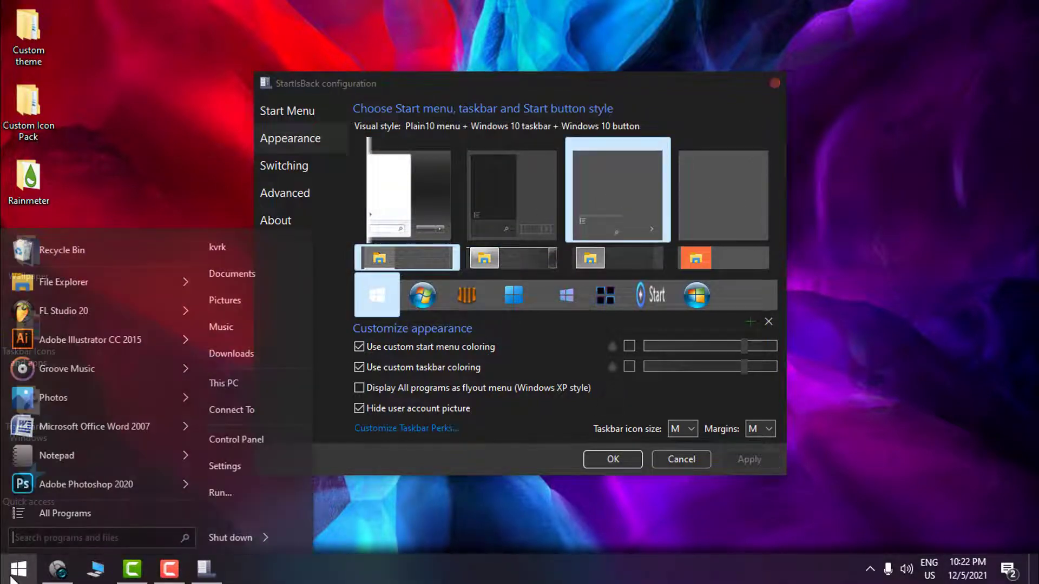
pyautogui.click(13, 573)
pyautogui.click(323, 138)
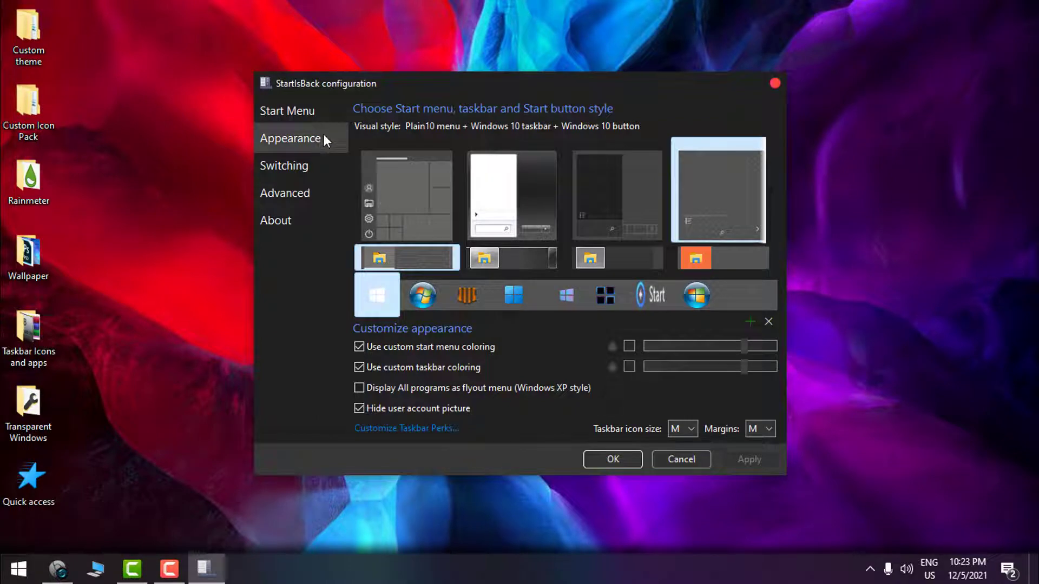
# Set the number of recent programs displayed in the Start menu to 0, apply it and check the menu.
pyautogui.click(300, 117)
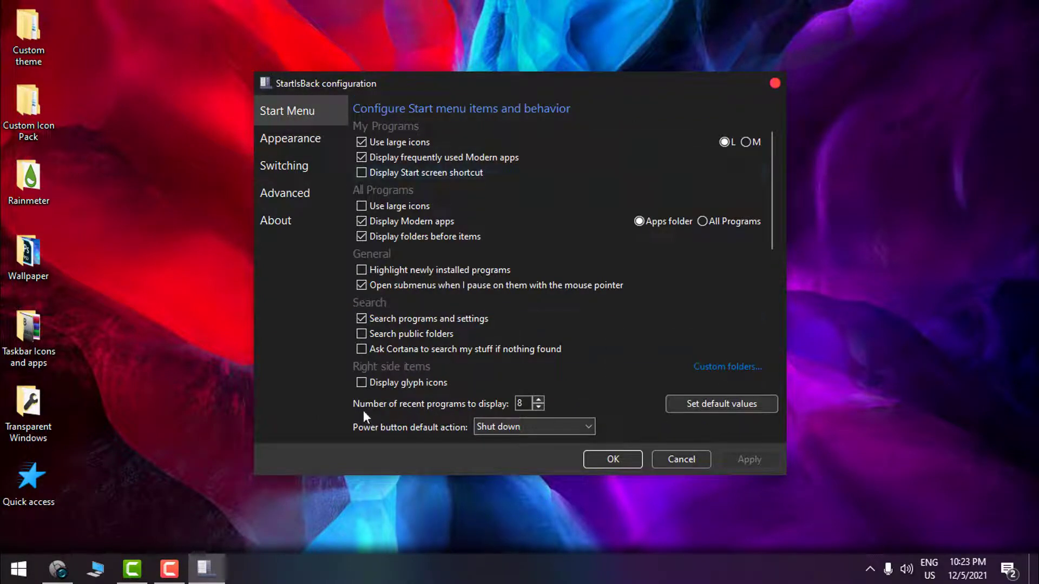
pyautogui.doubleClick(524, 404)
pyautogui.write('0')
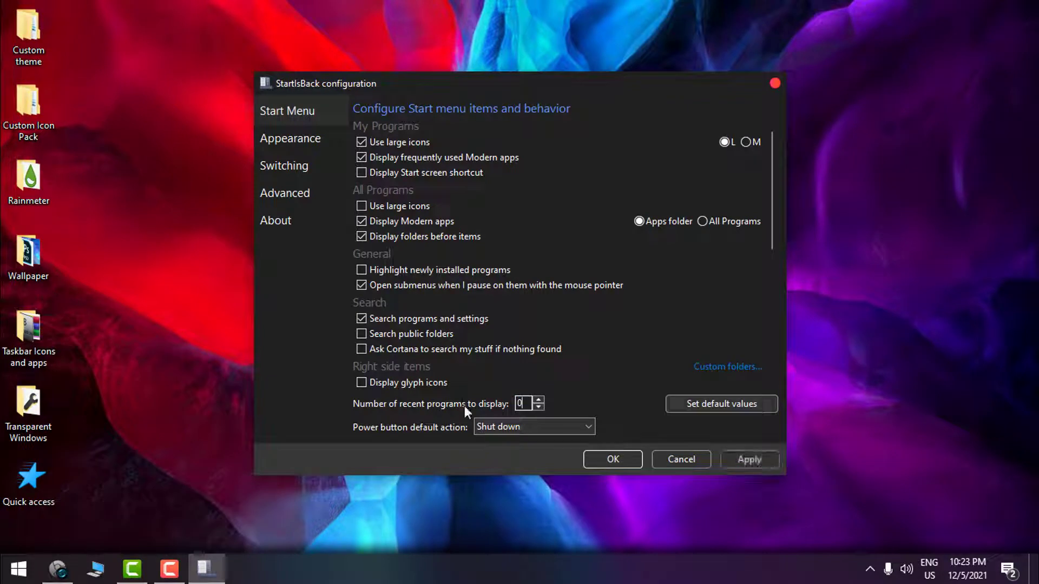
pyautogui.click(769, 457)
pyautogui.press('super')
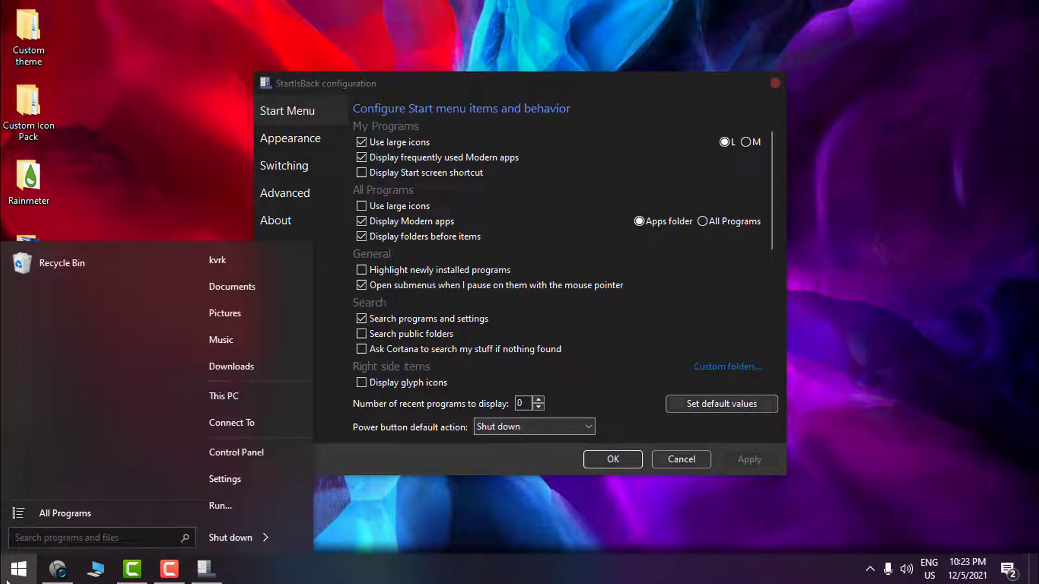
pyautogui.click(8, 578)
# Review the custom coloring and user account picture options on the Appearance page, and accept the StartIsBack configuration.
pyautogui.click(290, 139)
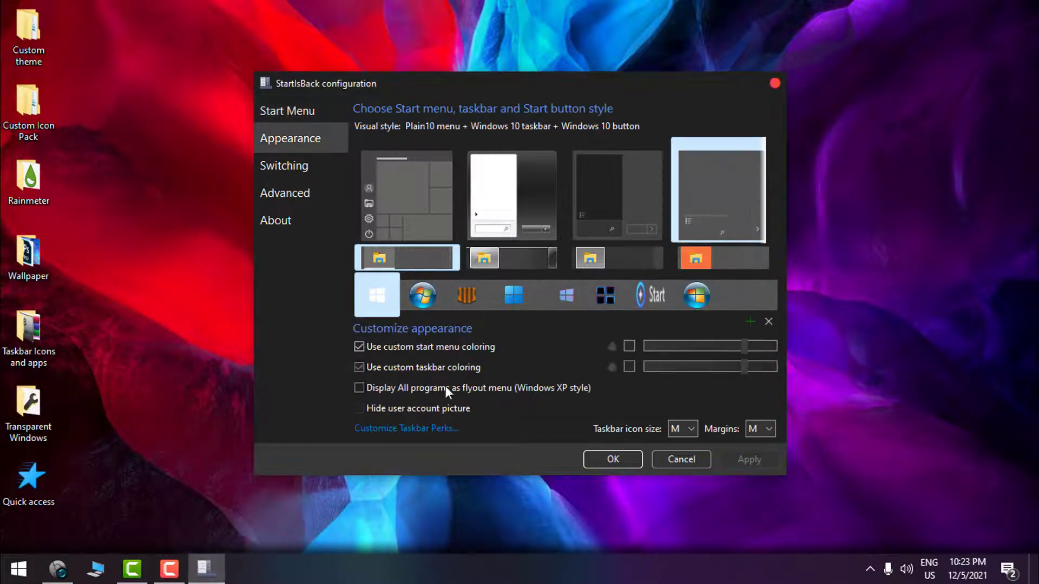
pyautogui.click(425, 369)
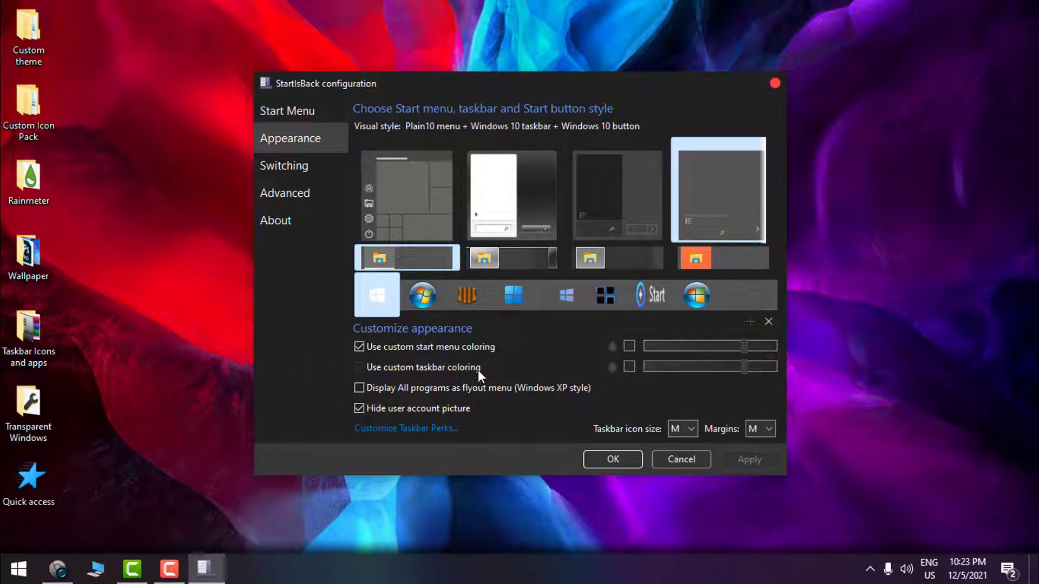
pyautogui.click(498, 352)
pyautogui.click(411, 408)
pyautogui.click(20, 569)
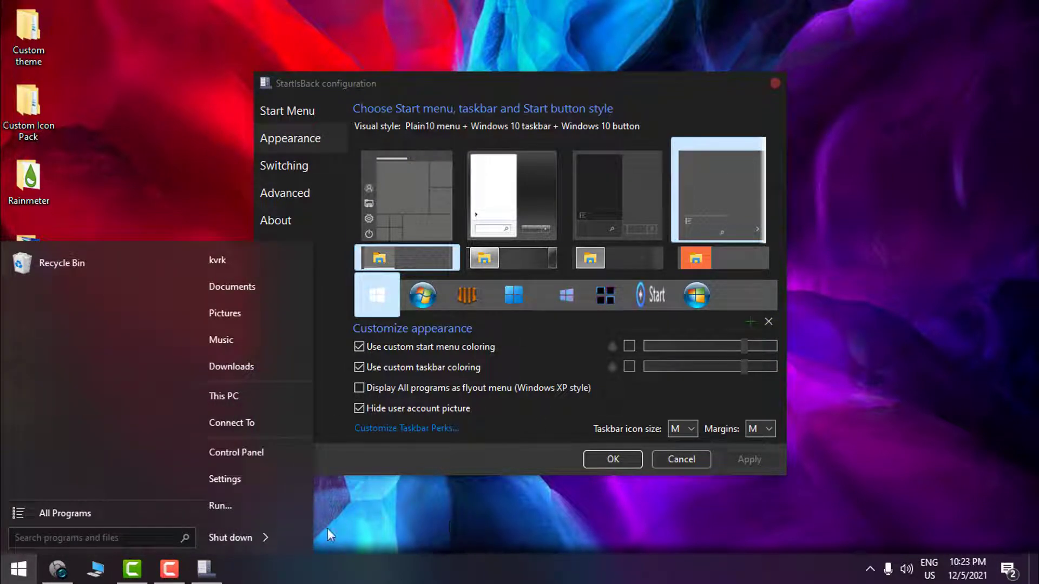
pyautogui.click(612, 459)
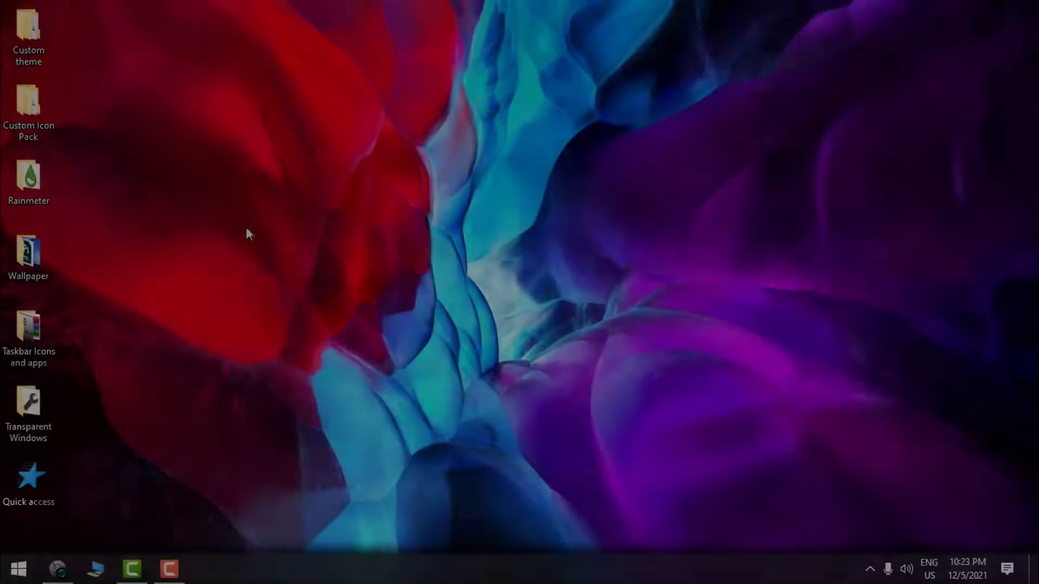
# Refresh the desktop, and look at the archives in the Custom Icon Pack folder before closing its window.
pyautogui.rightClick(247, 233)
pyautogui.click(279, 271)
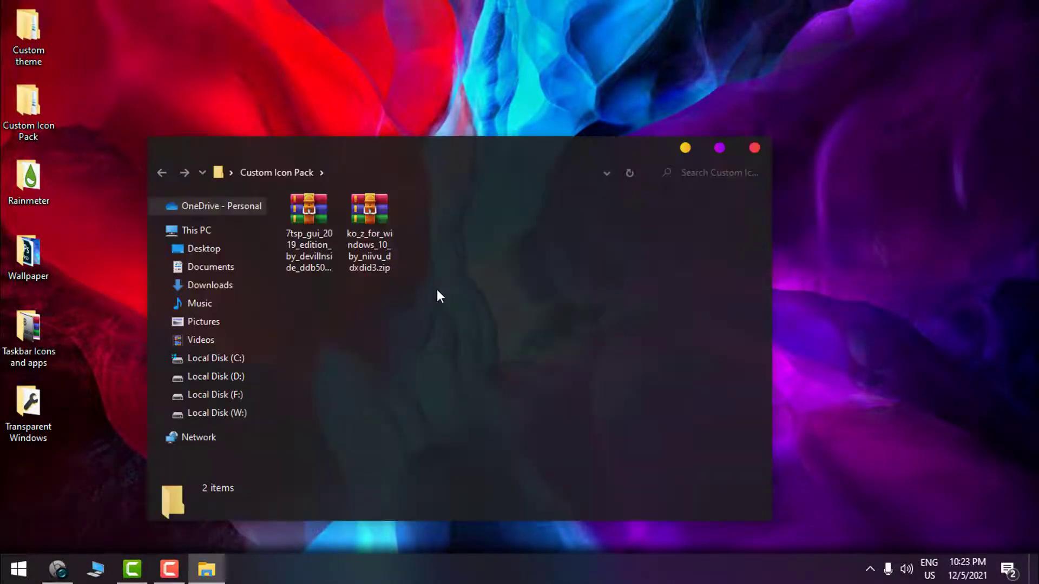
pyautogui.press('Right')
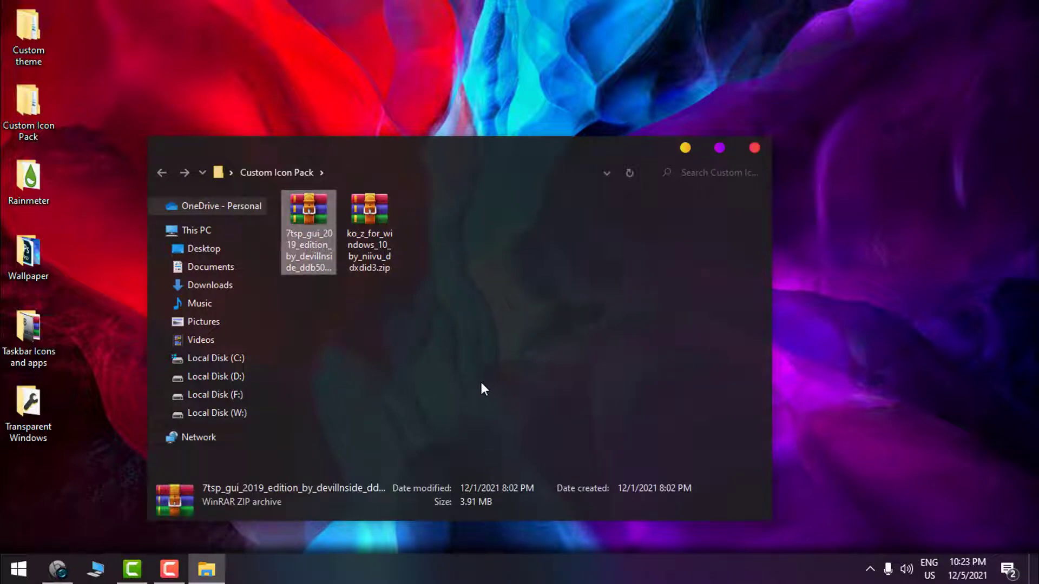
pyautogui.click(754, 148)
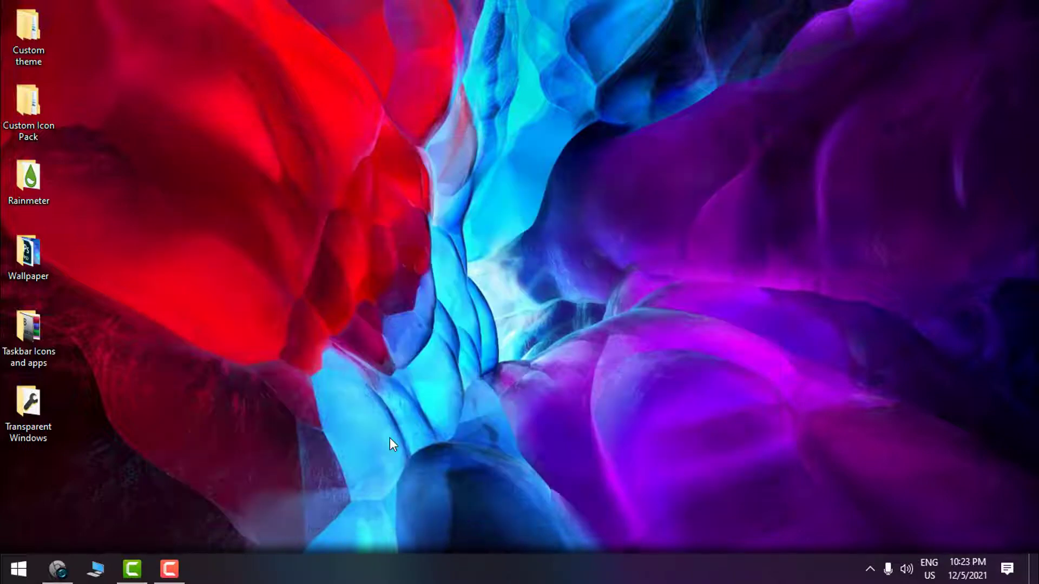
# Switch to Chrome, view the DeviantArt pages for 7TSP GUI 2019 Edition and ko-Z for Windows 10, and minimize the browser.
pyautogui.click(48, 562)
pyautogui.hotkey('ctrl', 'shift', 'Tab')
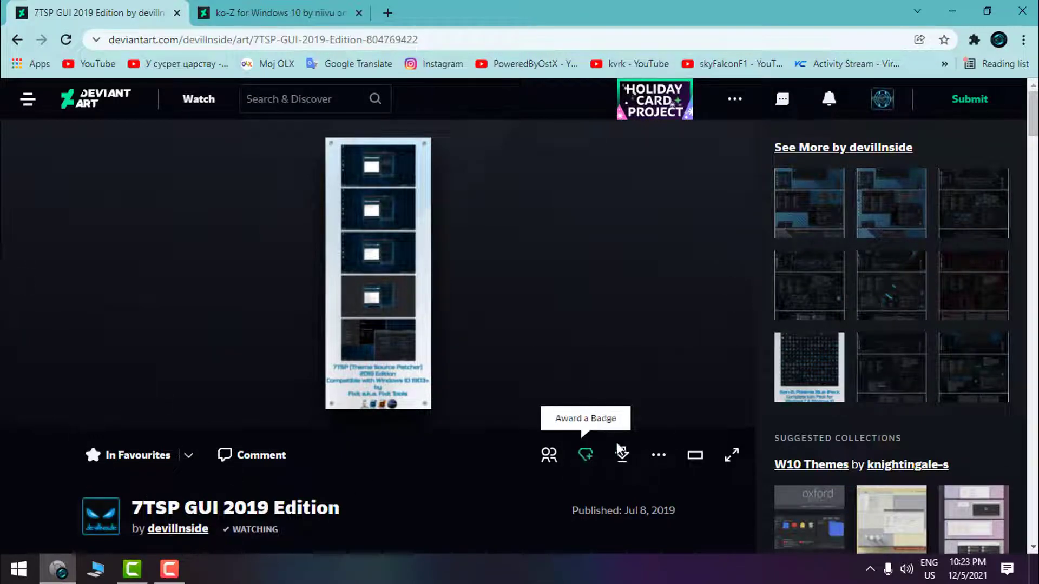
pyautogui.hotkey('ctrl', 'Tab')
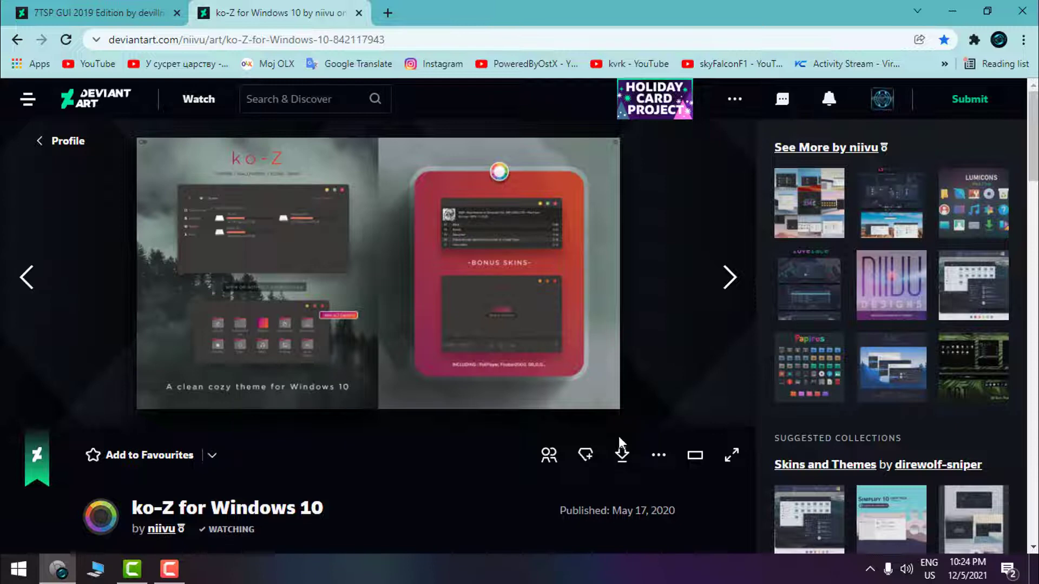
pyautogui.click(954, 9)
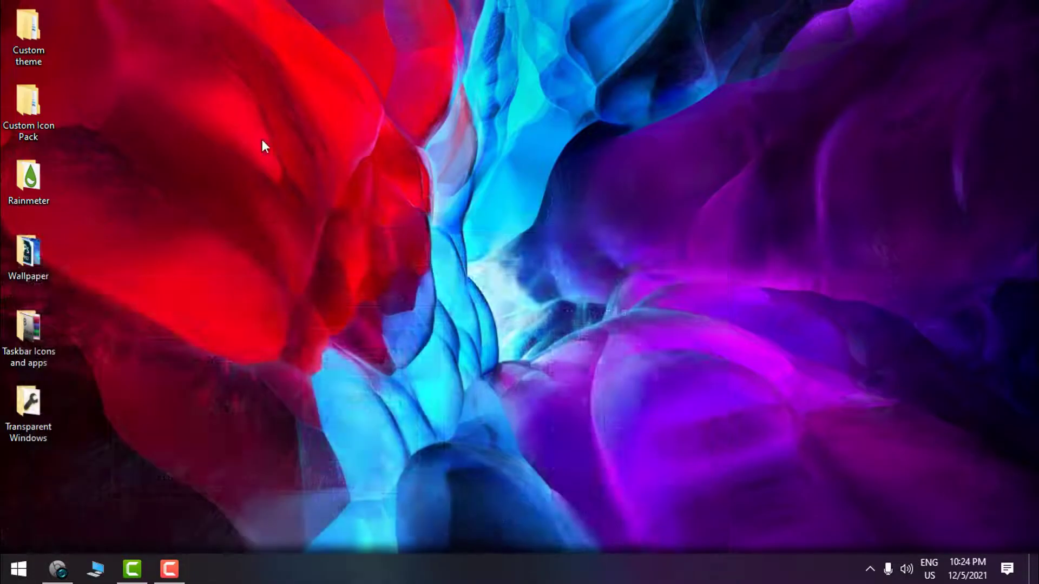
# Open the Custom Icon Pack folder and select the 7tsp_gui_2019_edition and ko_z_for_windows_10 archives in turn.
pyautogui.doubleClick(39, 123)
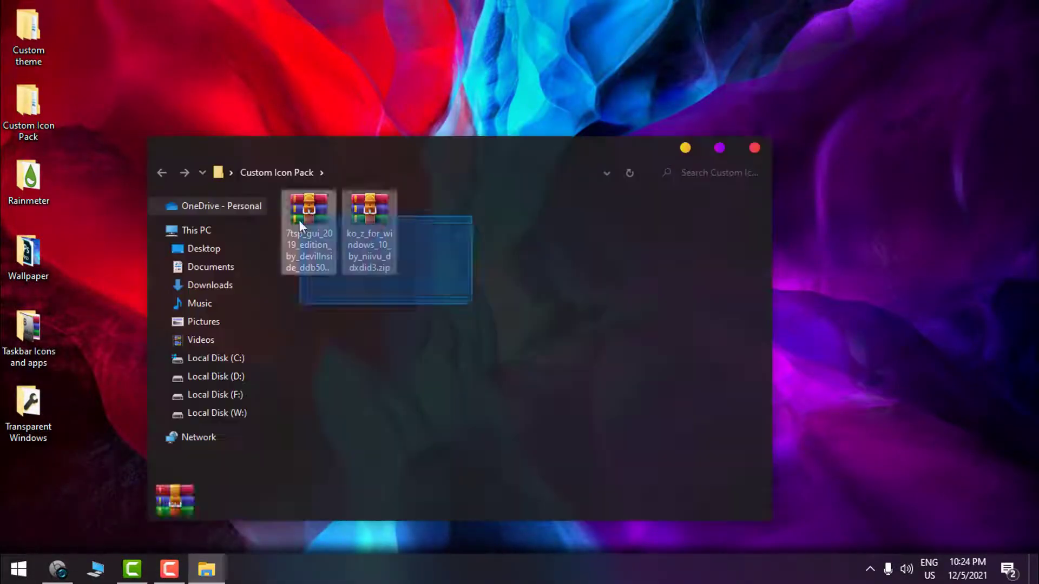
pyautogui.click(316, 249)
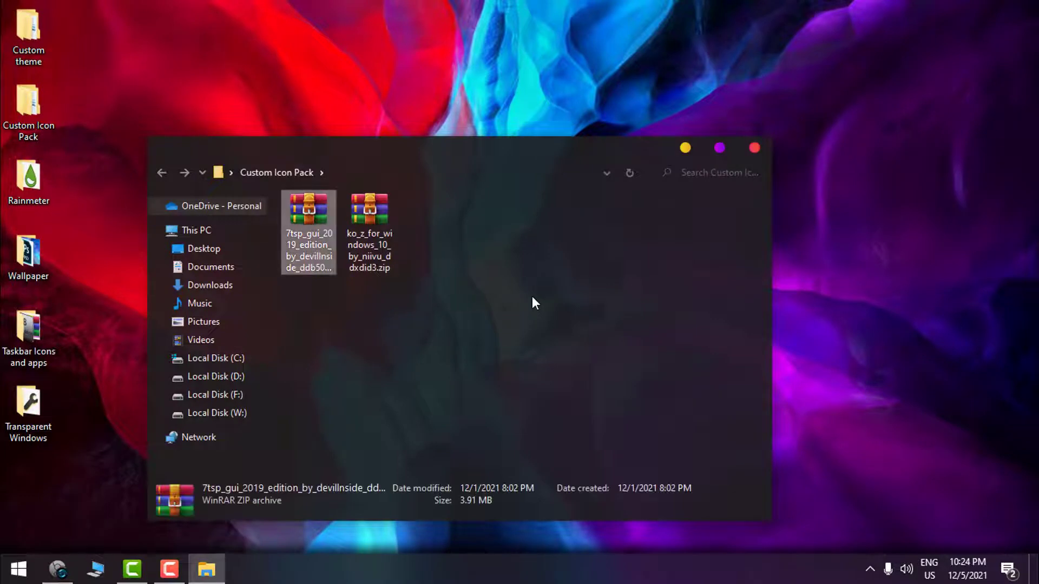
pyautogui.click(366, 250)
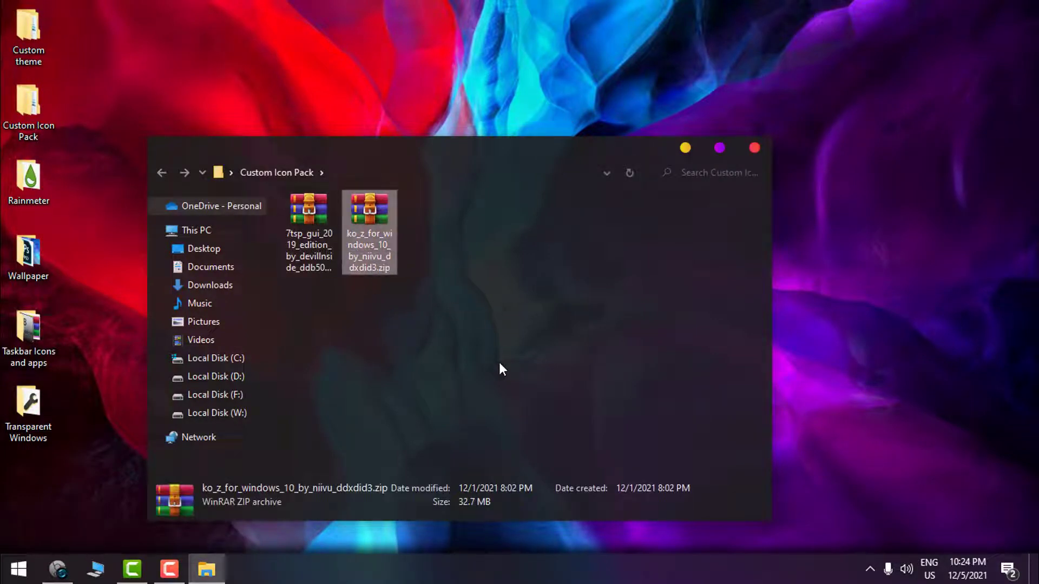
pyautogui.click(870, 569)
pyautogui.rightClick(838, 538)
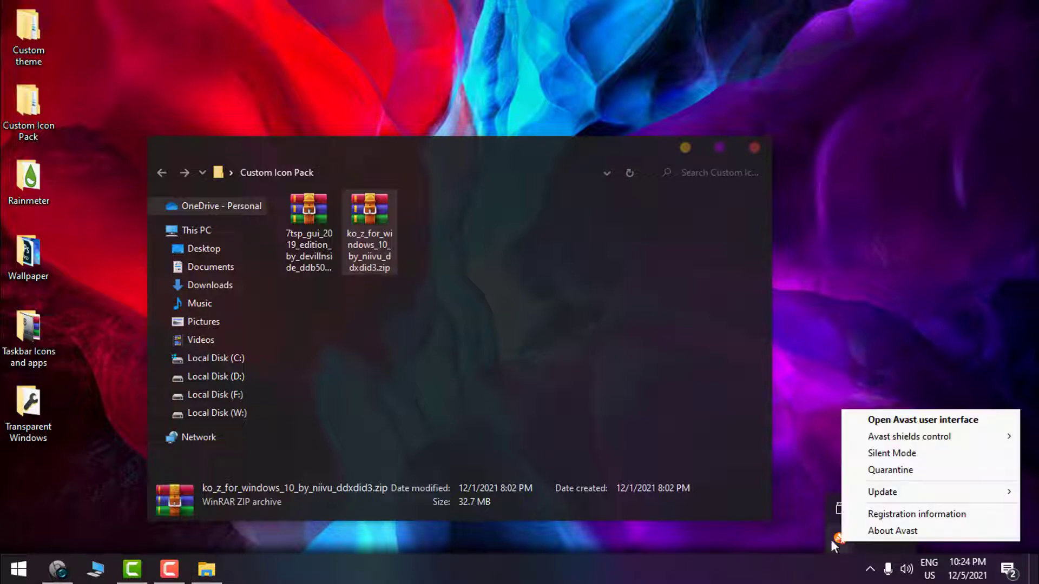
pyautogui.click(320, 255)
pyautogui.click(481, 277)
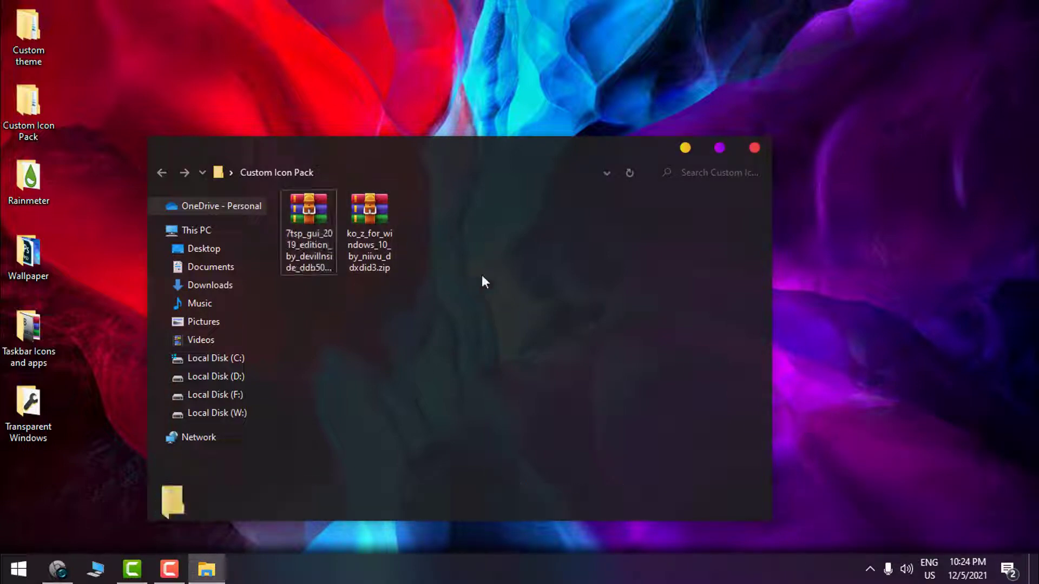
pyautogui.click(306, 242)
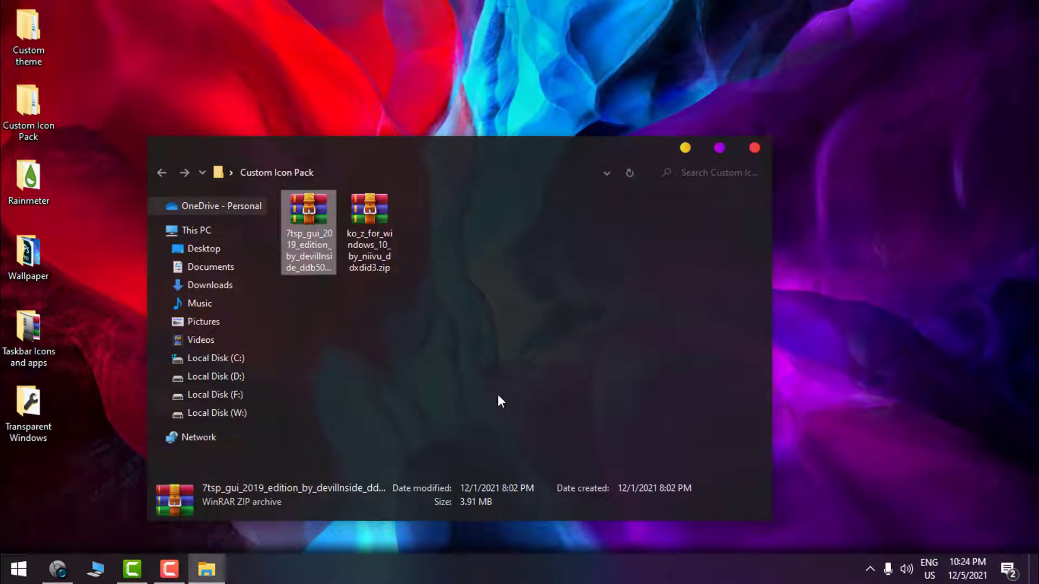
pyautogui.click(870, 569)
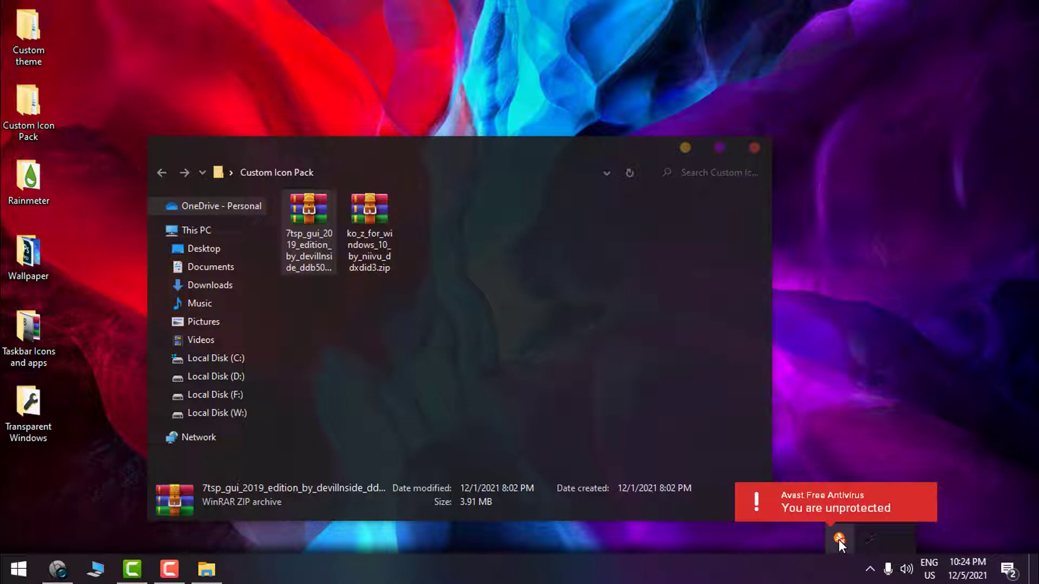
pyautogui.click(446, 362)
# Disable the Avast antivirus shields for 1 hour.
pyautogui.click(870, 569)
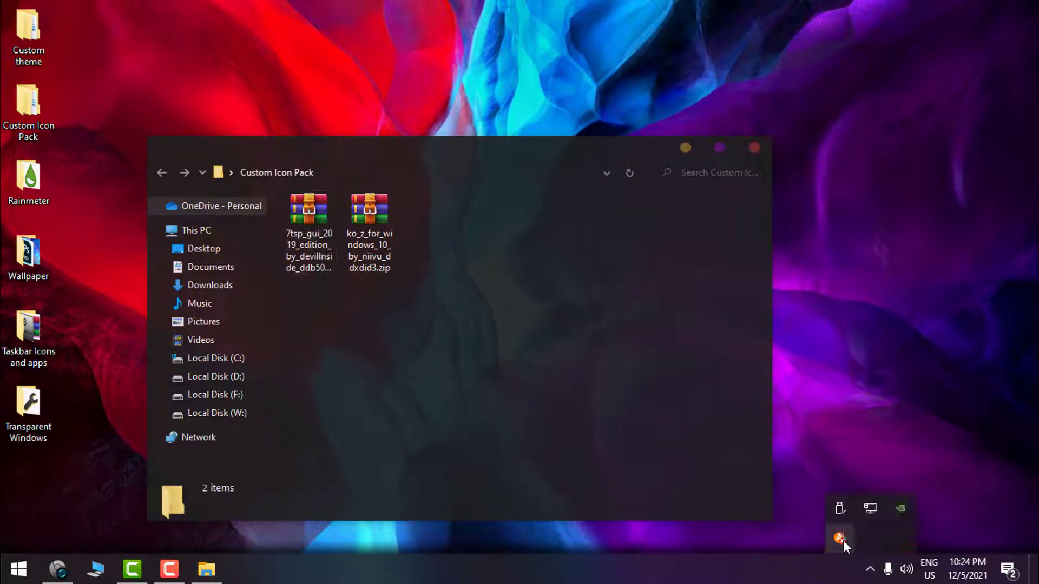
pyautogui.rightClick(843, 540)
pyautogui.moveTo(910, 438)
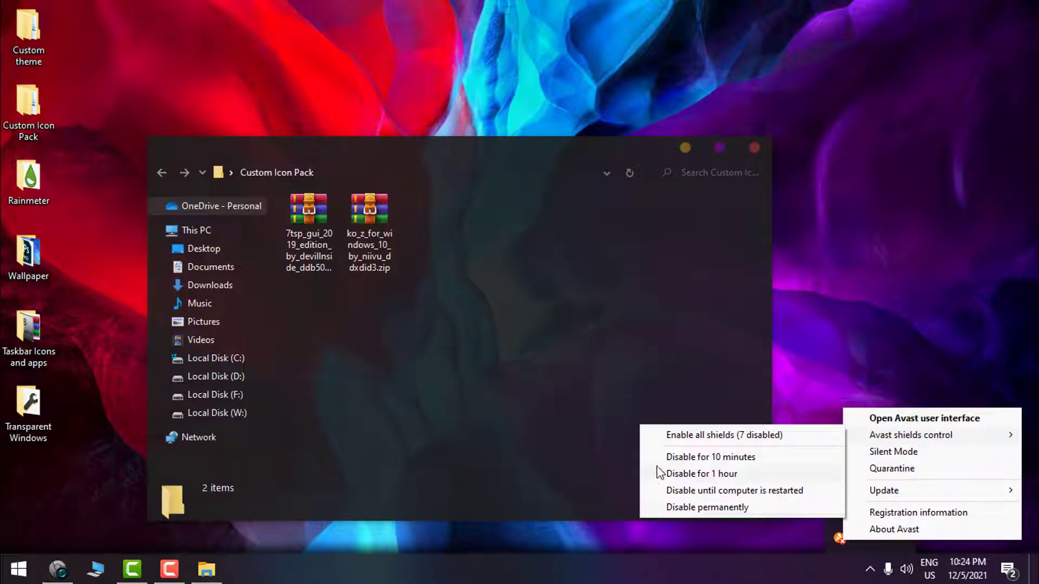
pyautogui.click(753, 475)
# Extract the 7tsp_gui_2019_edition archive into its own named folder and delete the original archive.
pyautogui.click(315, 241)
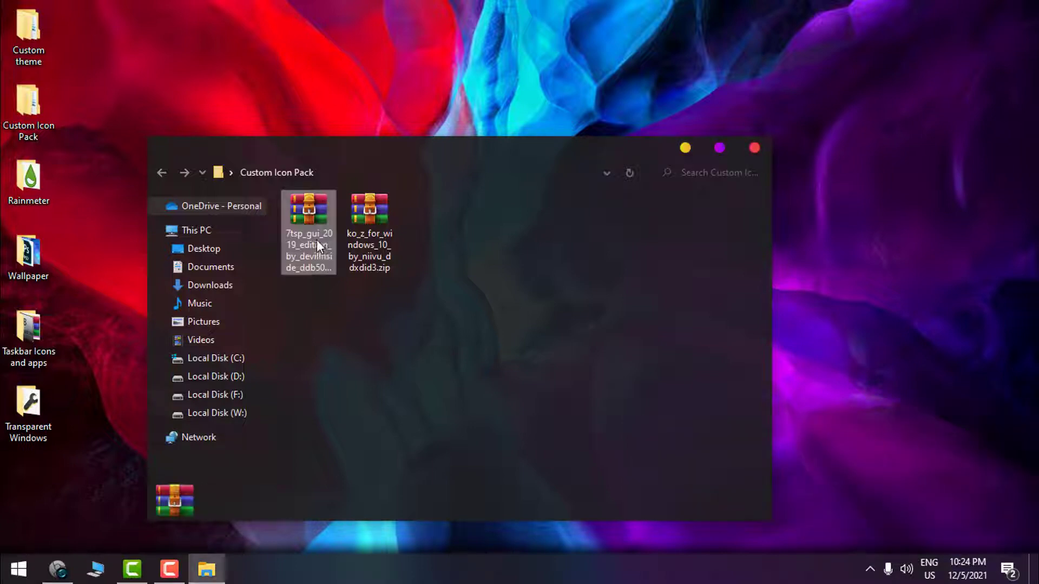
pyautogui.rightClick(315, 241)
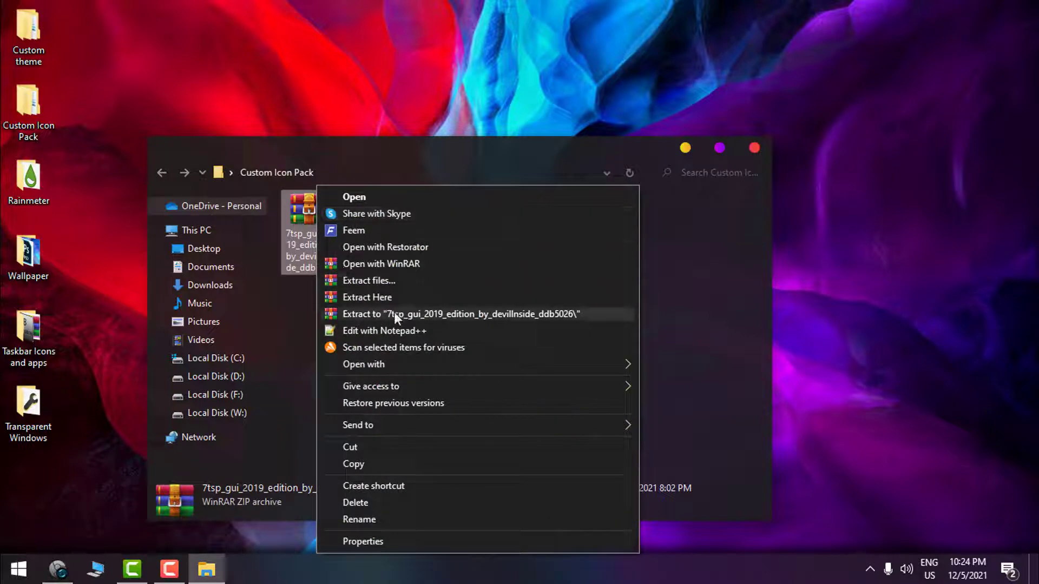
pyautogui.click(457, 314)
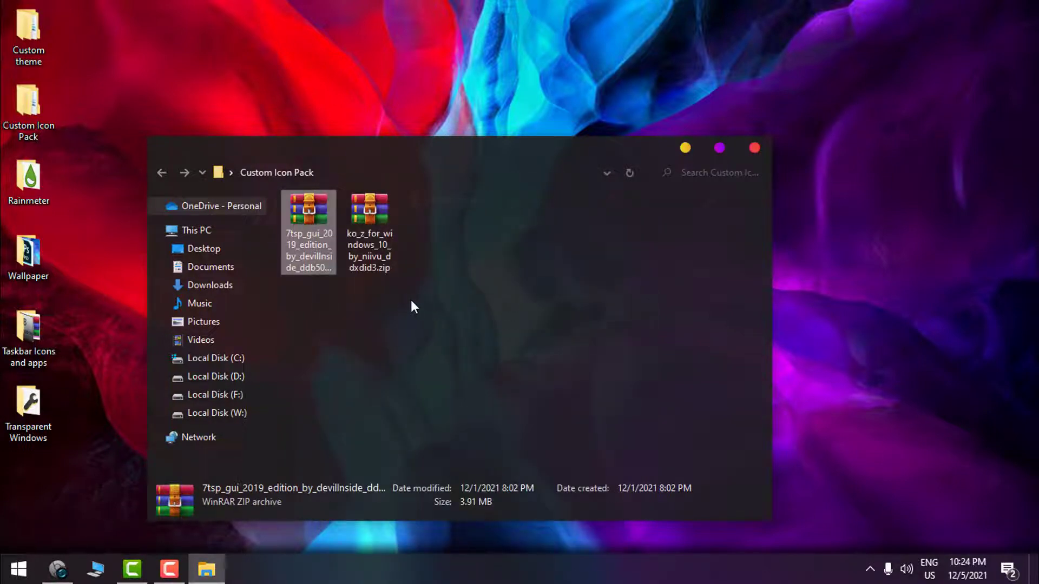
pyautogui.rightClick(409, 317)
pyautogui.click(424, 503)
# Extract ko_z_for_windows_10_by_niivu_ddxdid3.zip into its own named folder and delete the original archive.
pyautogui.click(362, 247)
pyautogui.rightClick(362, 244)
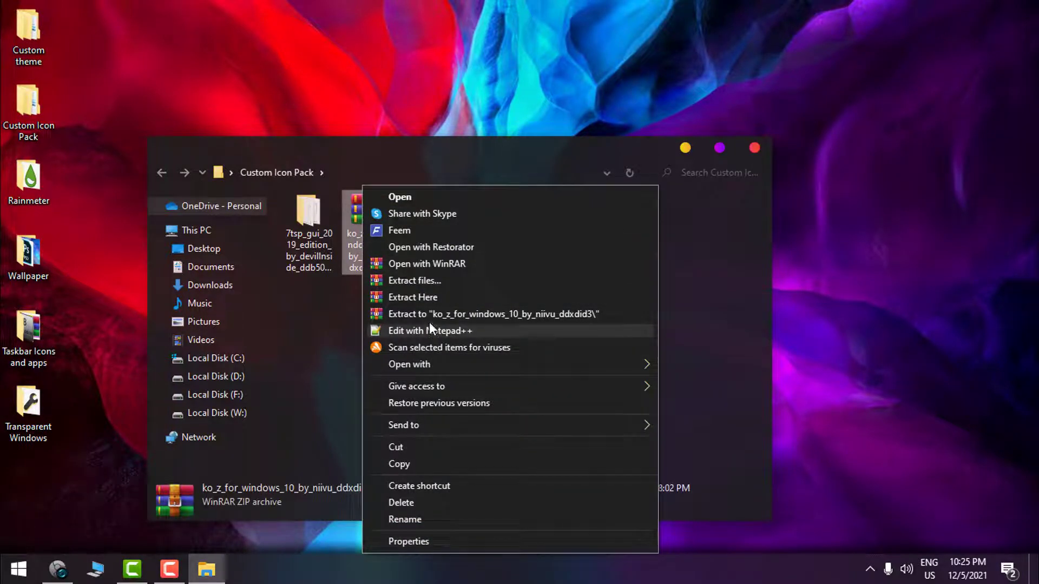
pyautogui.click(467, 314)
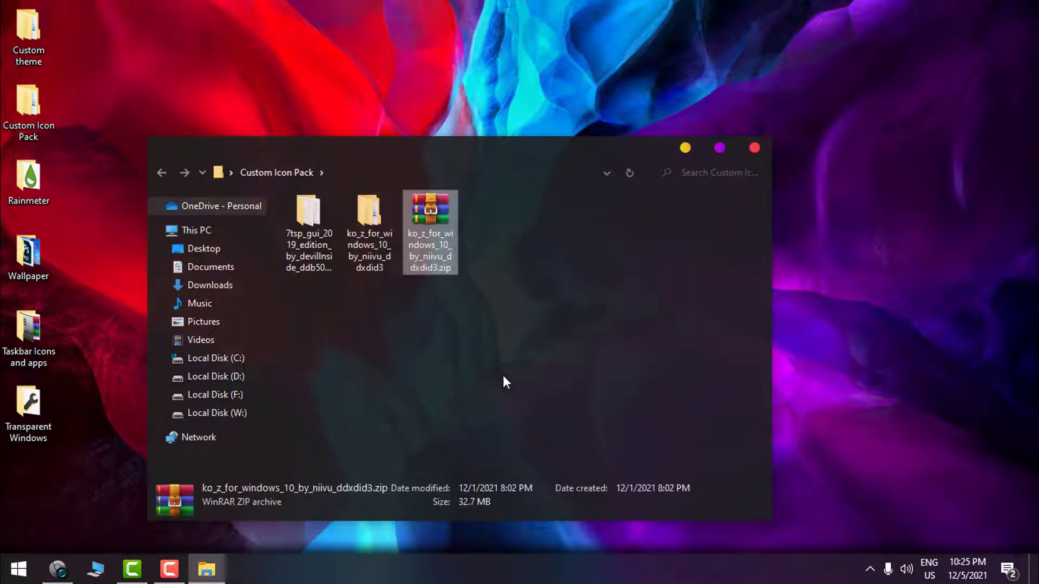
pyautogui.rightClick(446, 234)
pyautogui.click(525, 502)
# Maximize the folder window and open ko-Z for Windows 10 UPDATED CAPTIONS+TASKBAR inside the extracted ko_z folder.
pyautogui.press('super+Up')
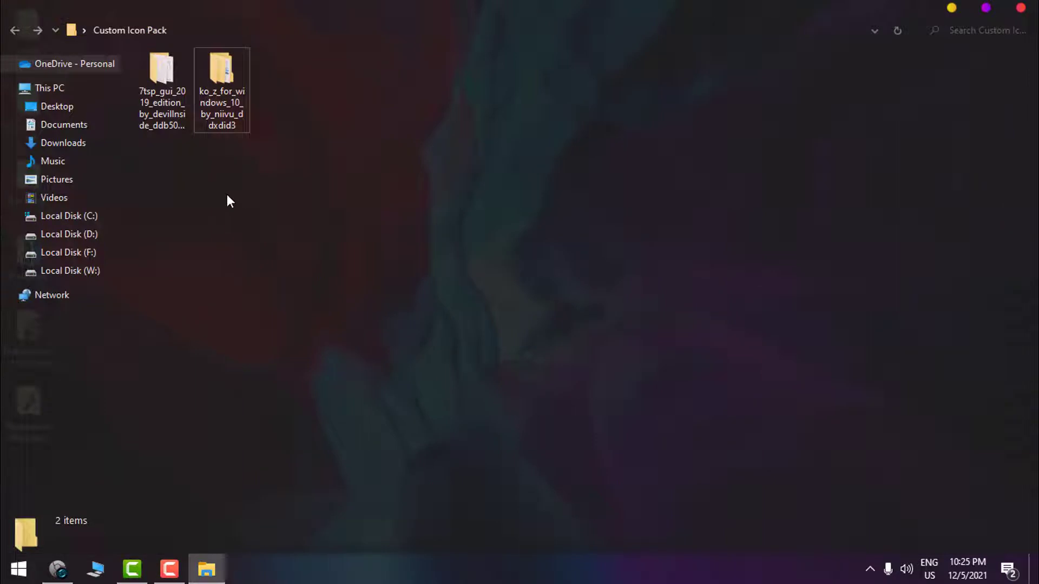
pyautogui.doubleClick(225, 103)
pyautogui.doubleClick(169, 80)
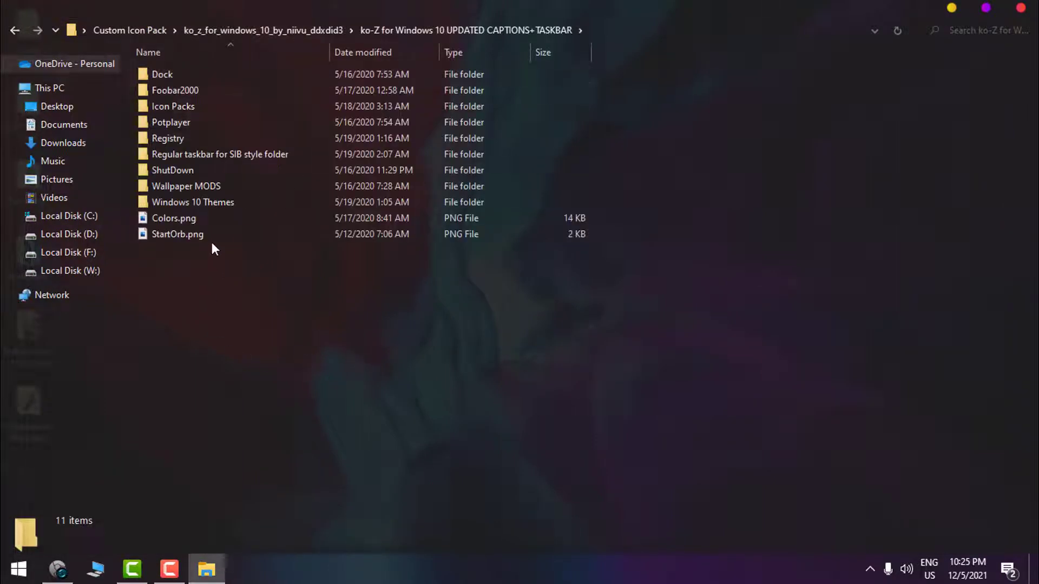
# Open the Icon Packs folder and the iPack up to builds 1809 folder inside it.
pyautogui.moveTo(196, 113)
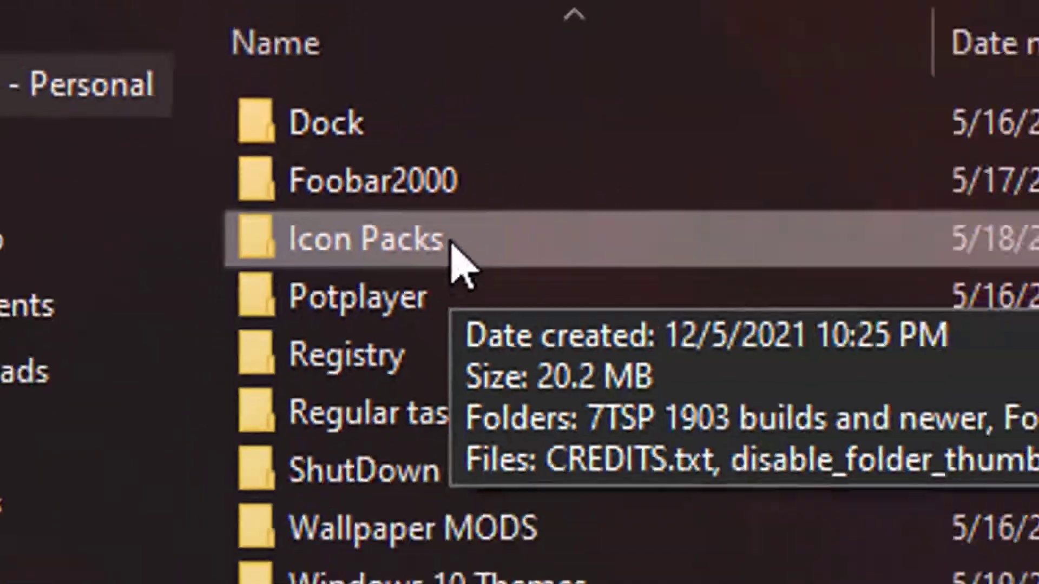
pyautogui.doubleClick(441, 231)
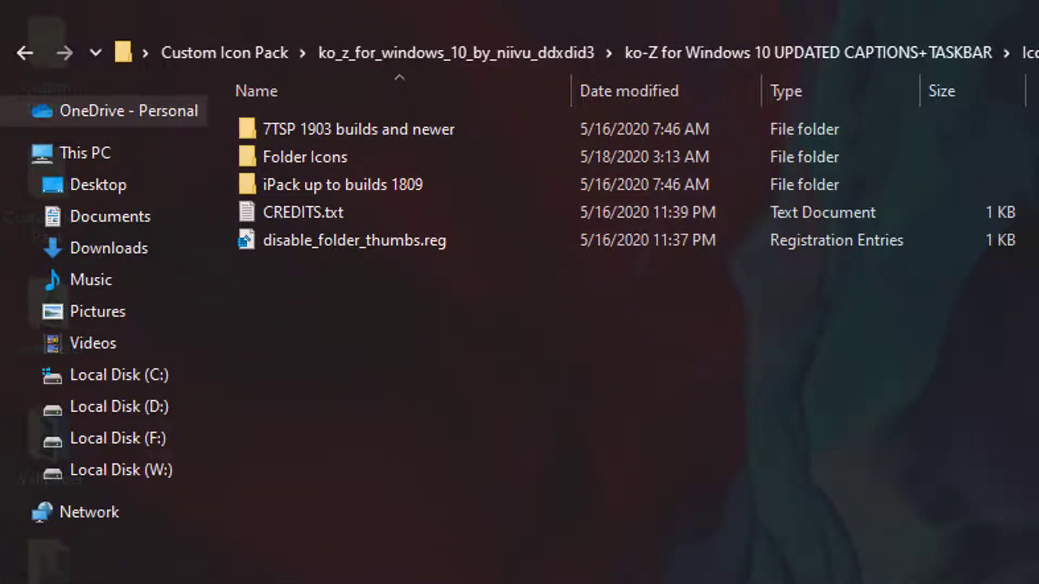
pyautogui.click(359, 129)
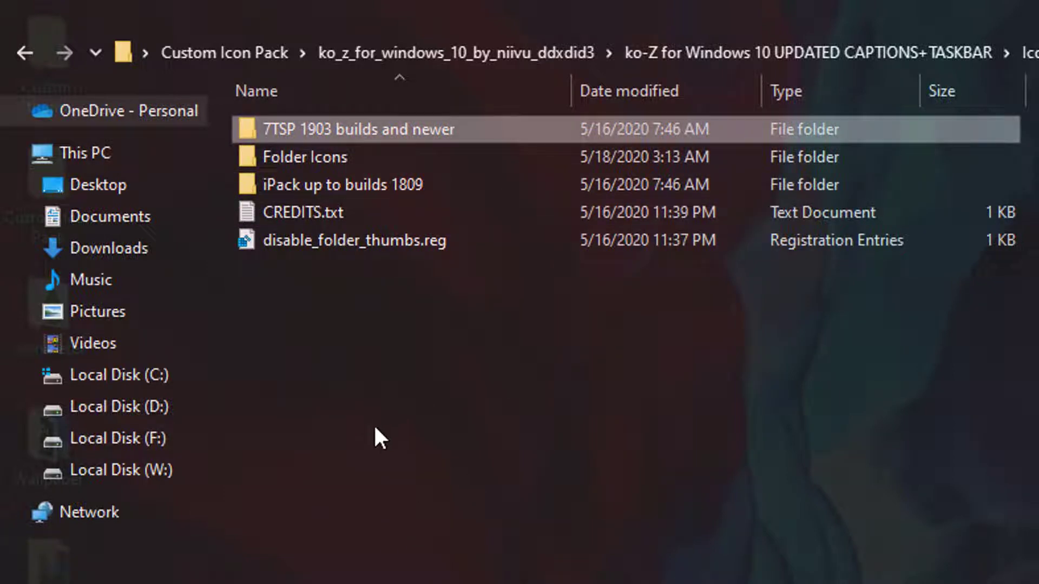
pyautogui.click(297, 184)
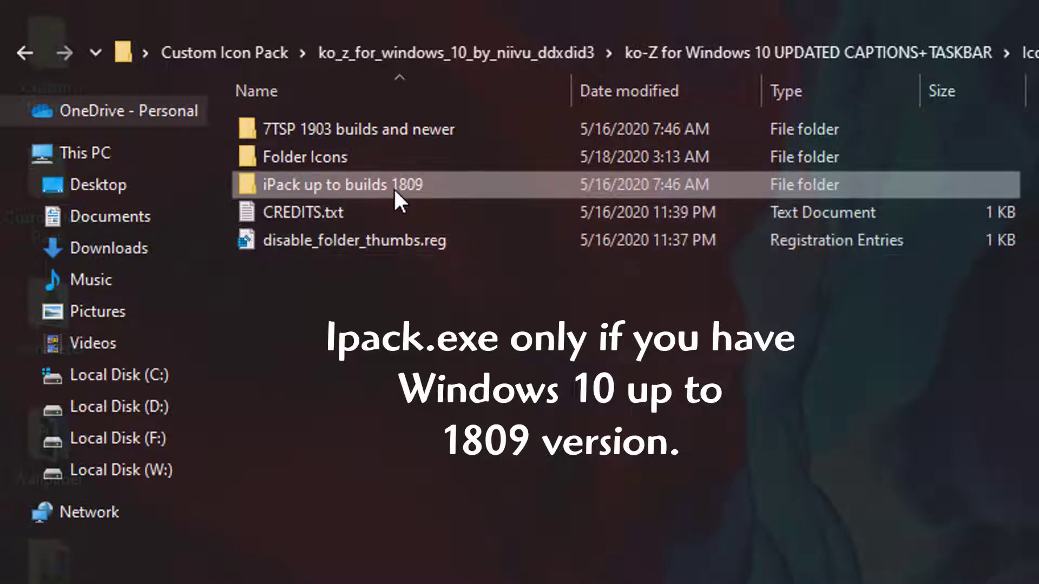
pyautogui.doubleClick(279, 184)
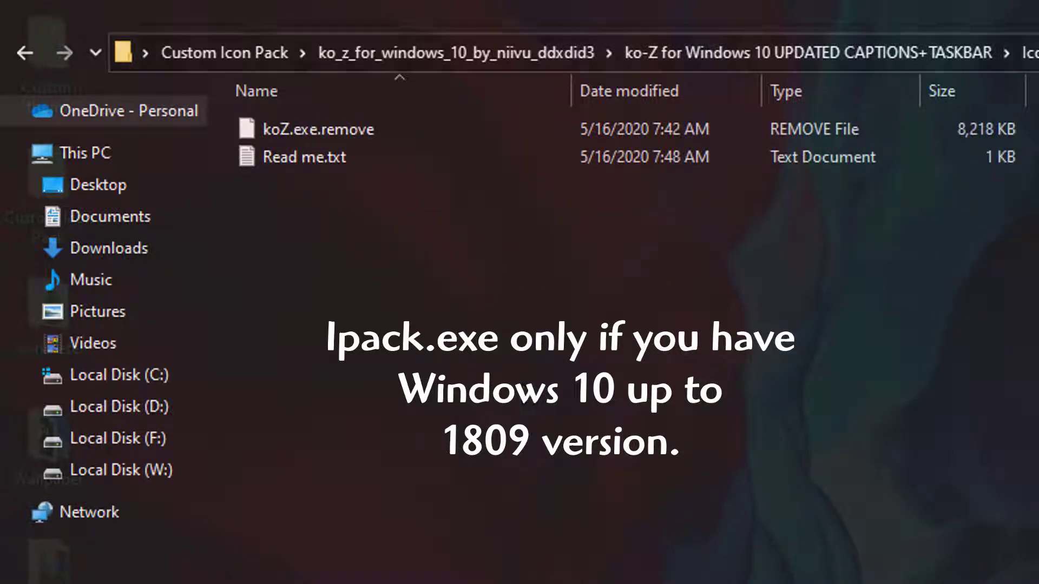
# Rename koZ.exe.remove to koZ.exe and accept the change of file extension.
pyautogui.click(349, 132)
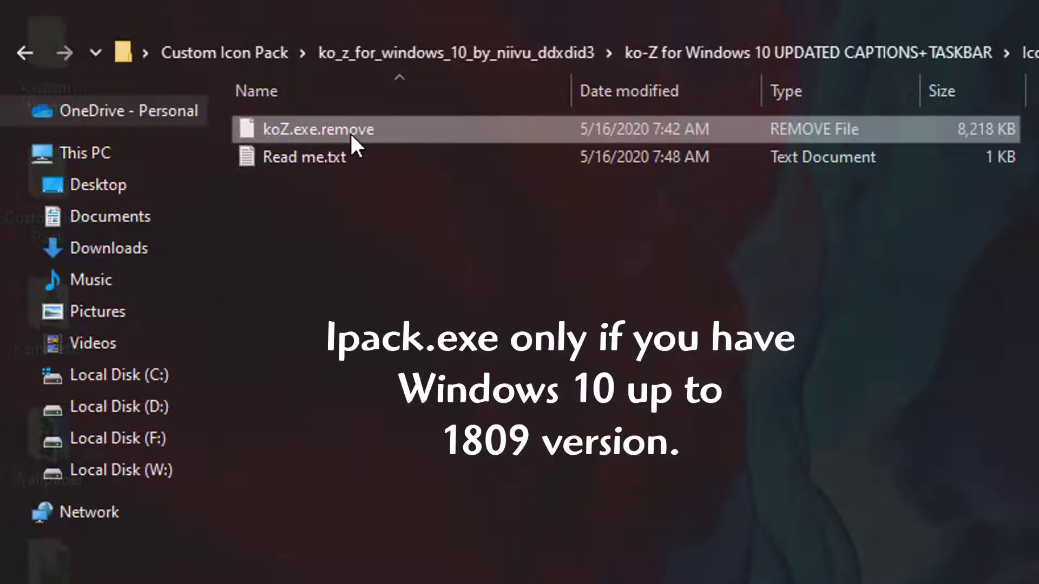
pyautogui.rightClick(350, 132)
pyautogui.click(424, 444)
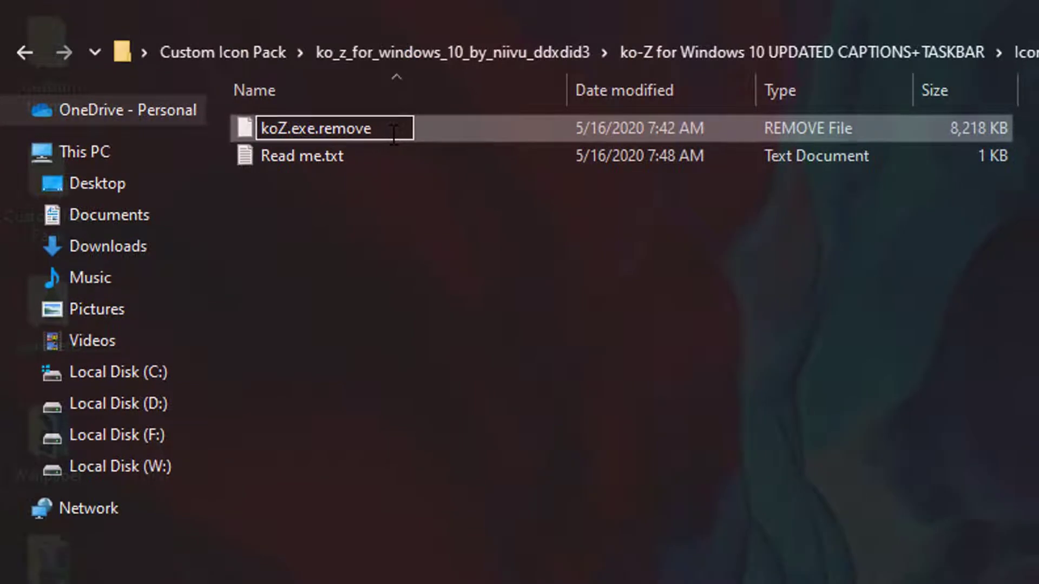
pyautogui.press('End')
pyautogui.press('BackSpace')
pyautogui.press('BackSpace')
pyautogui.press('BackSpace')
pyautogui.press('BackSpace')
pyautogui.press('BackSpace')
pyautogui.press('BackSpace')
pyautogui.press('BackSpace')
pyautogui.press('Return')
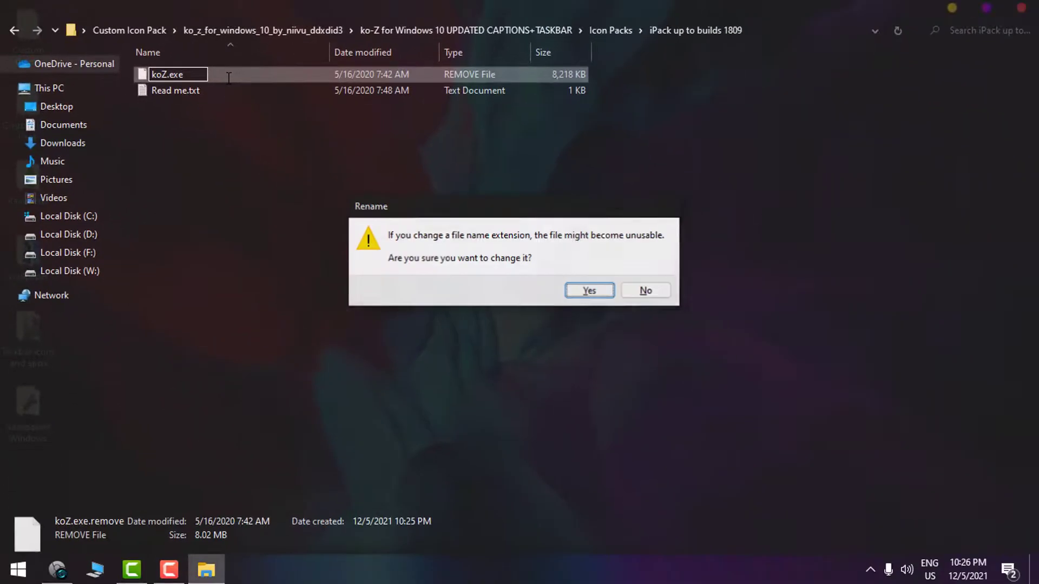
pyautogui.click(579, 294)
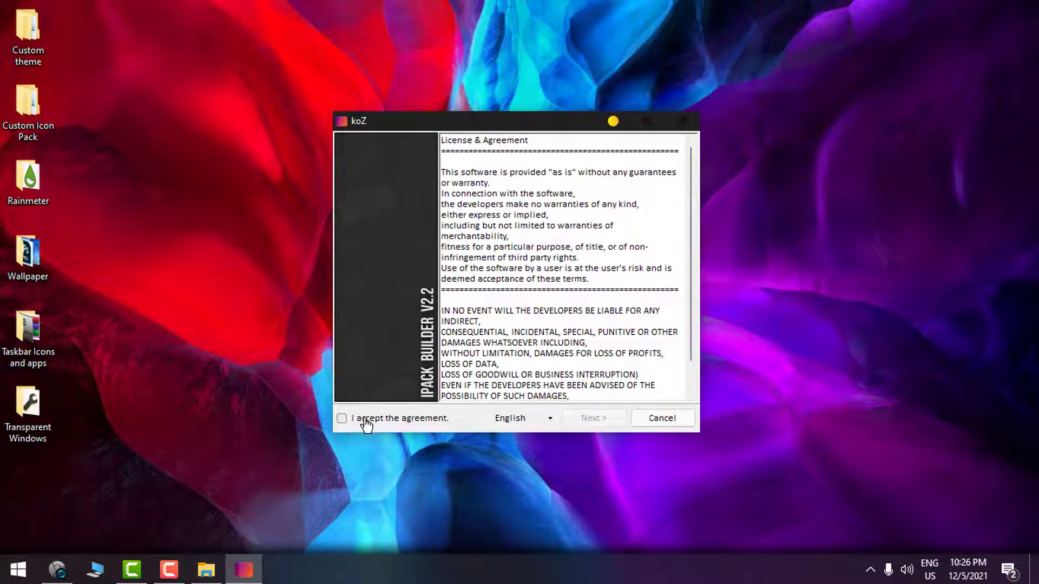
pyautogui.click(361, 422)
pyautogui.click(590, 420)
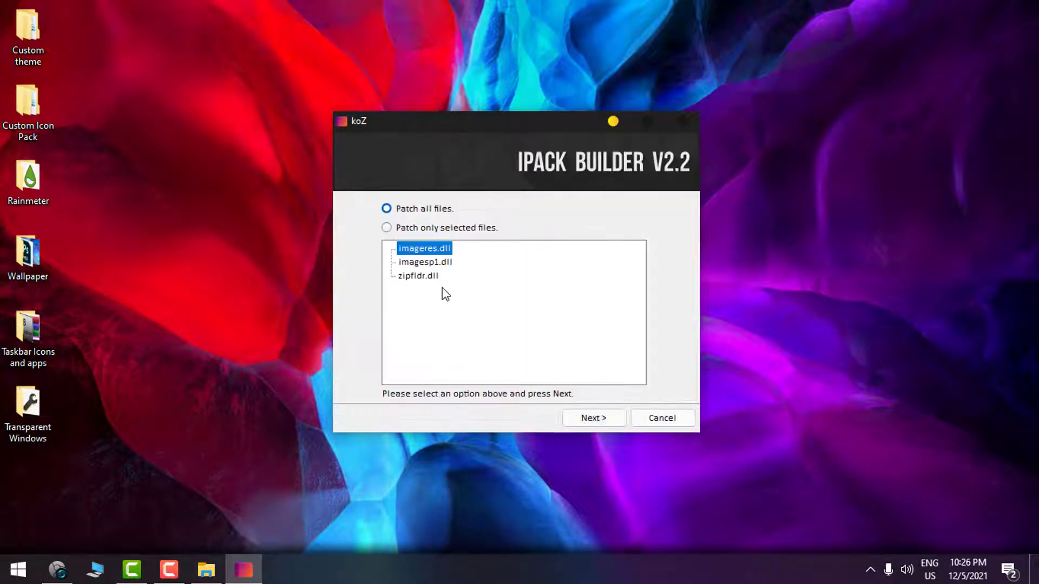
pyautogui.click(444, 210)
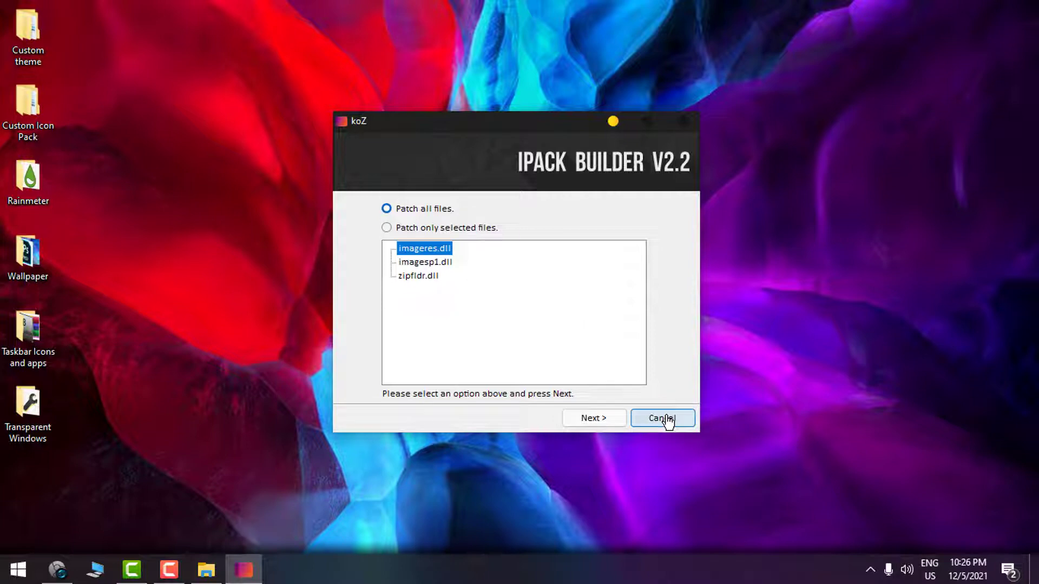
pyautogui.click(683, 425)
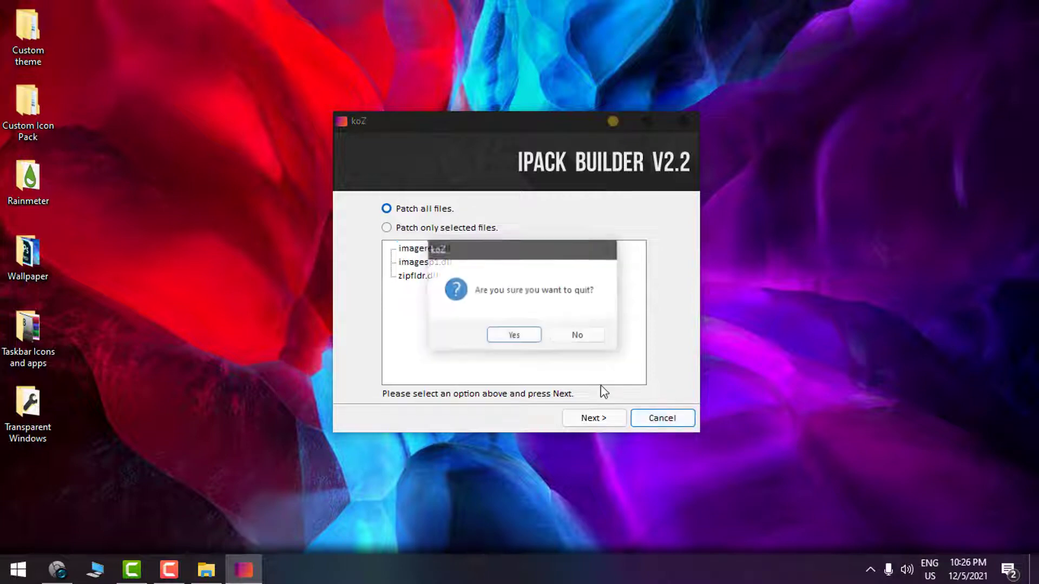
pyautogui.click(514, 341)
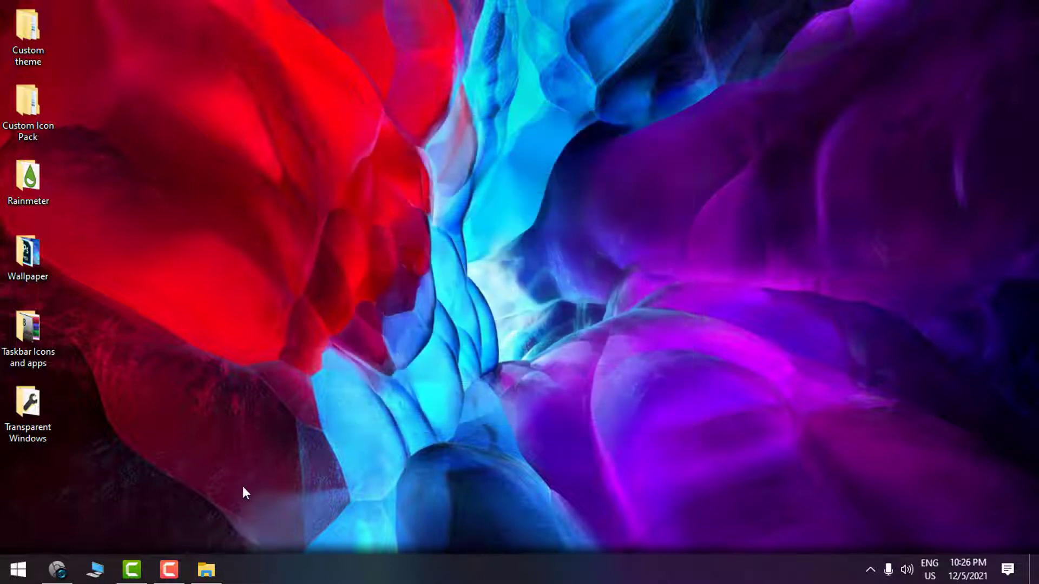
# Return to the Icon Packs folder in File Explorer and open the 7TSP 1903 builds and newer folder.
pyautogui.click(206, 570)
pyautogui.click(13, 30)
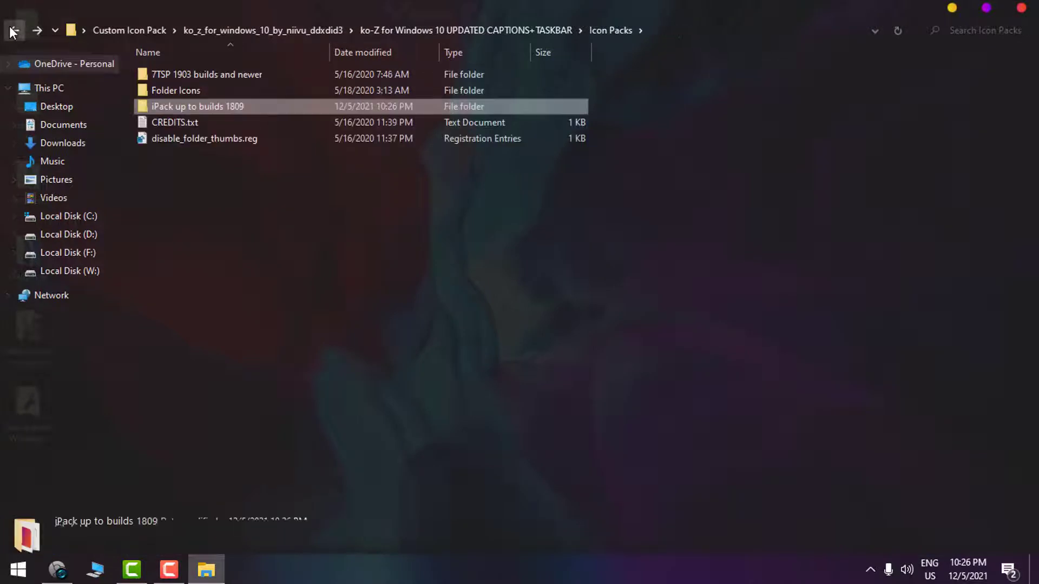
pyautogui.click(181, 76)
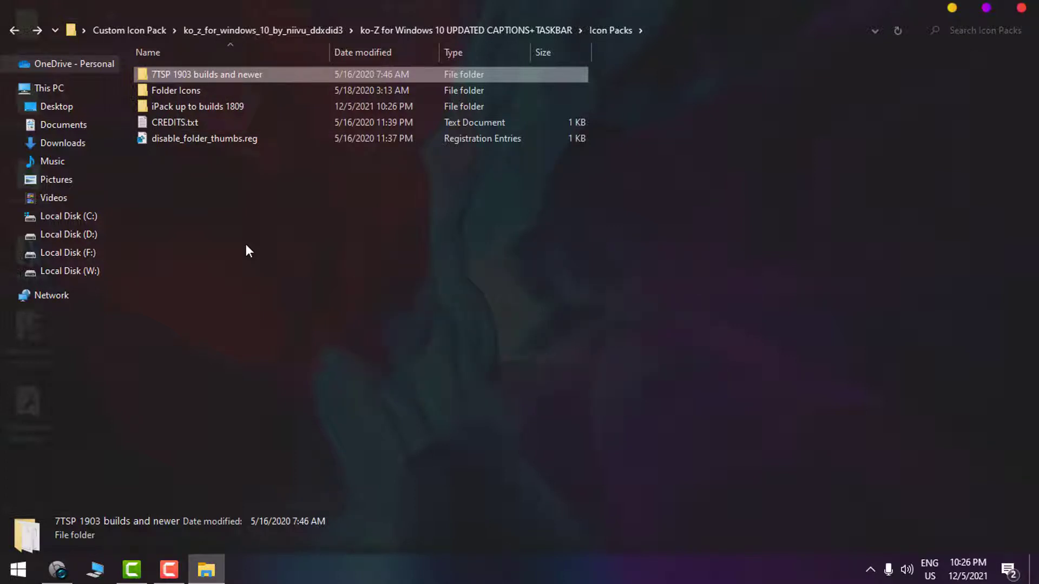
pyautogui.doubleClick(177, 80)
# Rename 7TSP koZ.7z.remove to 7TSP koZ.7z and accept the change of file extension.
pyautogui.click(184, 73)
pyautogui.rightClick(184, 73)
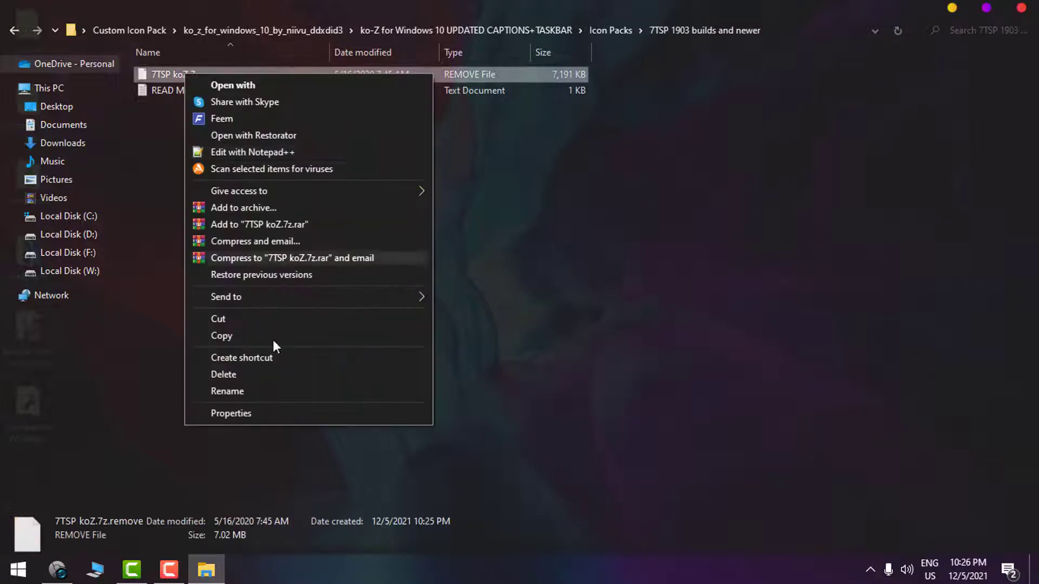
pyautogui.click(247, 392)
pyautogui.click(240, 77)
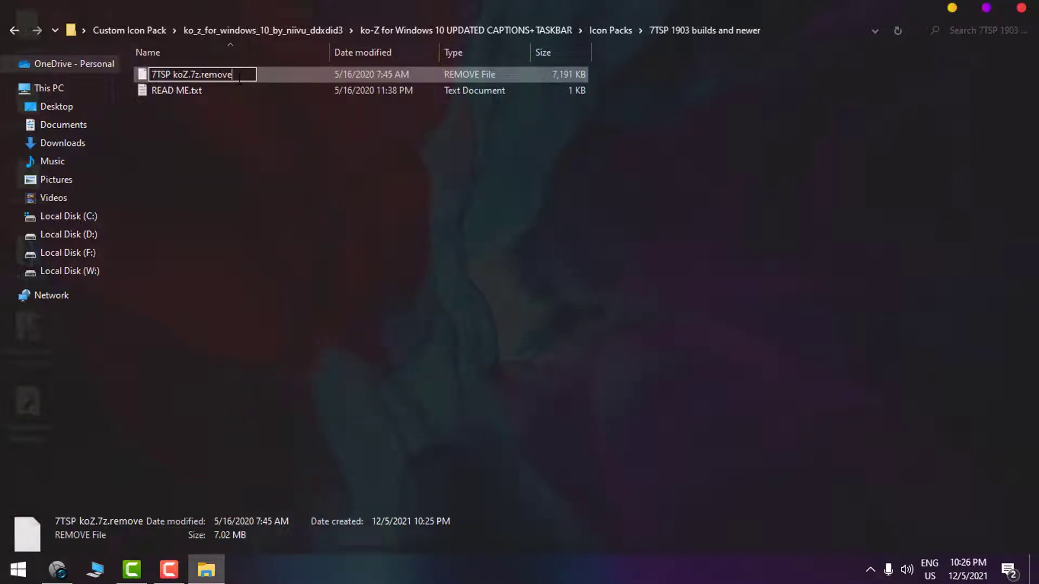
pyautogui.press('BackSpace')
pyautogui.press('BackSpace')
pyautogui.press('BackSpace')
pyautogui.press('BackSpace')
pyautogui.press('BackSpace')
pyautogui.press('BackSpace')
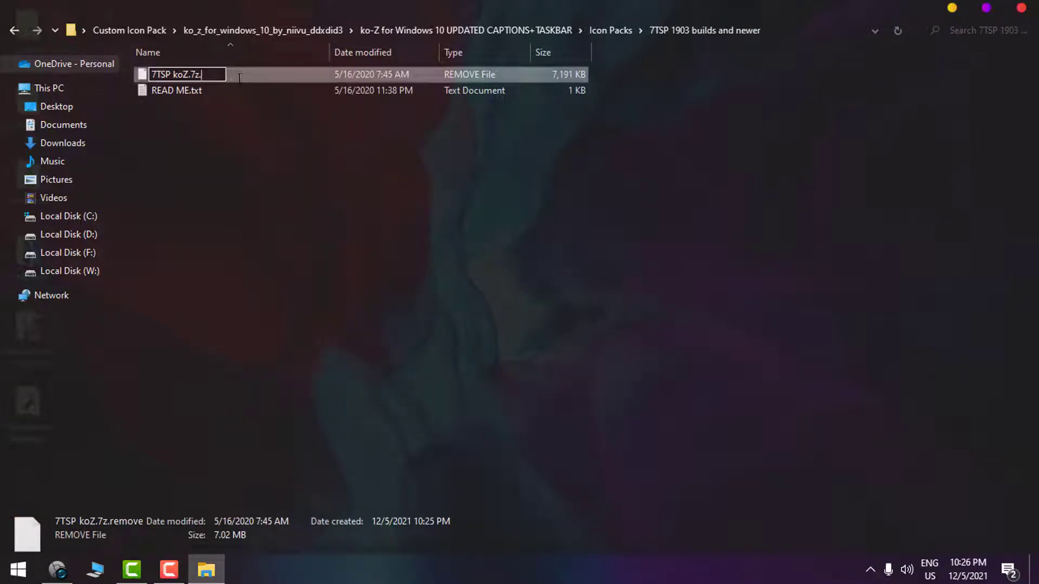
pyautogui.press('Return')
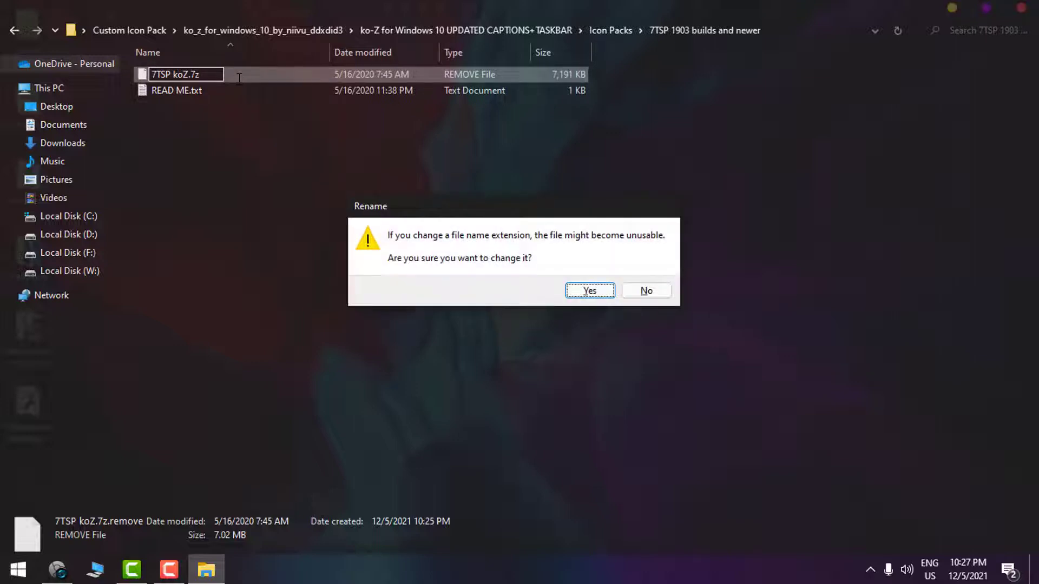
pyautogui.click(589, 291)
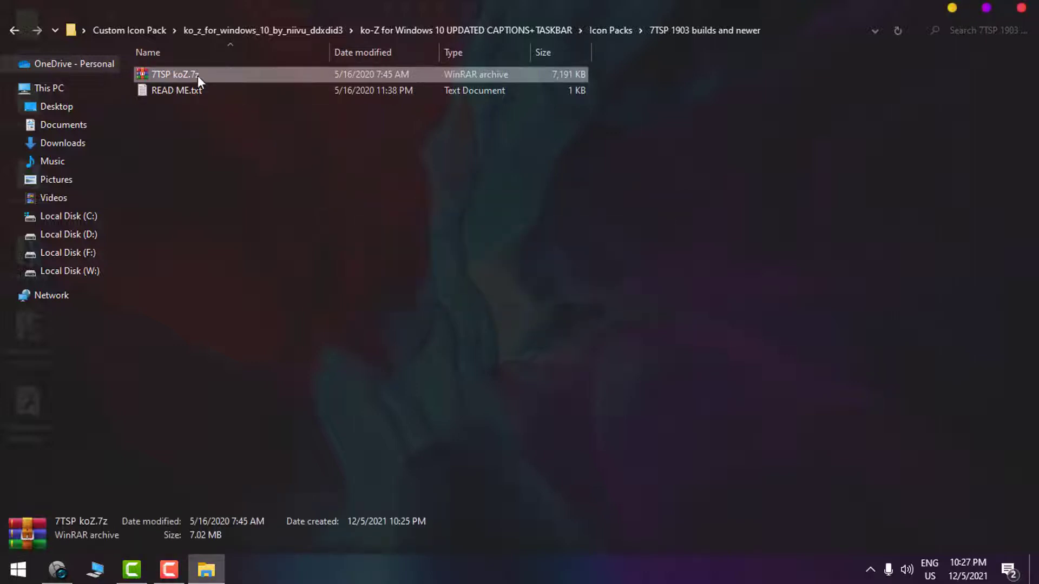
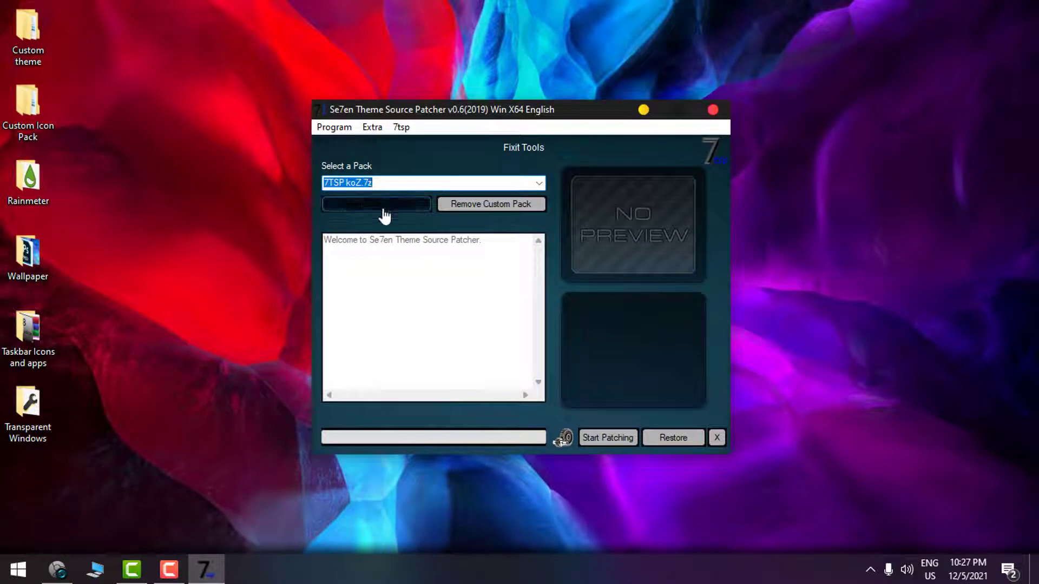
# In Se7en Theme Source Patcher, add 7TSP koZ.7z from the 7TSP 1903 builds and newer folder as custom pack, without overwriting the existing copy.
pyautogui.click(401, 210)
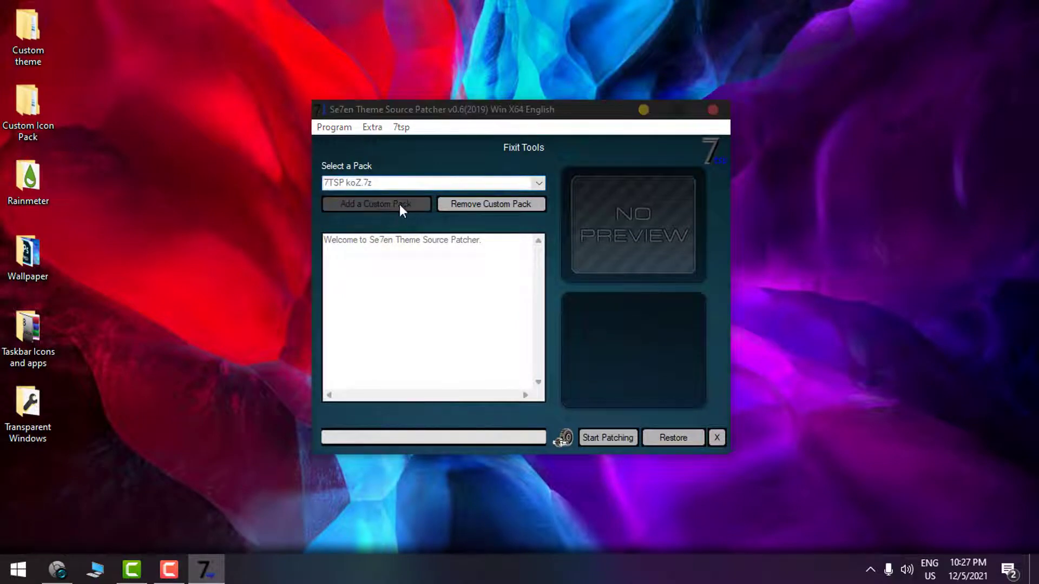
pyautogui.click(395, 245)
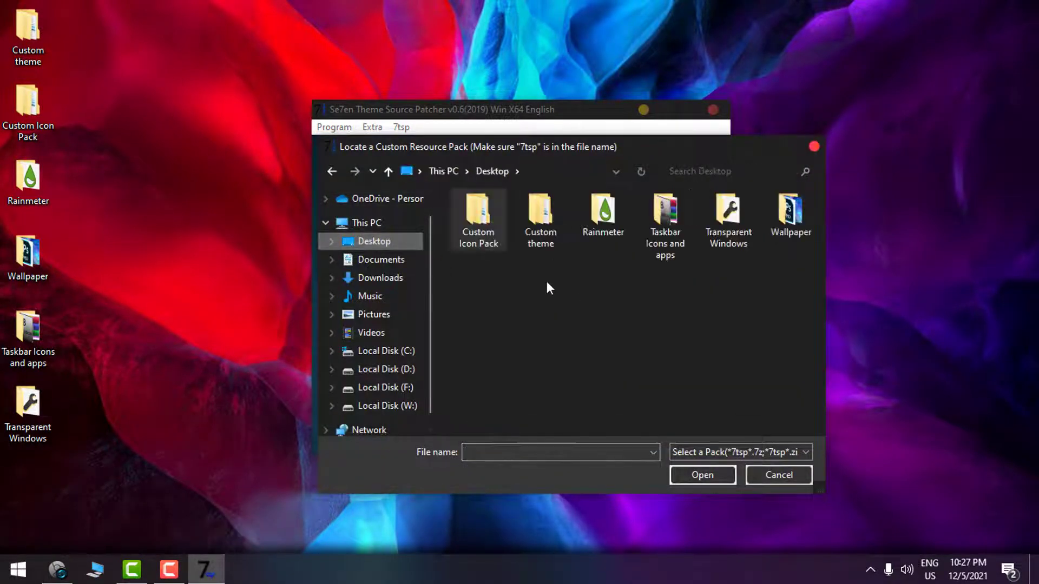
pyautogui.doubleClick(472, 234)
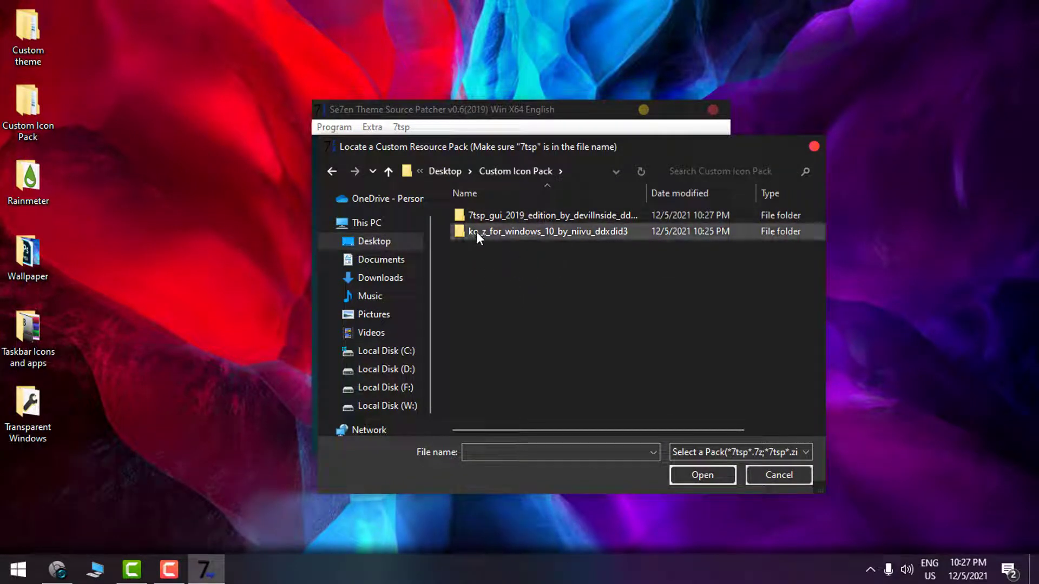
pyautogui.doubleClick(531, 238)
pyautogui.doubleClick(508, 215)
pyautogui.doubleClick(505, 248)
pyautogui.doubleClick(518, 216)
pyautogui.click(481, 217)
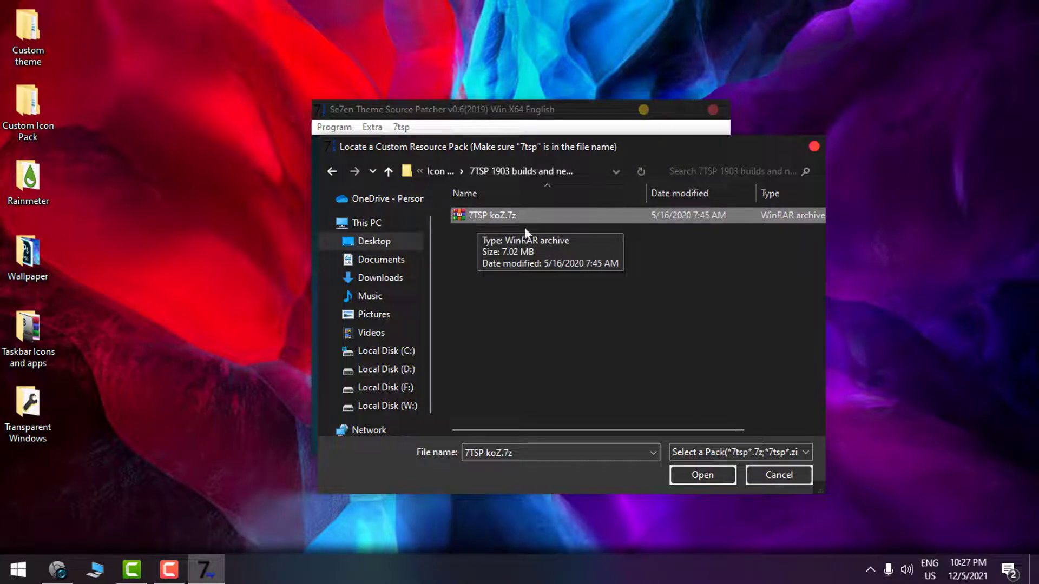
pyautogui.click(703, 475)
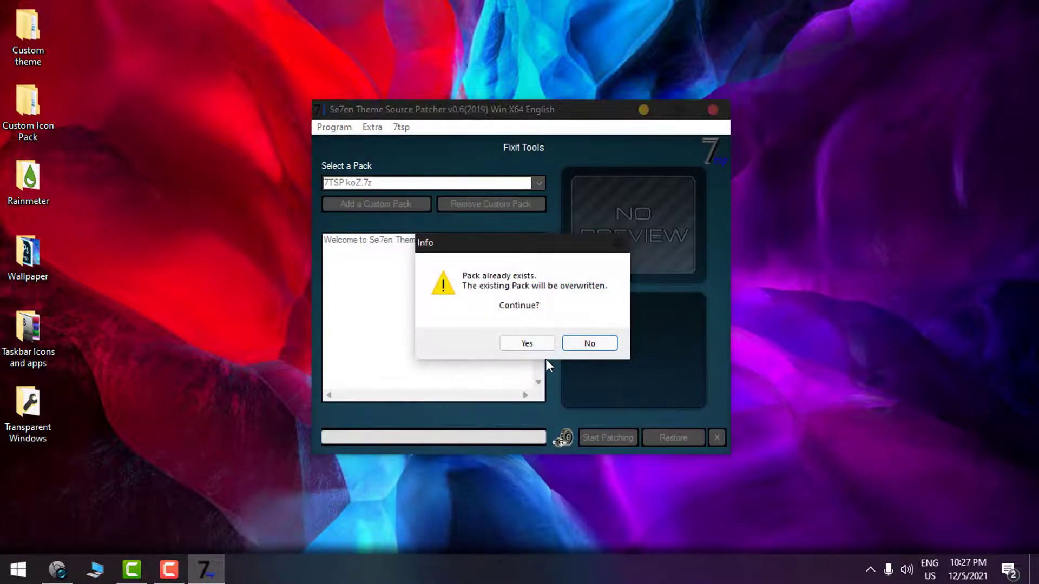
pyautogui.click(589, 342)
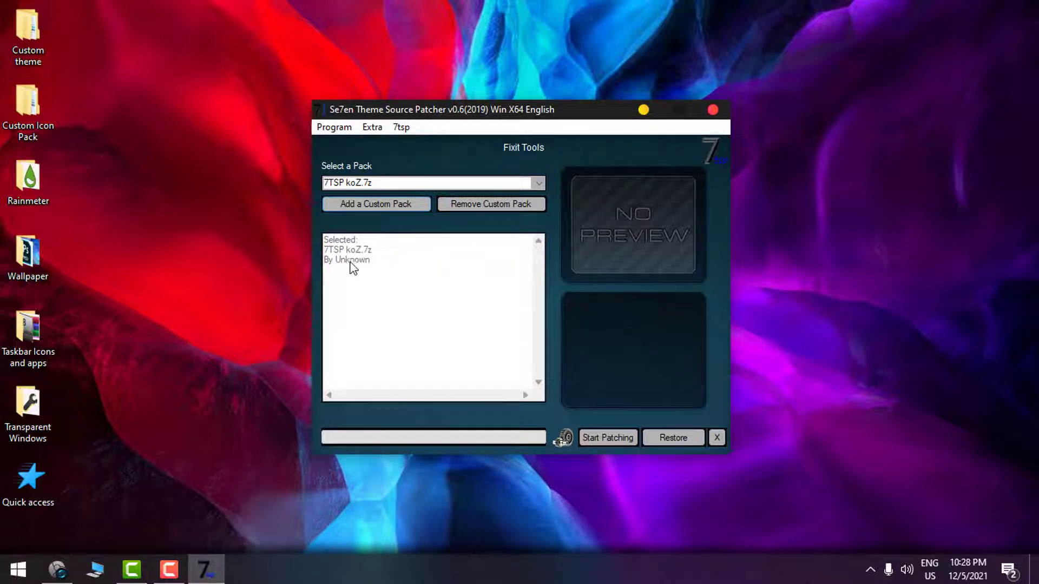
# Set the patcher options to patch the current system without creating a restore point, and save them.
pyautogui.click(372, 129)
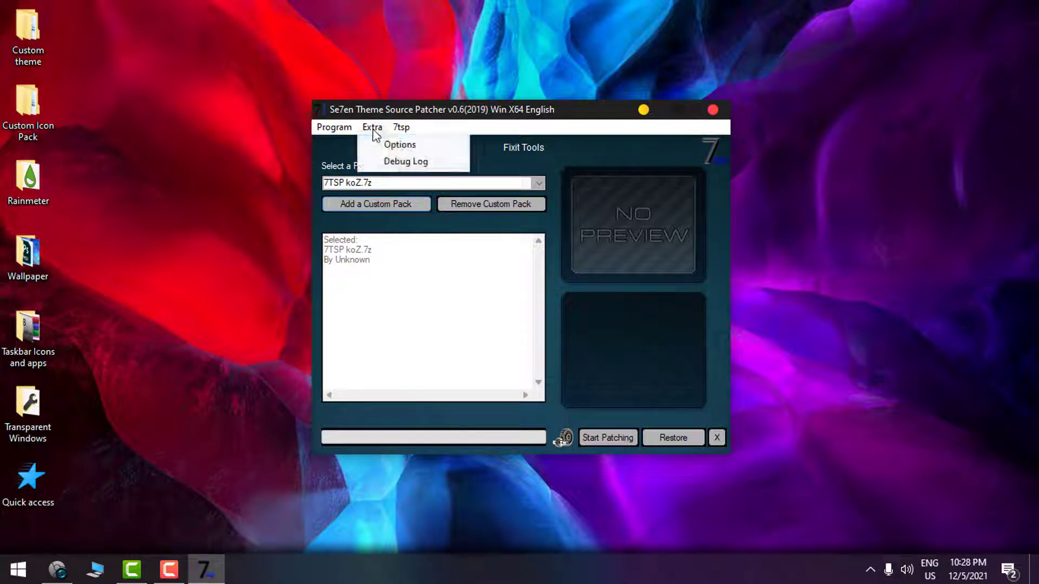
pyautogui.click(409, 146)
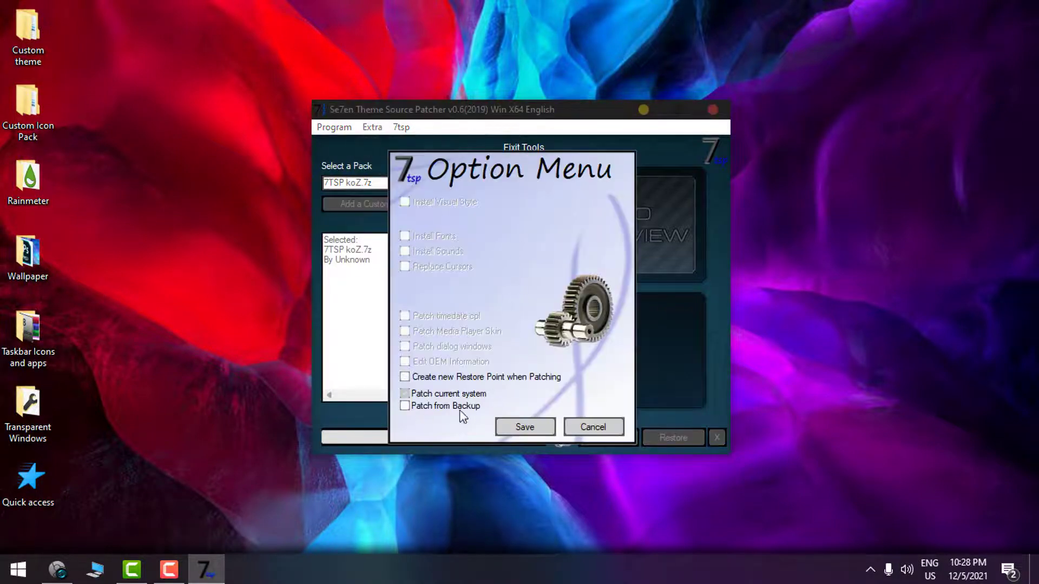
pyautogui.click(404, 376)
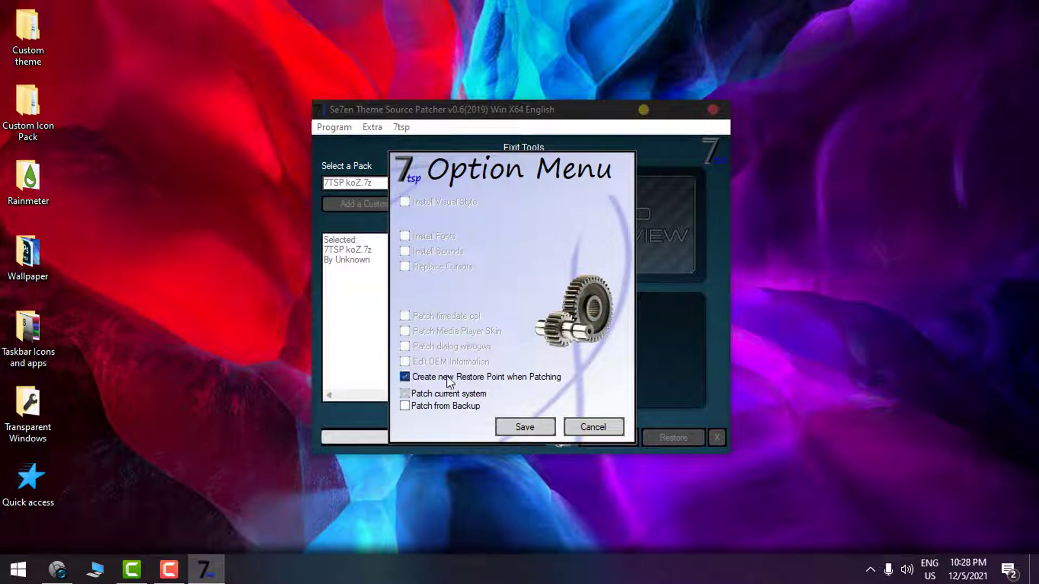
pyautogui.click(409, 378)
pyautogui.click(416, 395)
pyautogui.click(542, 429)
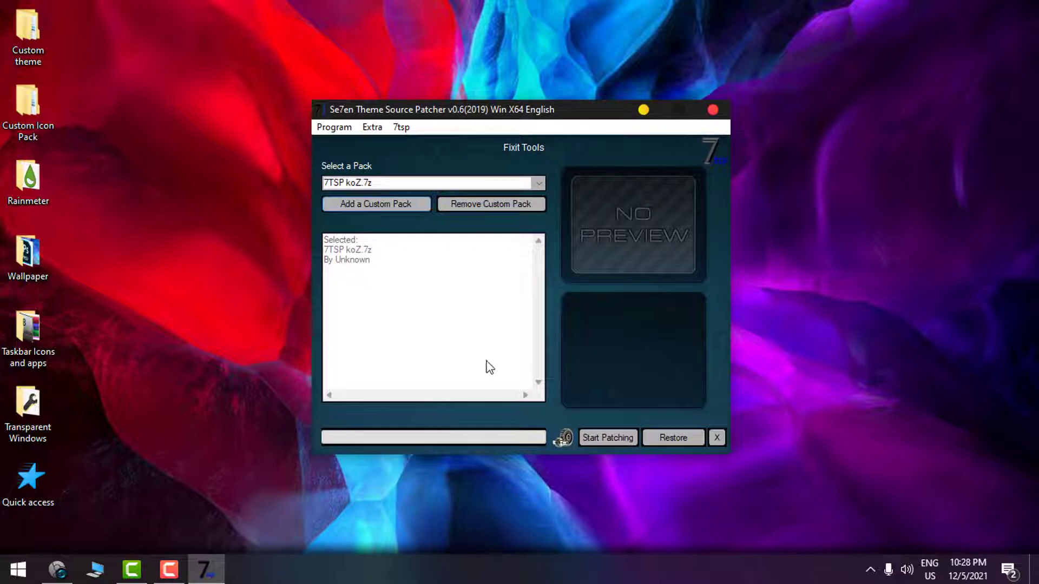
# Patch the system with 7TSP koZ.7z, reboot Windows, and dismiss the patch completion message.
pyautogui.click(617, 439)
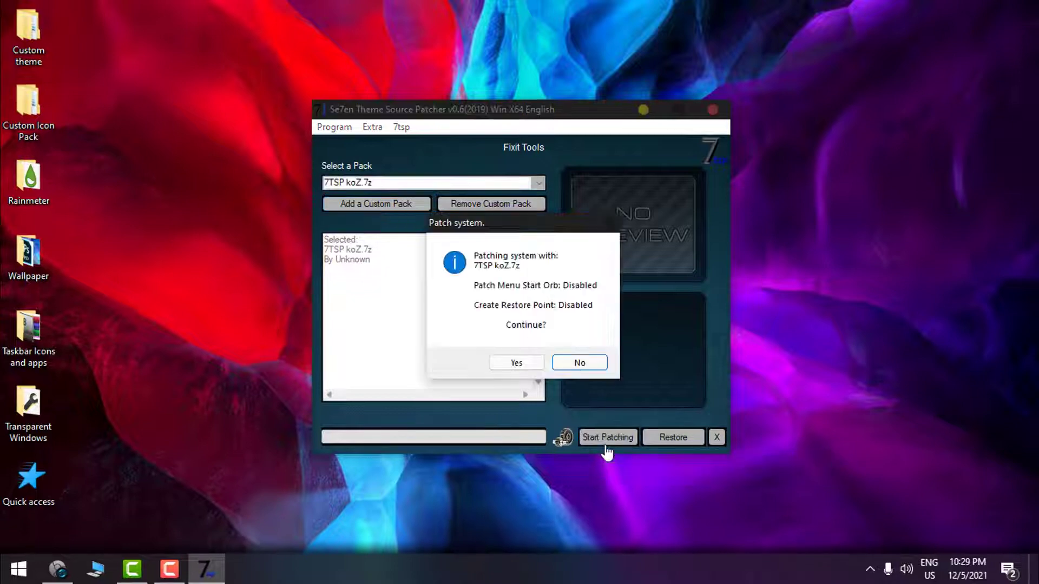
pyautogui.click(522, 362)
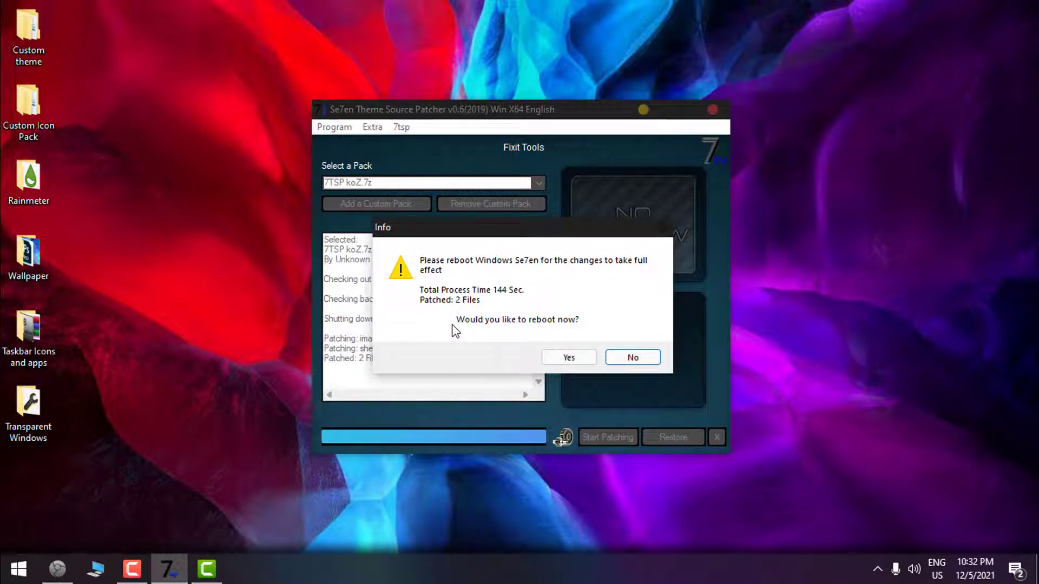
pyautogui.click(568, 358)
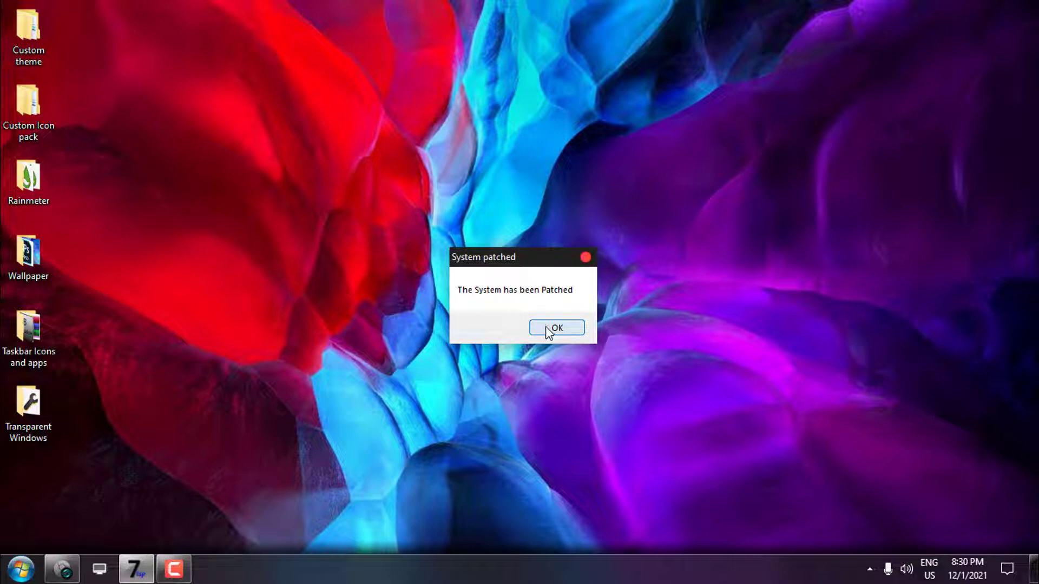
pyautogui.click(547, 328)
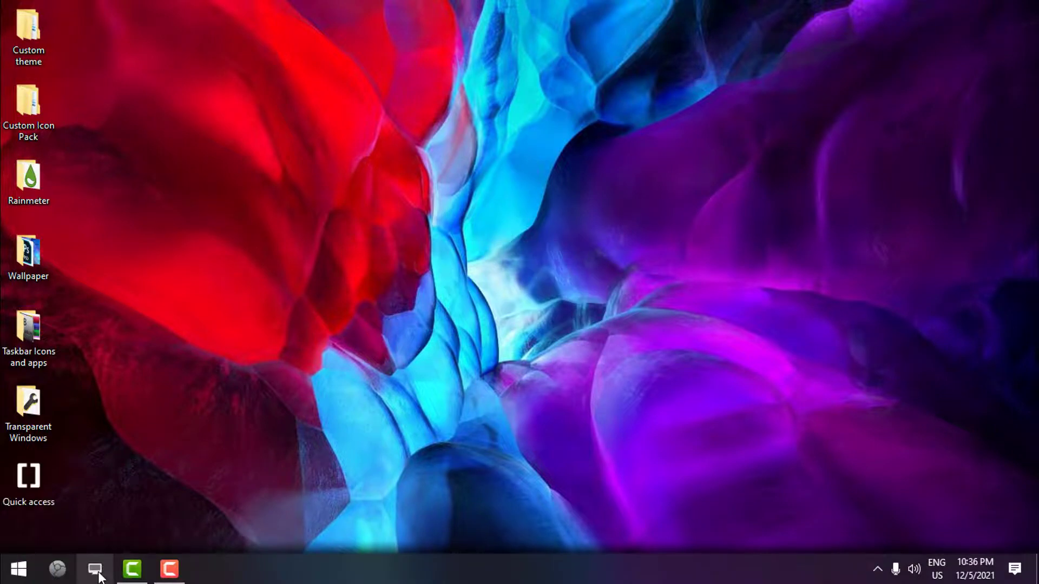
# Browse This PC, Local Disk (C:) and its Program Files folder to check the drive and folder icons.
pyautogui.click(96, 571)
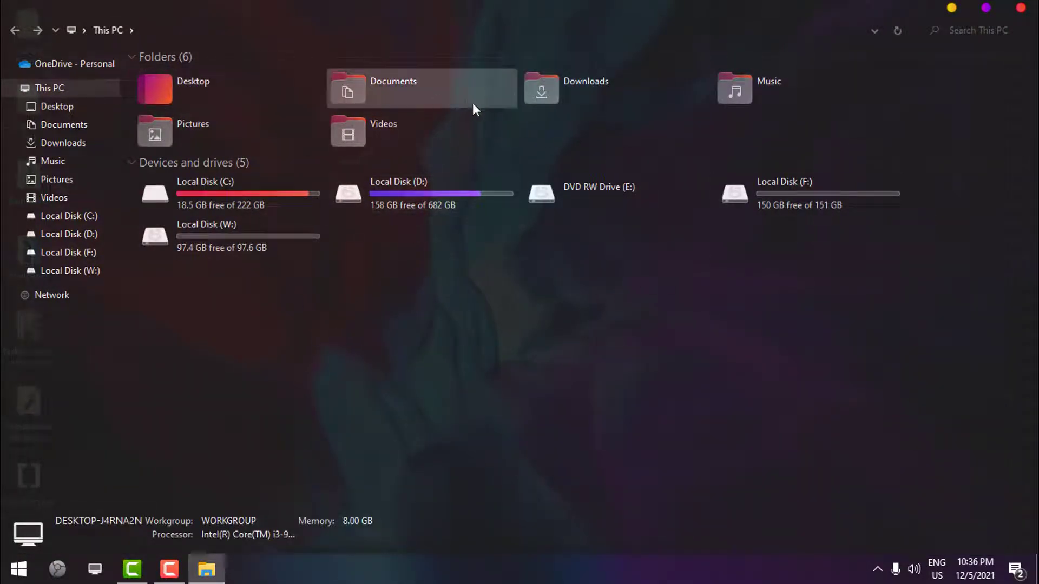
pyautogui.click(208, 189)
pyautogui.click(287, 305)
pyautogui.doubleClick(238, 195)
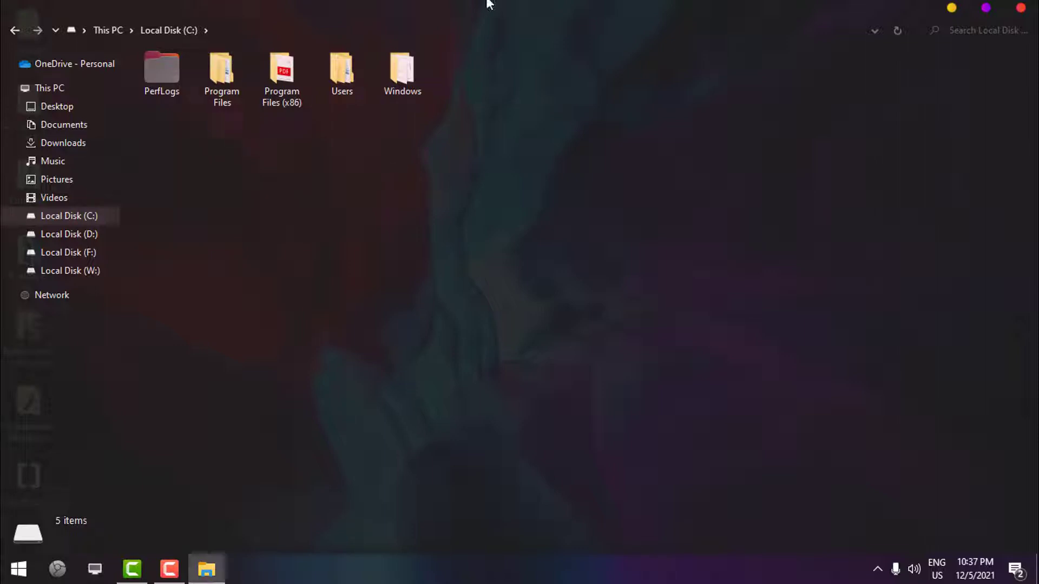
pyautogui.doubleClick(225, 98)
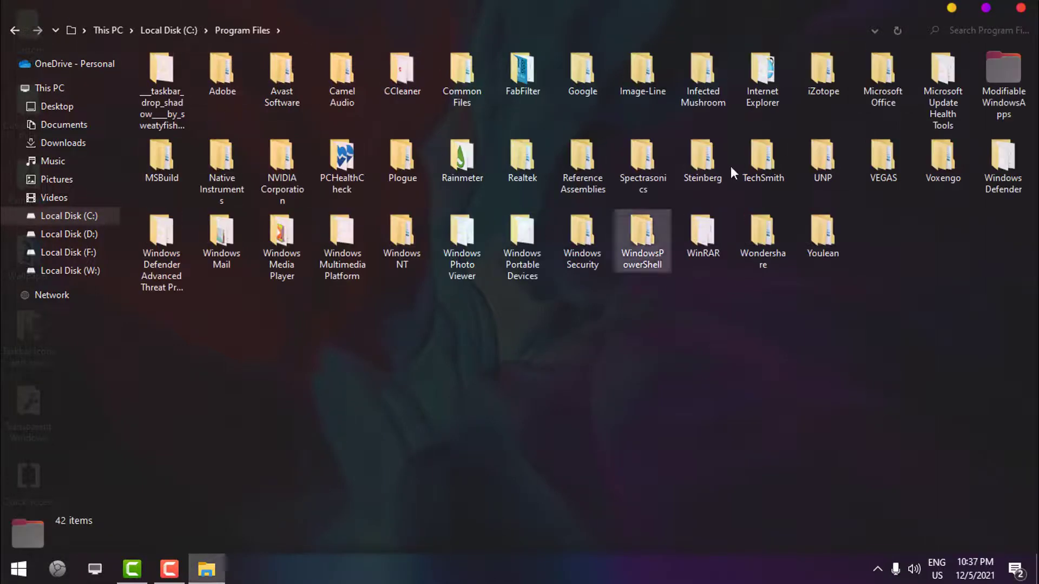
pyautogui.click(1022, 8)
# In the Control Panel's File Explorer Options, enable "Always show icons, never thumbnails" and accept the change.
pyautogui.press('super')
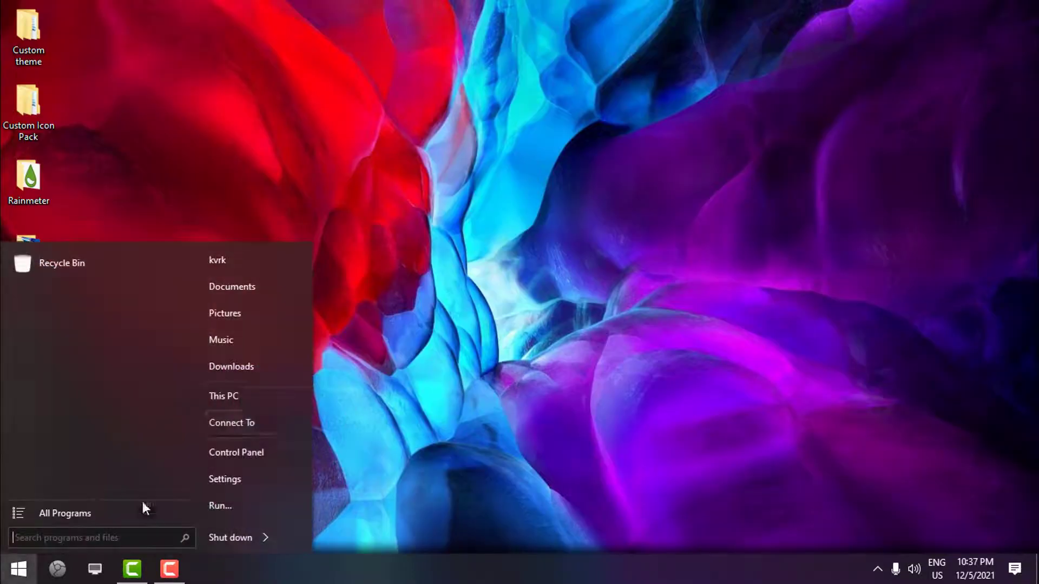
pyautogui.click(287, 447)
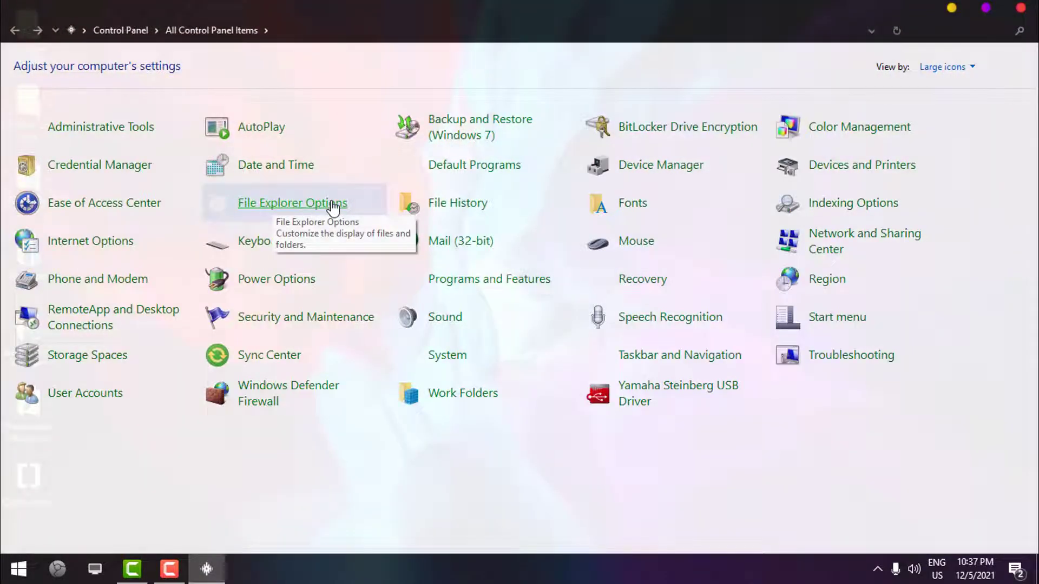
pyautogui.click(332, 205)
pyautogui.click(164, 138)
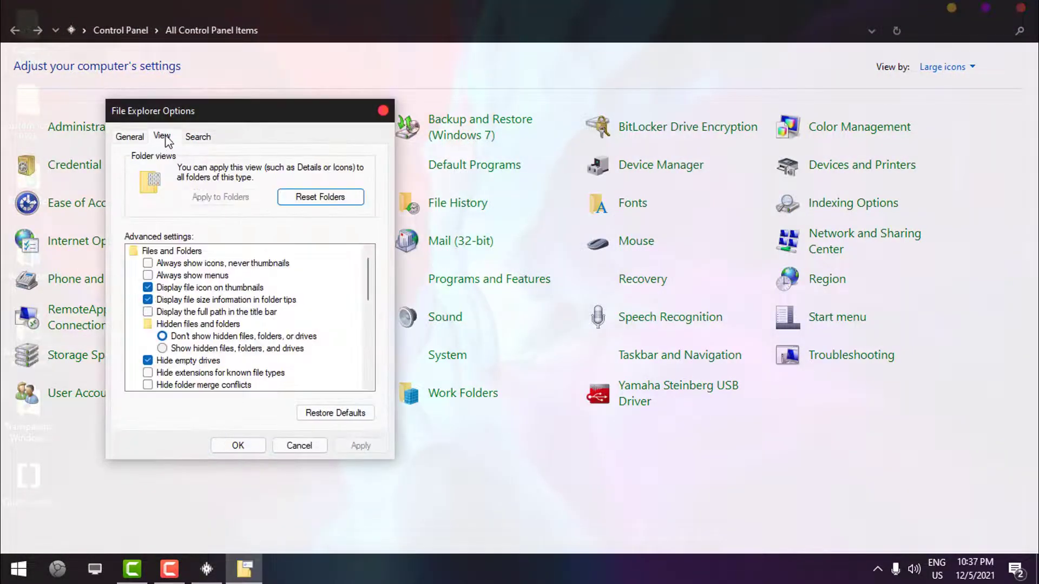
pyautogui.click(166, 264)
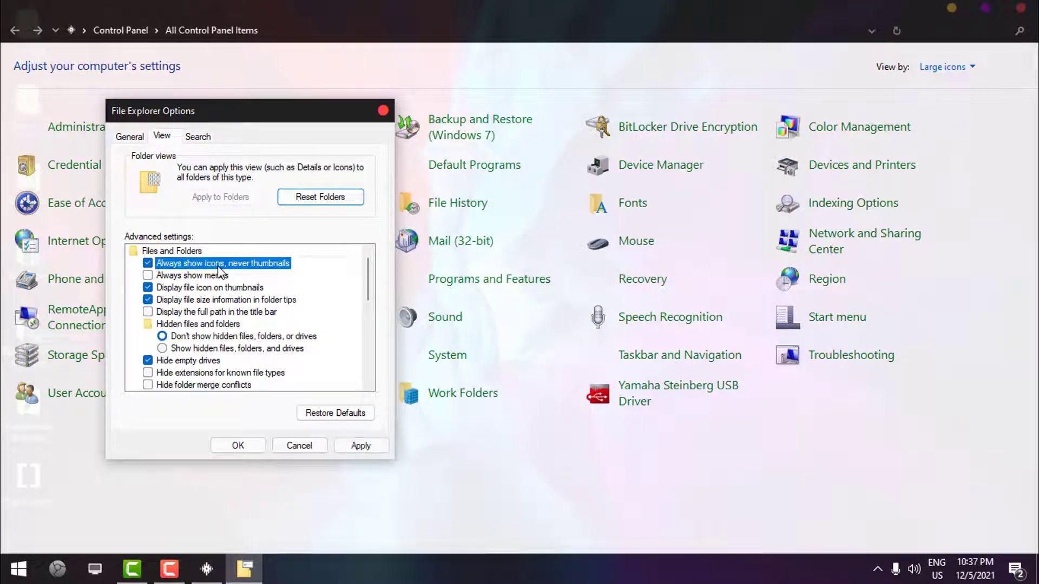
pyautogui.click(238, 447)
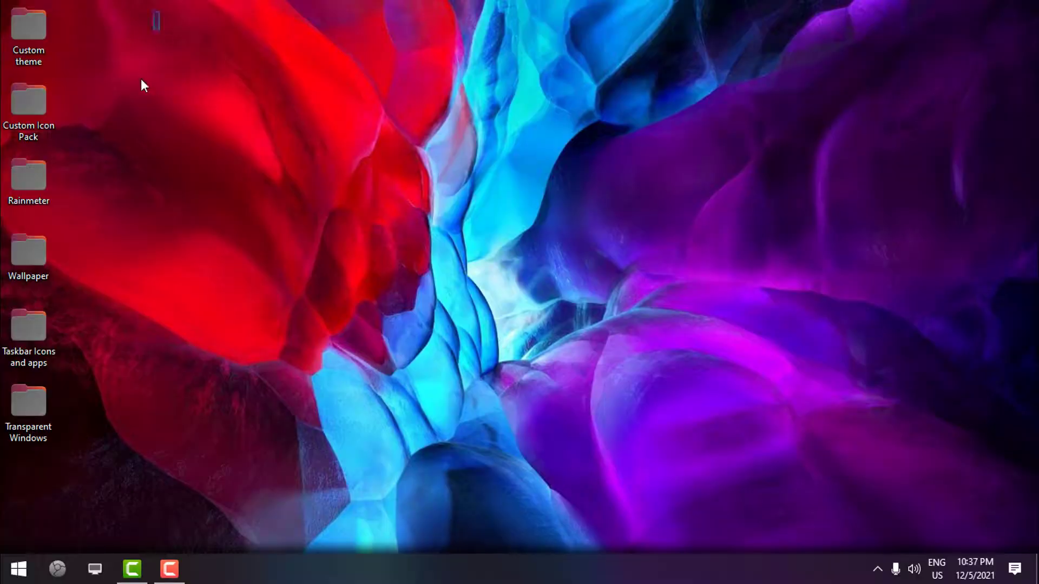
# Check the folder icons again on the desktop and in Program Files on Local Disk (C:).
pyautogui.moveTo(143, 83); pyautogui.dragTo(136, 448)
pyautogui.click(95, 569)
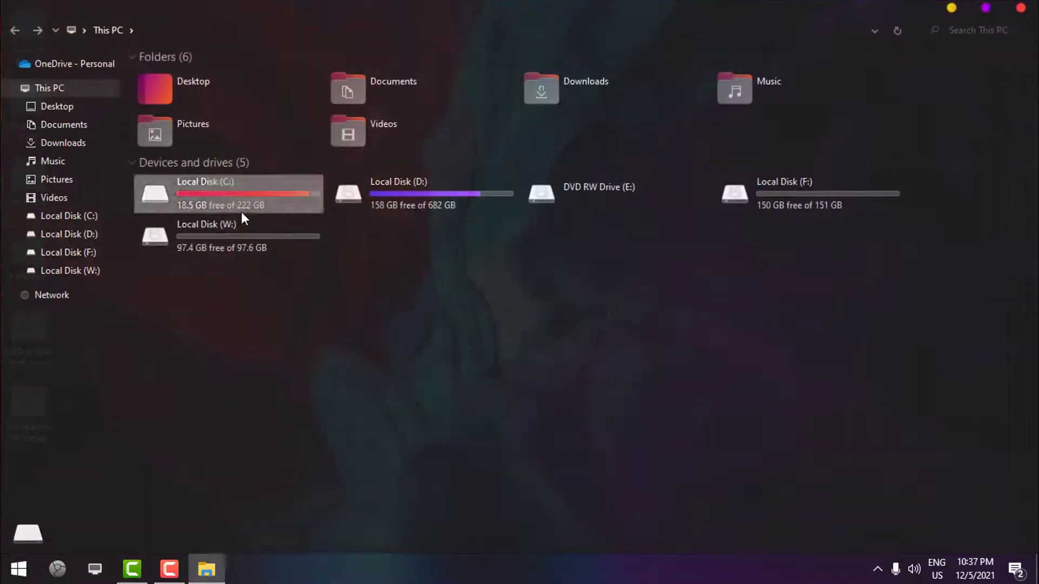
pyautogui.doubleClick(241, 214)
pyautogui.doubleClick(238, 106)
pyautogui.moveTo(210, 352); pyautogui.dragTo(820, 347)
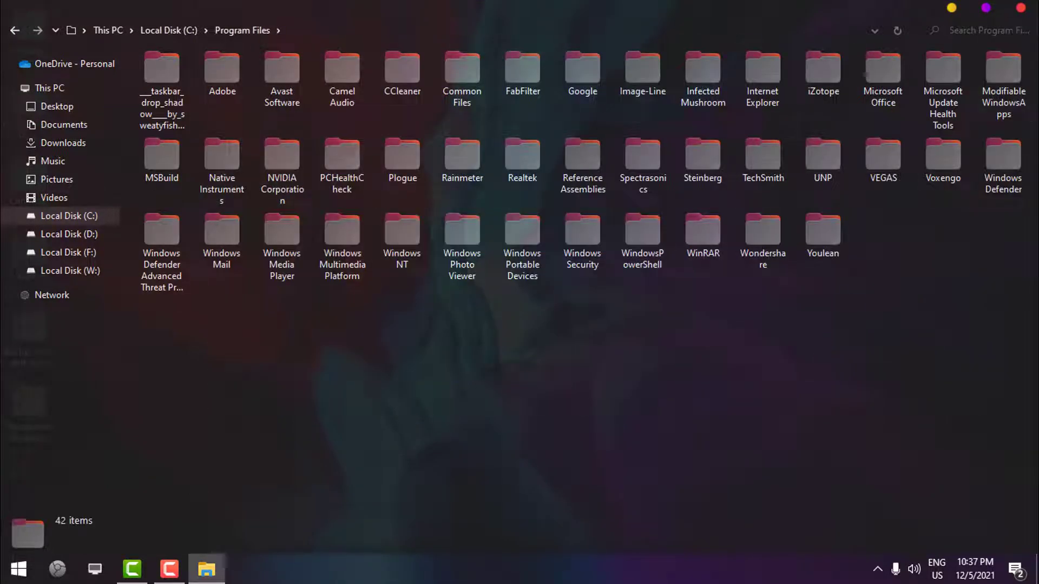
pyautogui.click(1020, 9)
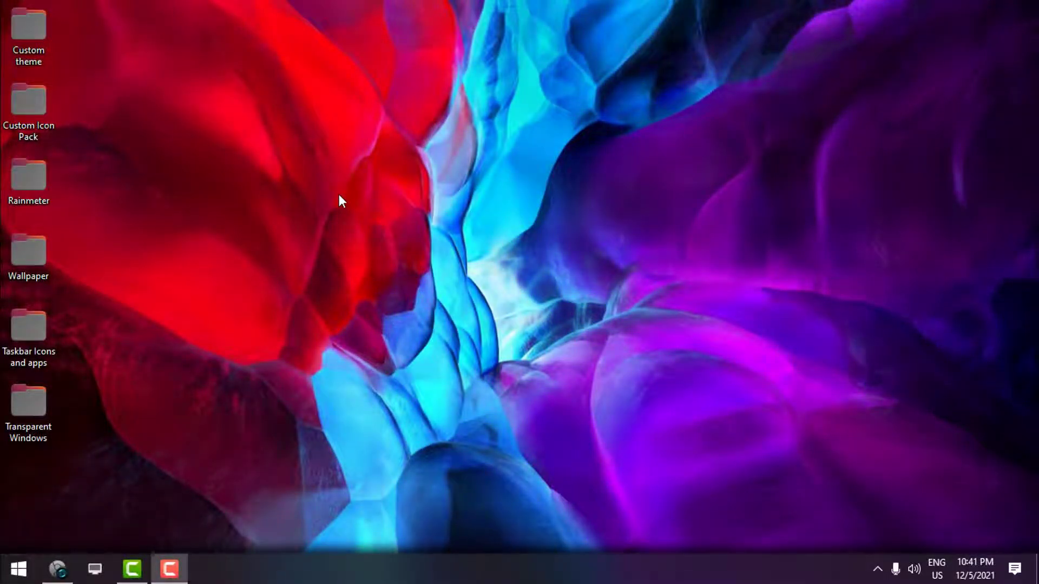
# Switch to the web browser and look over the rainmeter.net home page and its downloads section.
pyautogui.click(58, 567)
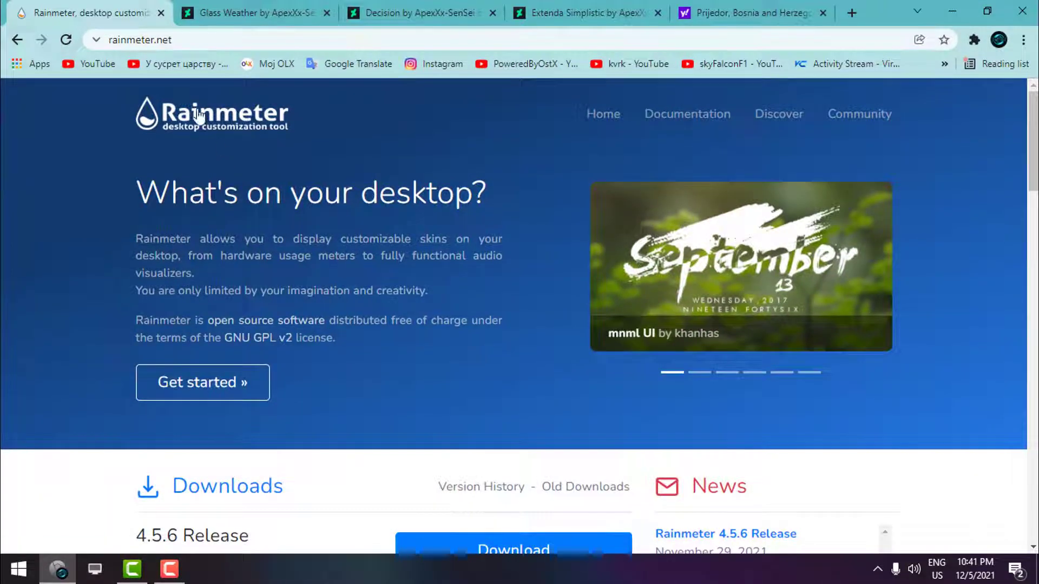
pyautogui.click(193, 40)
pyautogui.click(232, 40)
pyautogui.scroll(-1, 546, 428)
pyautogui.scroll(-2, 541, 422)
pyautogui.scroll(3, 404, 425)
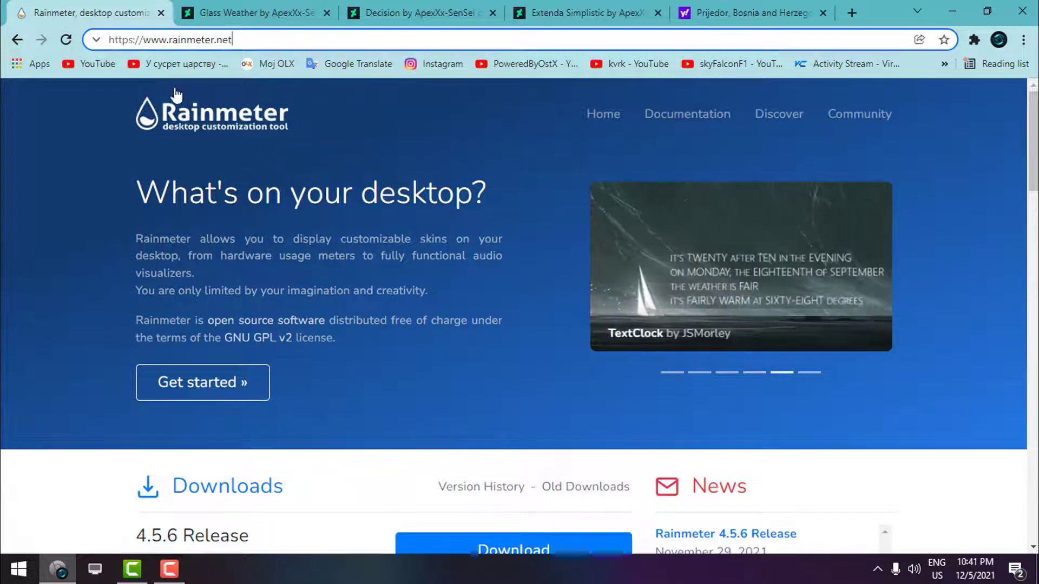
# Review the DeviantArt pages of the Glass Weather, Decision and Extenda Simplistic skins, then minimize the browser.
pyautogui.click(250, 12)
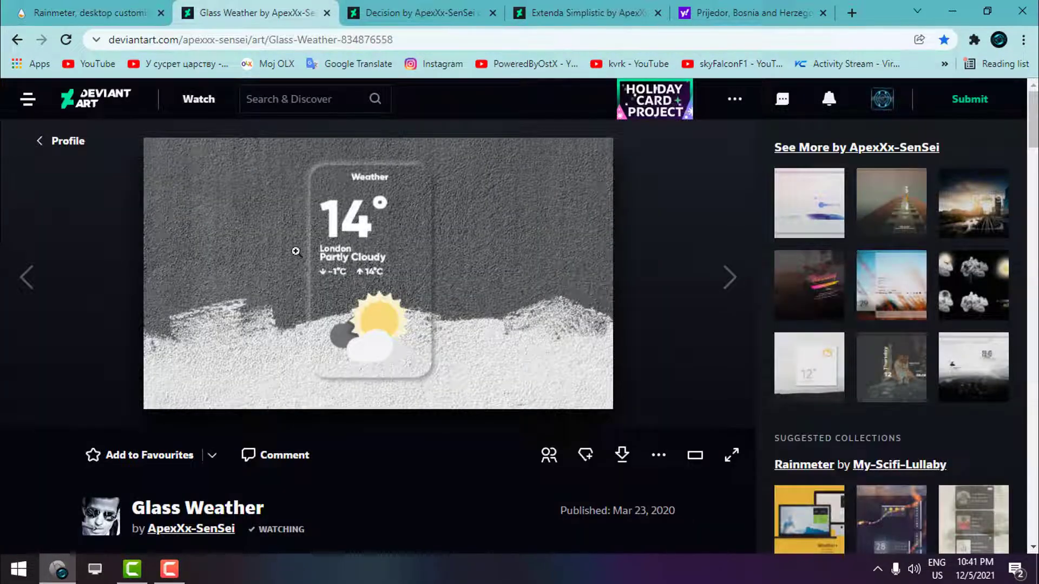
pyautogui.click(403, 11)
pyautogui.click(584, 11)
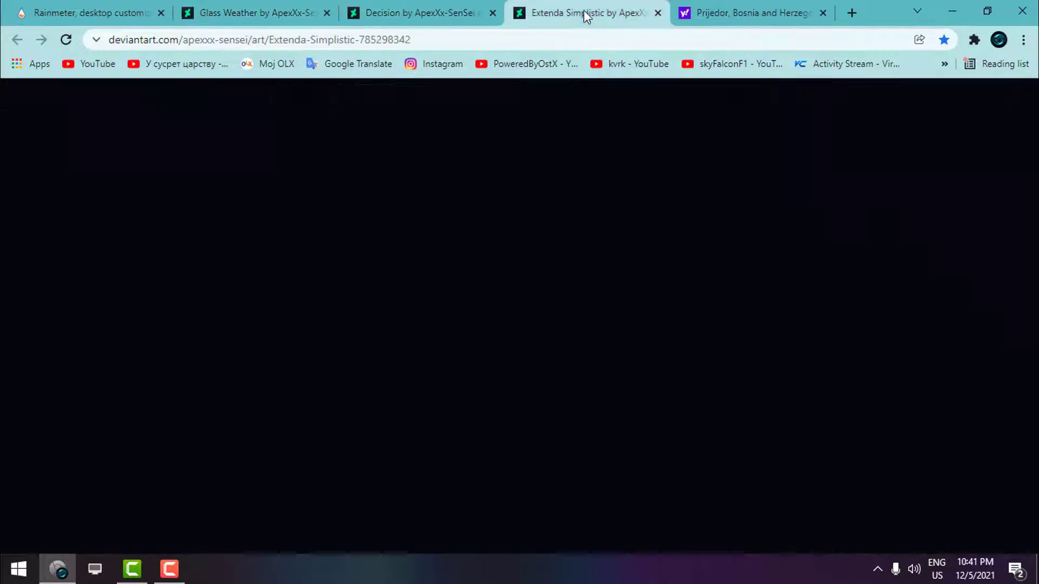
pyautogui.click(266, 17)
pyautogui.scroll(-2, 274, 390)
pyautogui.scroll(2, 285, 405)
pyautogui.scroll(-1, 412, 372)
pyautogui.click(422, 12)
pyautogui.click(585, 12)
pyautogui.scroll(-1, 417, 296)
pyautogui.scroll(1, 417, 295)
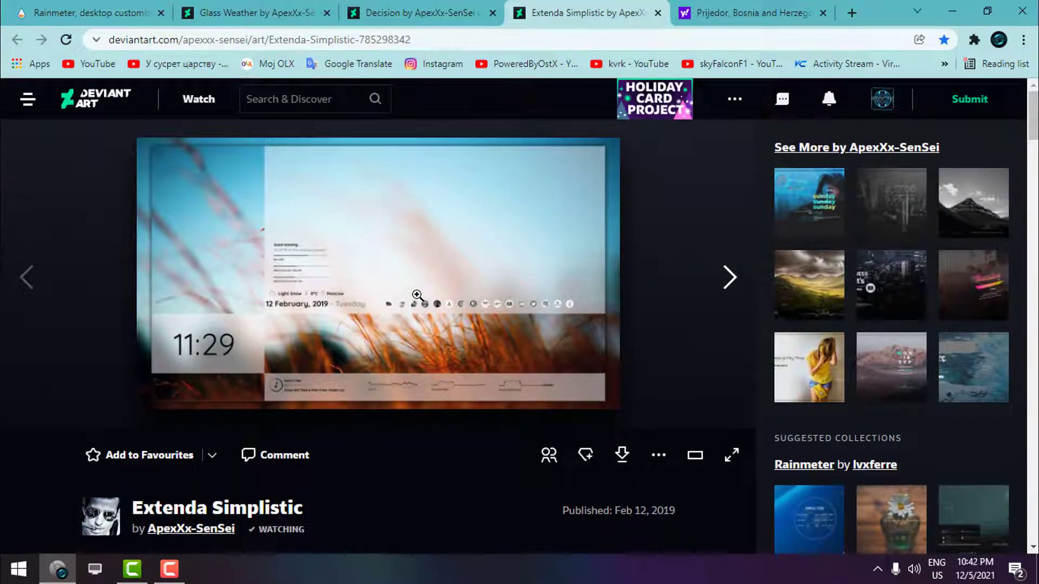
pyautogui.click(417, 15)
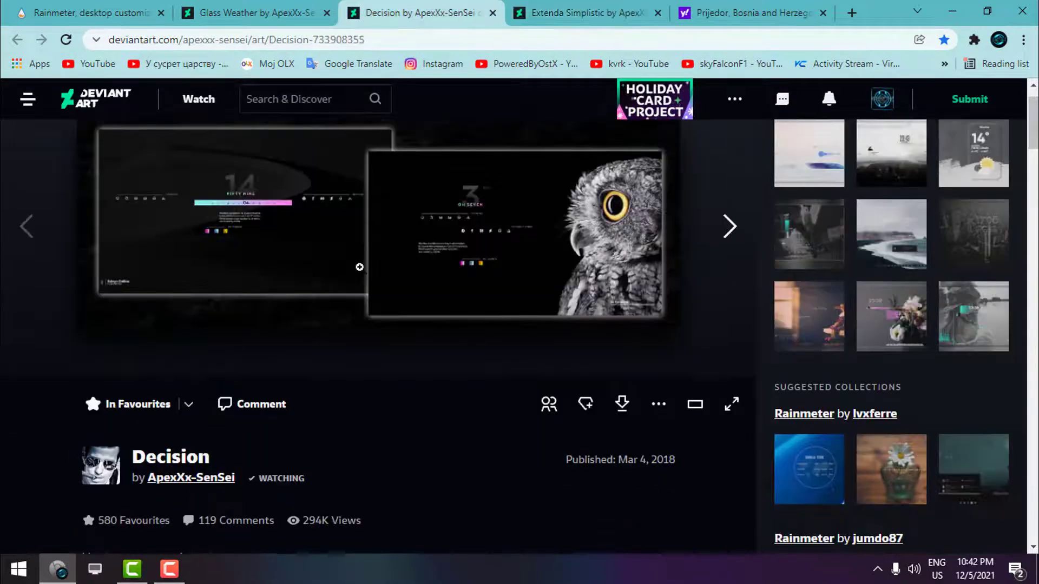
pyautogui.click(585, 12)
pyautogui.scroll(-3, 628, 443)
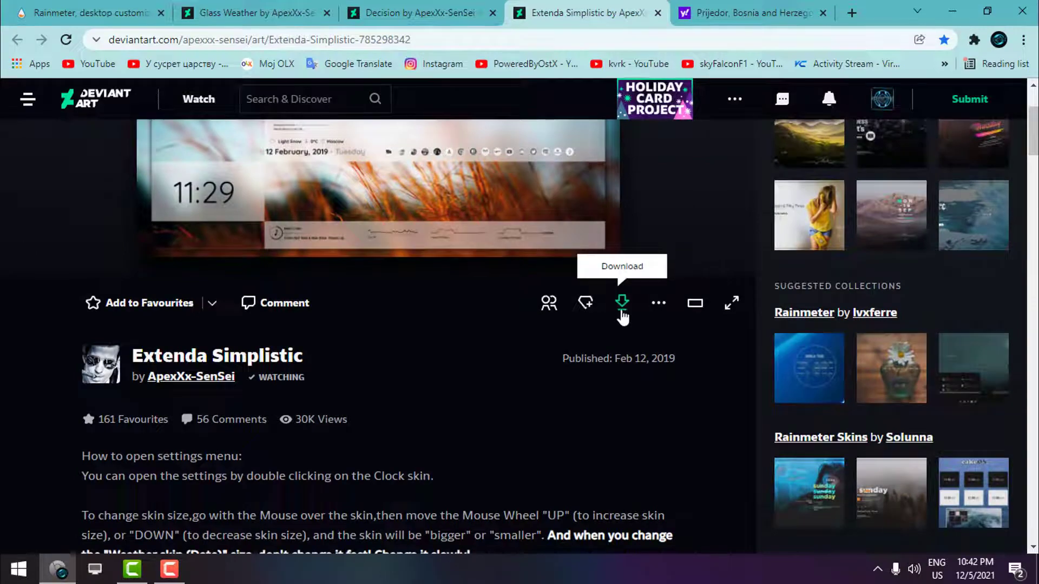
pyautogui.scroll(3, 637, 406)
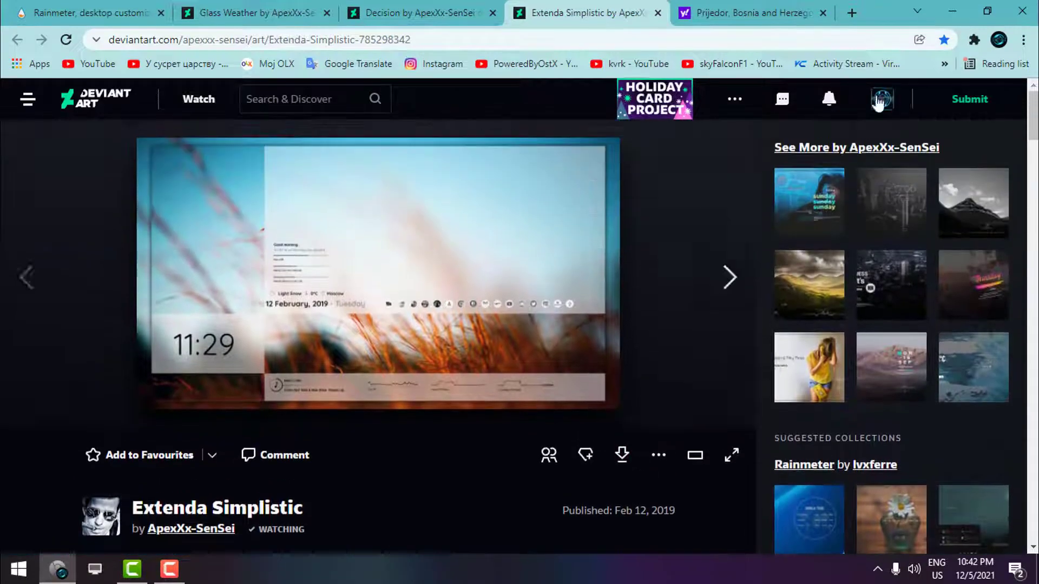
pyautogui.click(952, 12)
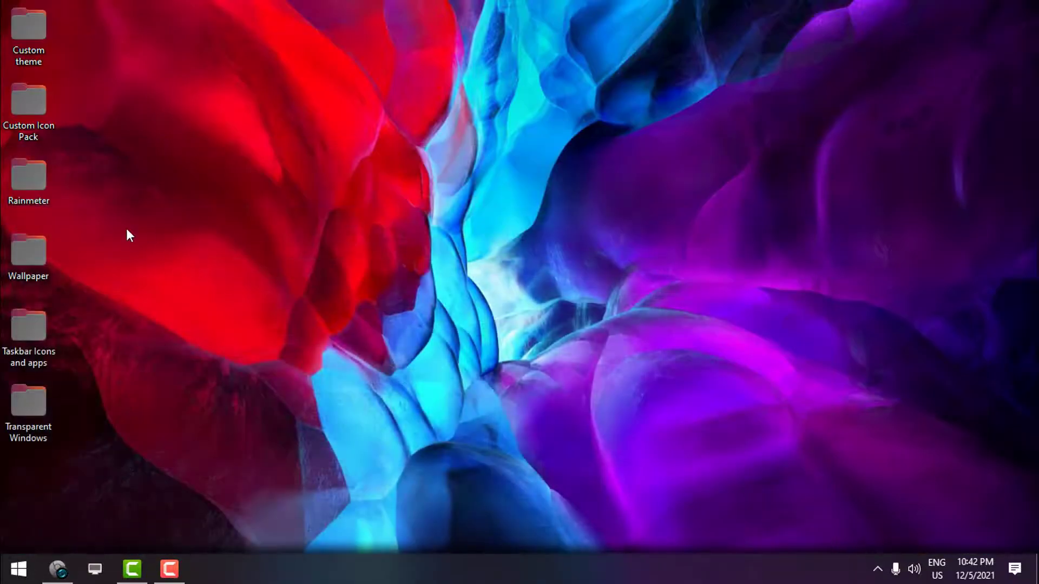
# Open the Decision skin's installer from the desktop's Rainmeter folder, then cancel it and close the folder.
pyautogui.doubleClick(43, 187)
pyautogui.moveTo(537, 250); pyautogui.dragTo(489, 190)
pyautogui.doubleClick(490, 186)
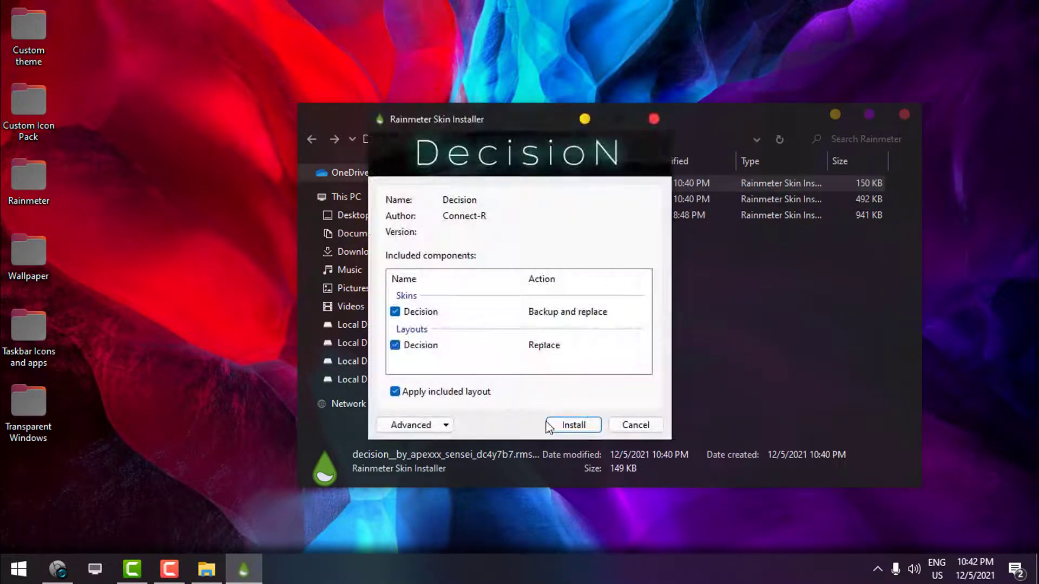
pyautogui.click(635, 425)
pyautogui.click(905, 116)
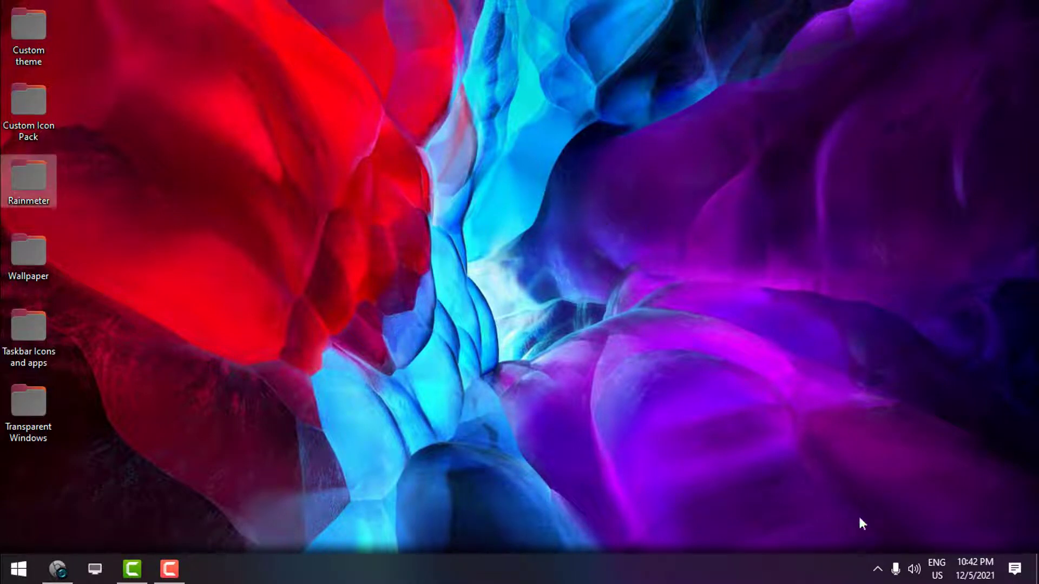
# Open the Manage Rainmeter window from the running Rainmeter program.
pyautogui.click(877, 571)
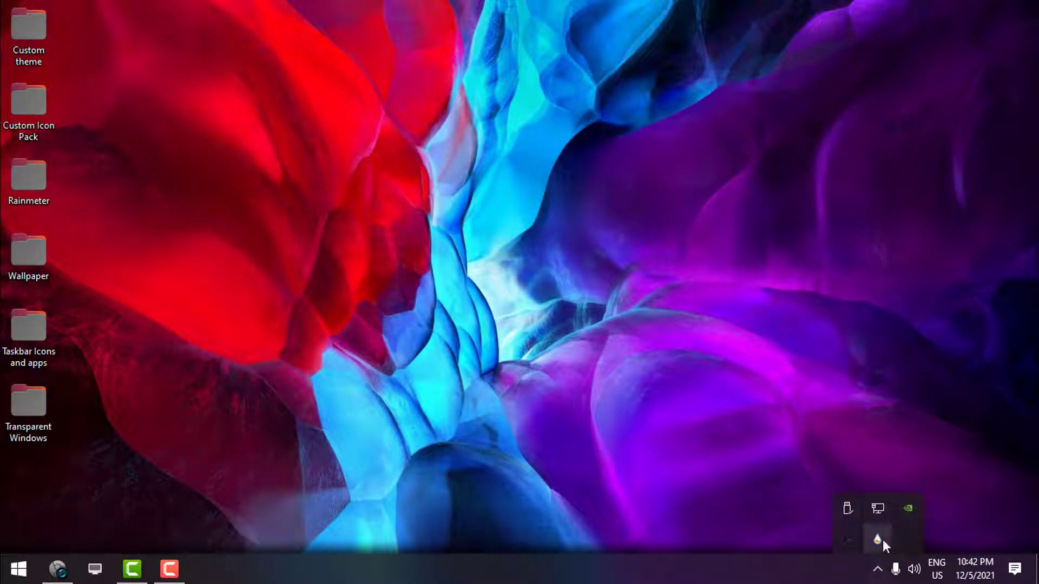
pyautogui.rightClick(882, 540)
pyautogui.click(941, 331)
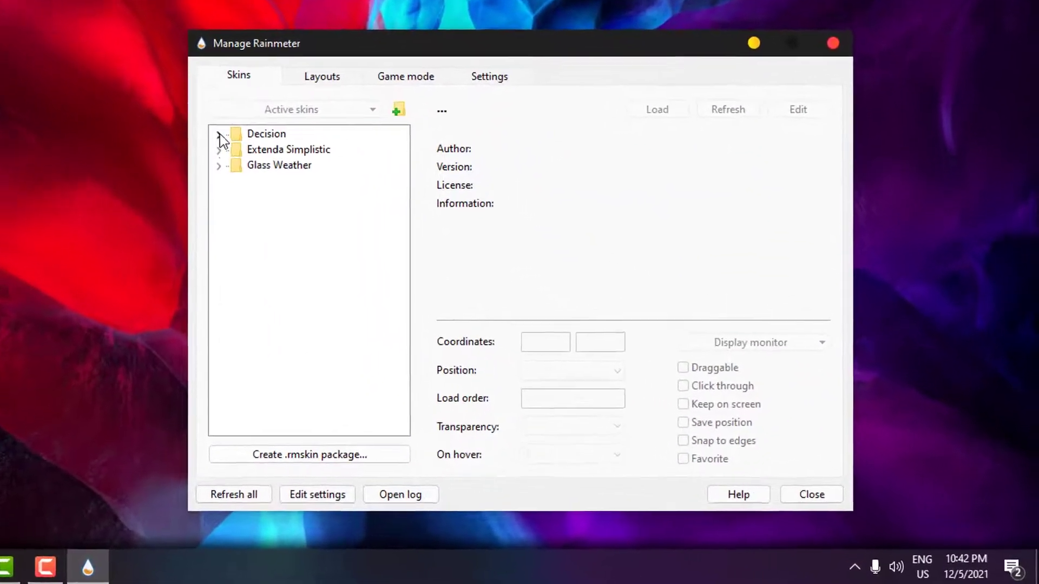
# Load the Date.ini skin from the Date folder of Decision and collapse the Decision group.
pyautogui.click(320, 178)
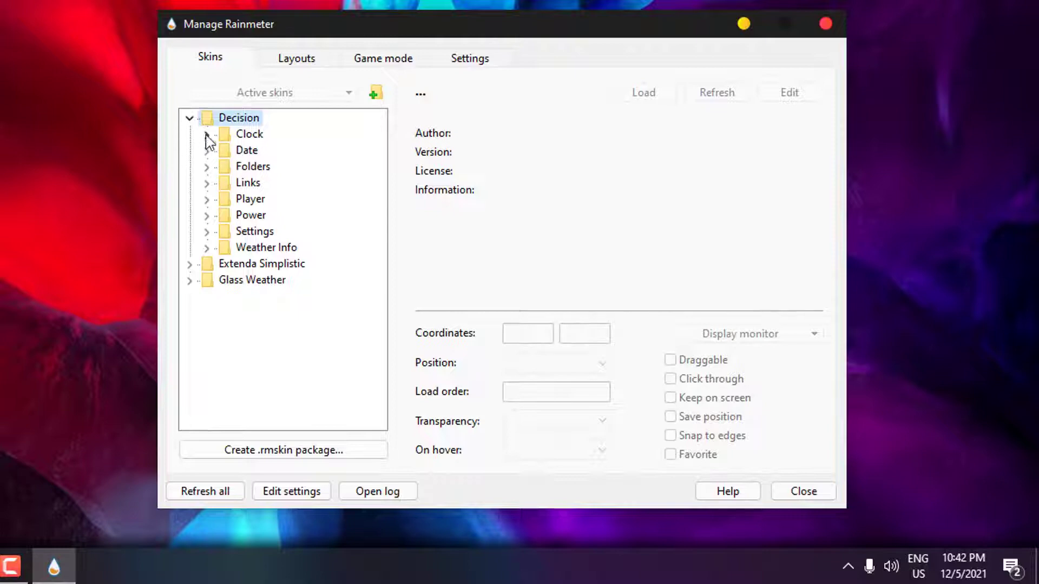
pyautogui.click(206, 135)
pyautogui.click(238, 167)
pyautogui.click(242, 167)
pyautogui.rightClick(269, 172)
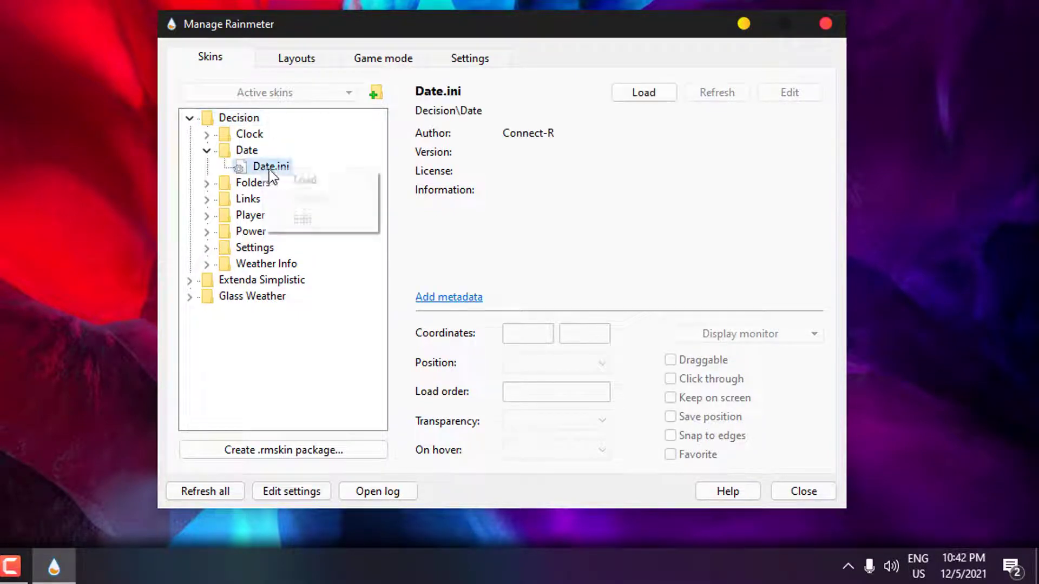
pyautogui.click(300, 180)
pyautogui.click(206, 150)
pyautogui.click(190, 118)
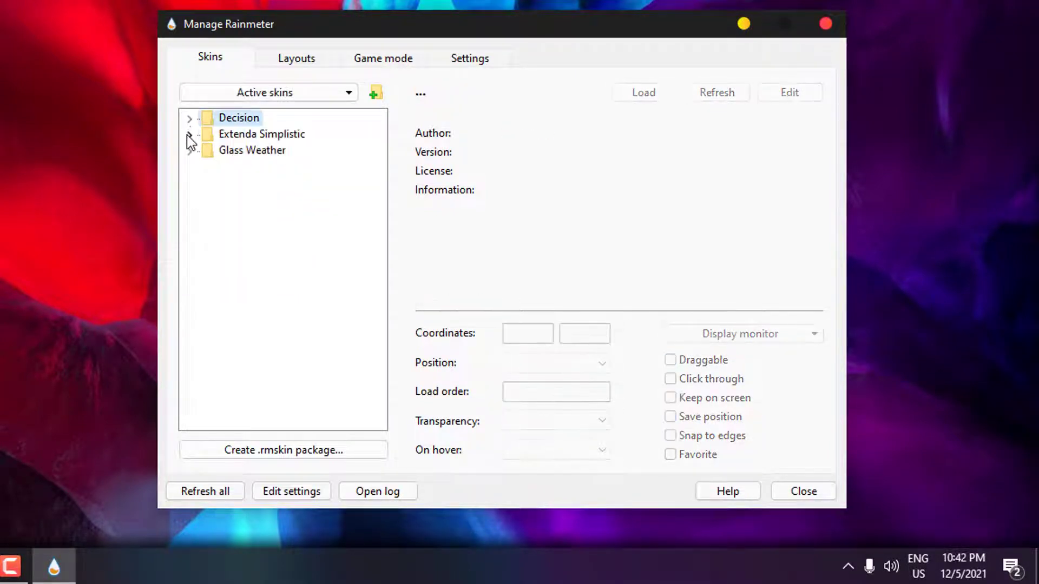
# Load the Clock.ini skin from the Clock folder of Extenda Simplistic.
pyautogui.click(189, 135)
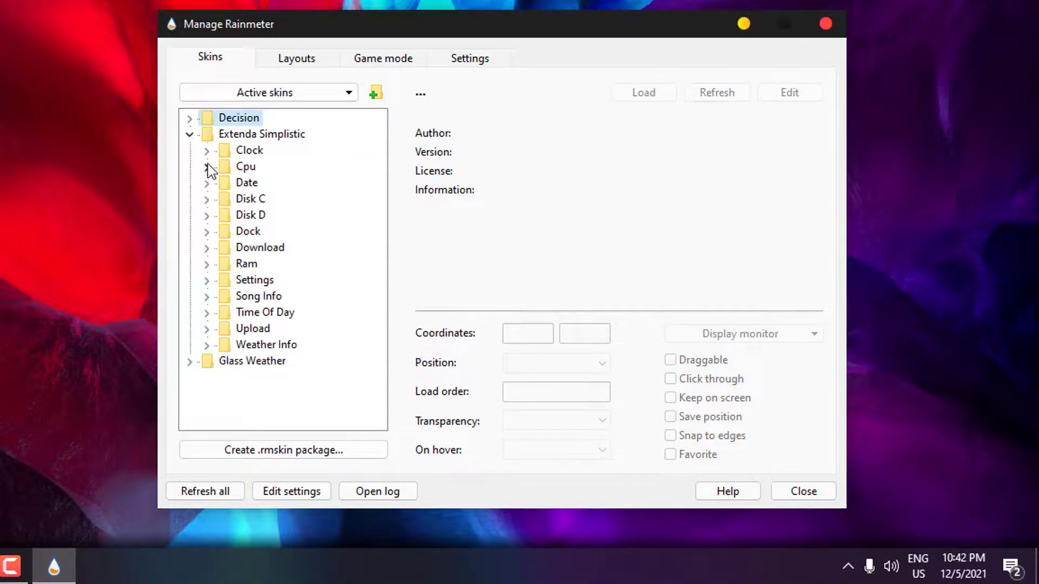
pyautogui.click(206, 151)
pyautogui.rightClick(260, 171)
pyautogui.click(302, 184)
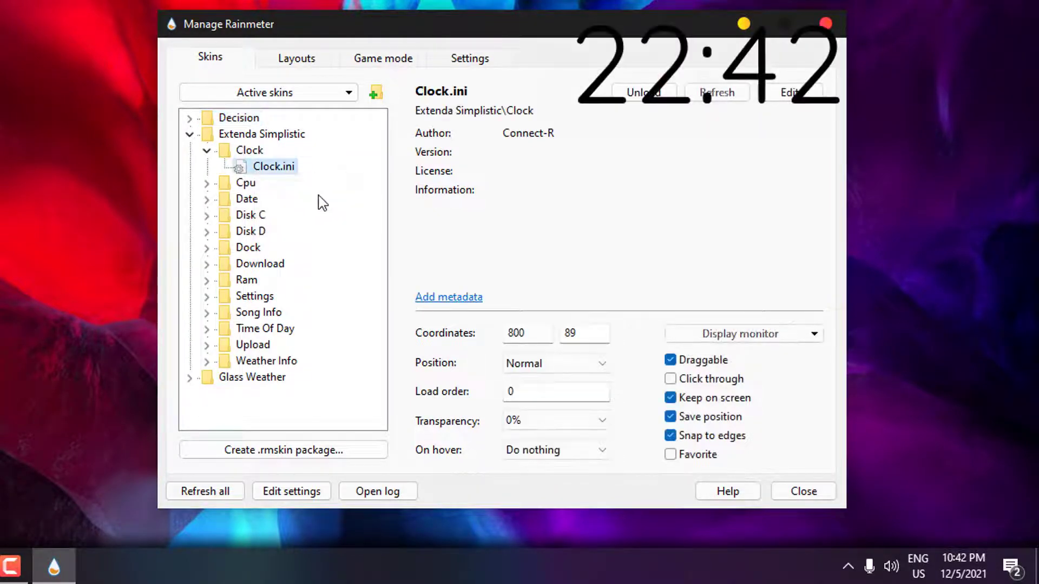
# Load the Dock.ini and Time Of Day.ini skins of Extenda Simplistic and collapse its group.
pyautogui.click(207, 247)
pyautogui.click(260, 264)
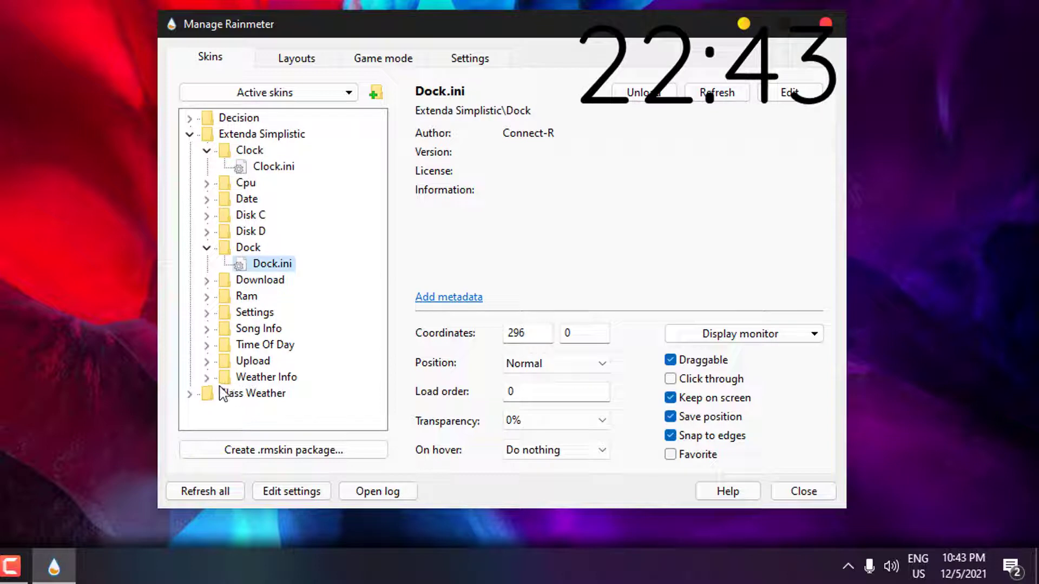
pyautogui.click(206, 346)
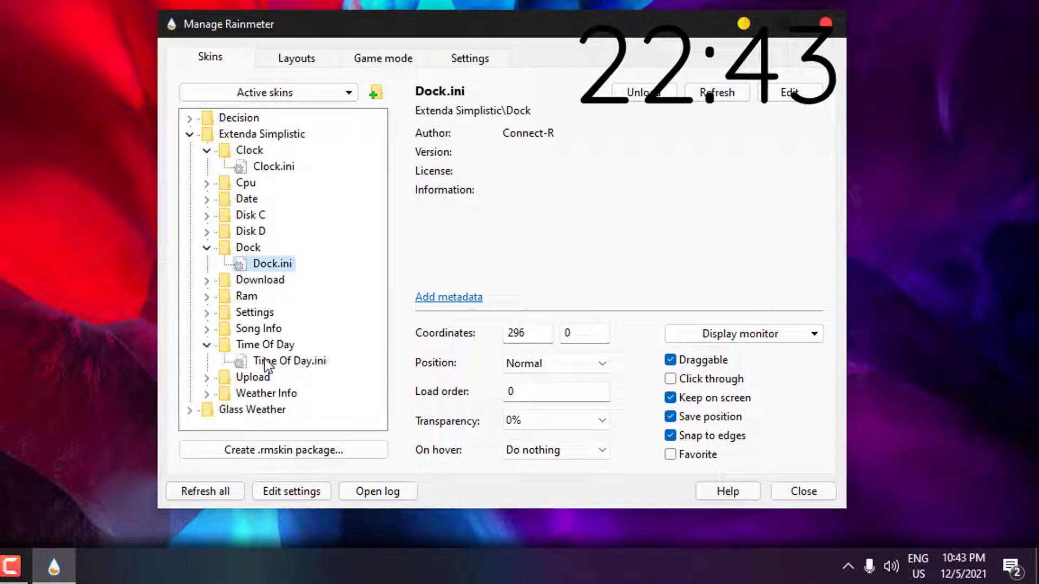
pyautogui.rightClick(269, 361)
pyautogui.click(306, 371)
pyautogui.click(189, 134)
# Load the Weather Forecast.ini skin of Glass Weather, collapse its group and expand Extenda Simplistic.
pyautogui.click(189, 151)
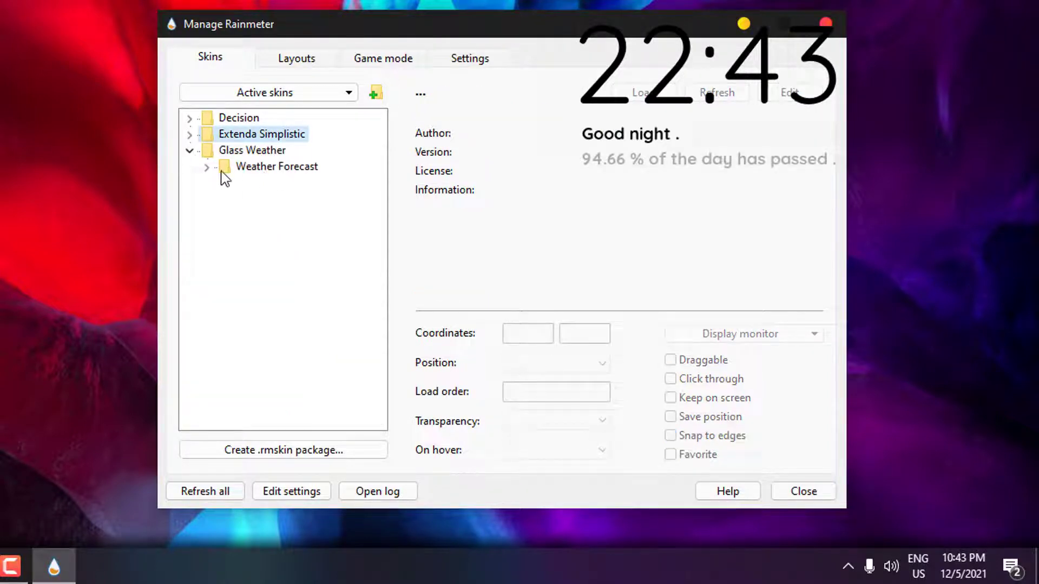
pyautogui.click(207, 167)
pyautogui.rightClick(306, 183)
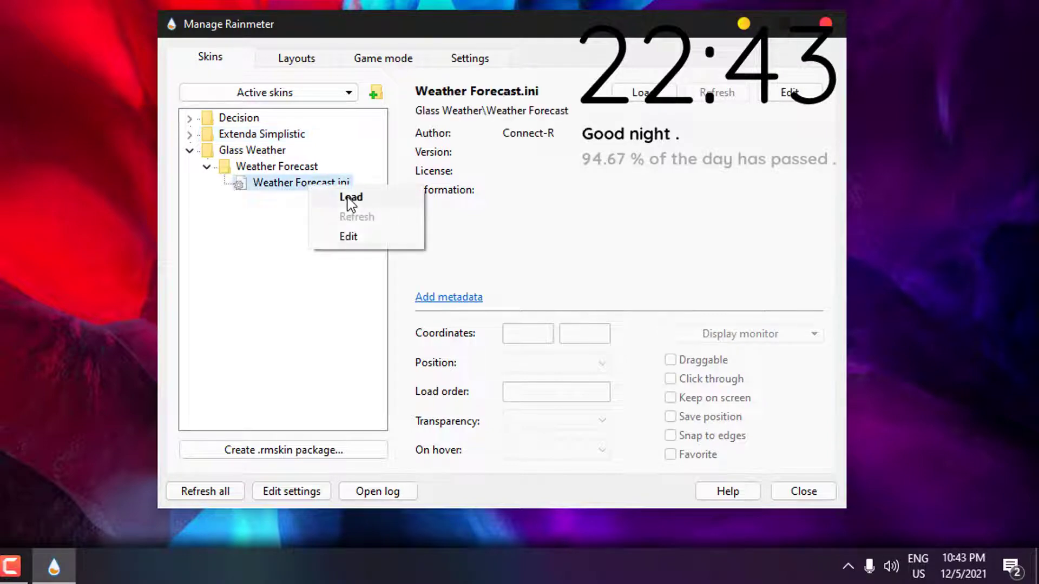
pyautogui.click(348, 198)
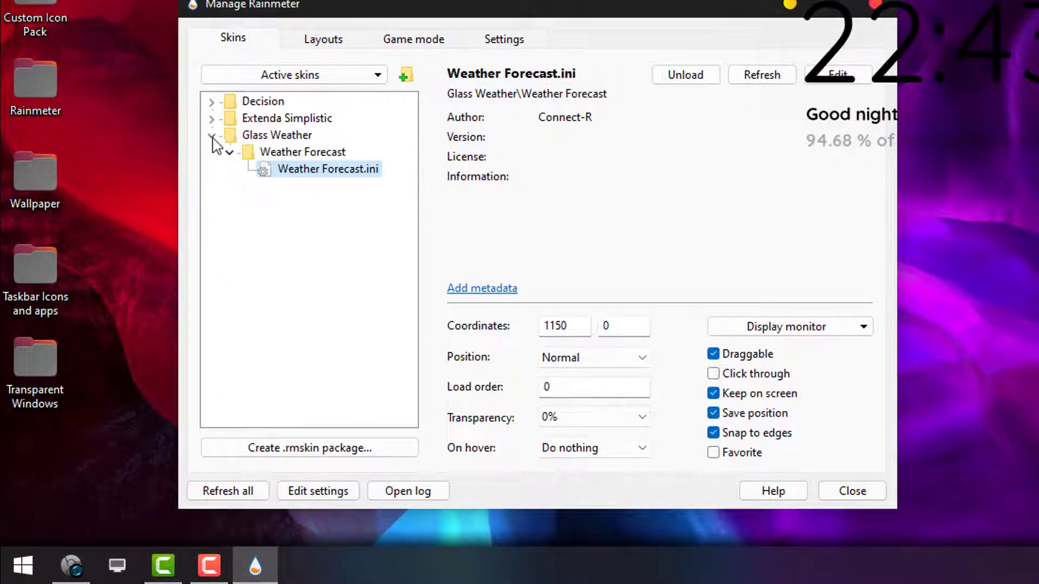
pyautogui.click(212, 135)
pyautogui.click(212, 118)
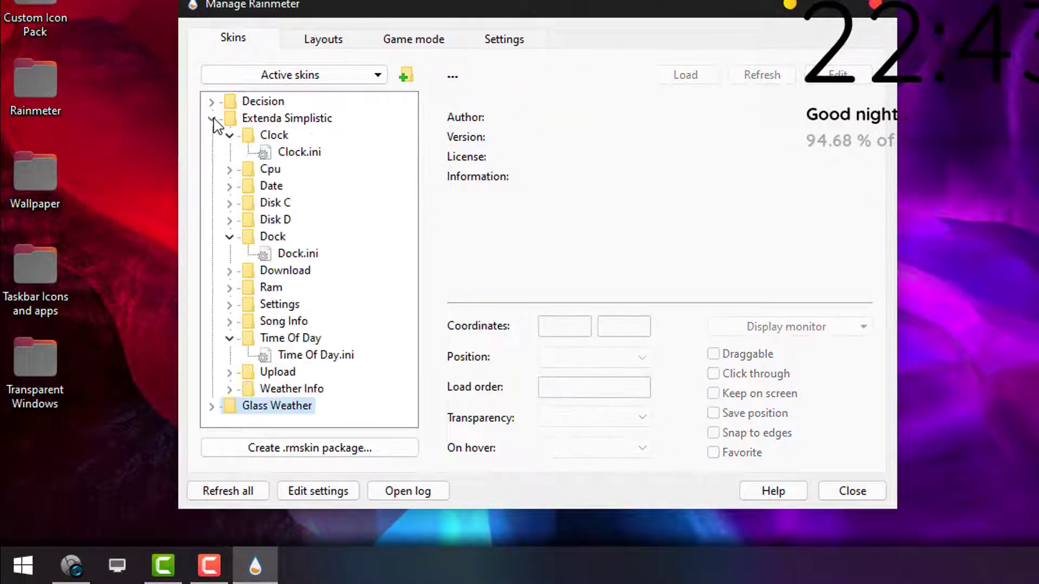
# Collapse the Clock and Dock folders, close Manage Rainmeter and nudge the clock skin slightly up and to the left.
pyautogui.click(230, 135)
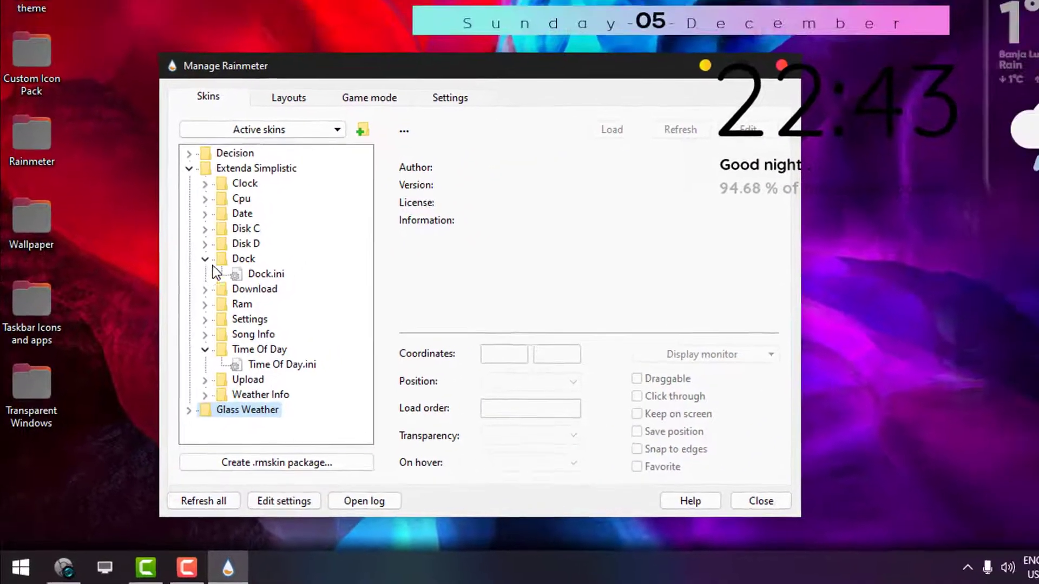
pyautogui.click(205, 259)
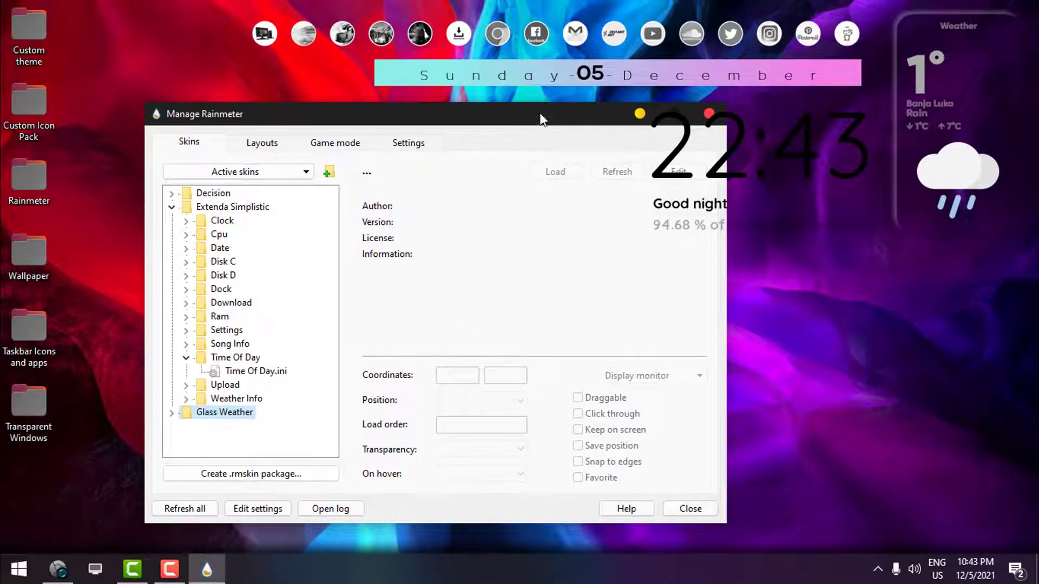
pyautogui.moveTo(540, 114); pyautogui.dragTo(355, 201)
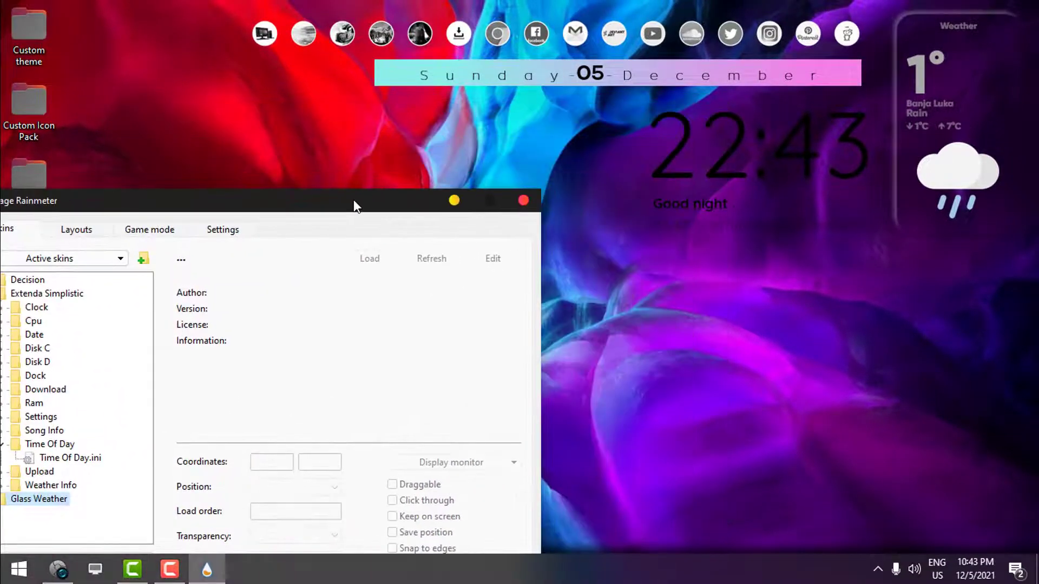
pyautogui.click(523, 201)
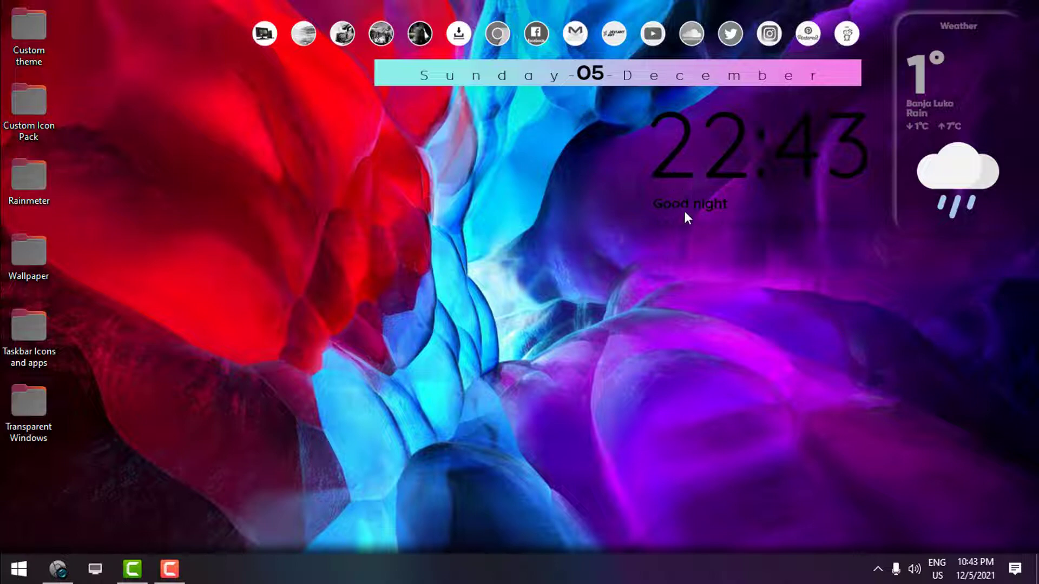
pyautogui.moveTo(641, 216)
pyautogui.mouseDown()
pyautogui.moveTo(790, 267)
pyautogui.moveTo(626, 197)
pyautogui.moveTo(636, 212)
pyautogui.mouseUp()
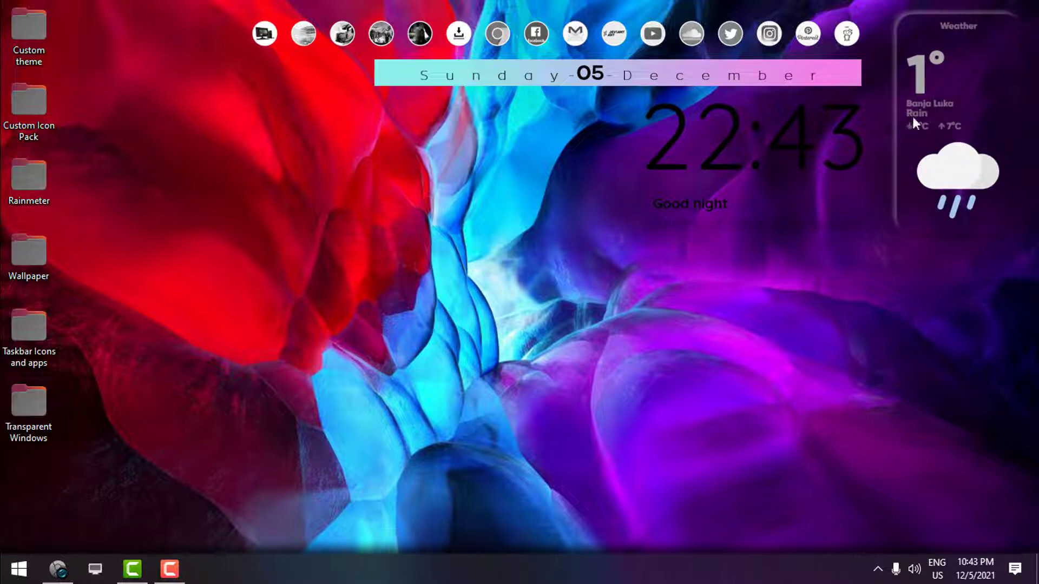
# Open the Glass Weather forecast skin's Weather Forecast.ini for editing and select the Url address under [MeasureWeather].
pyautogui.rightClick(930, 105)
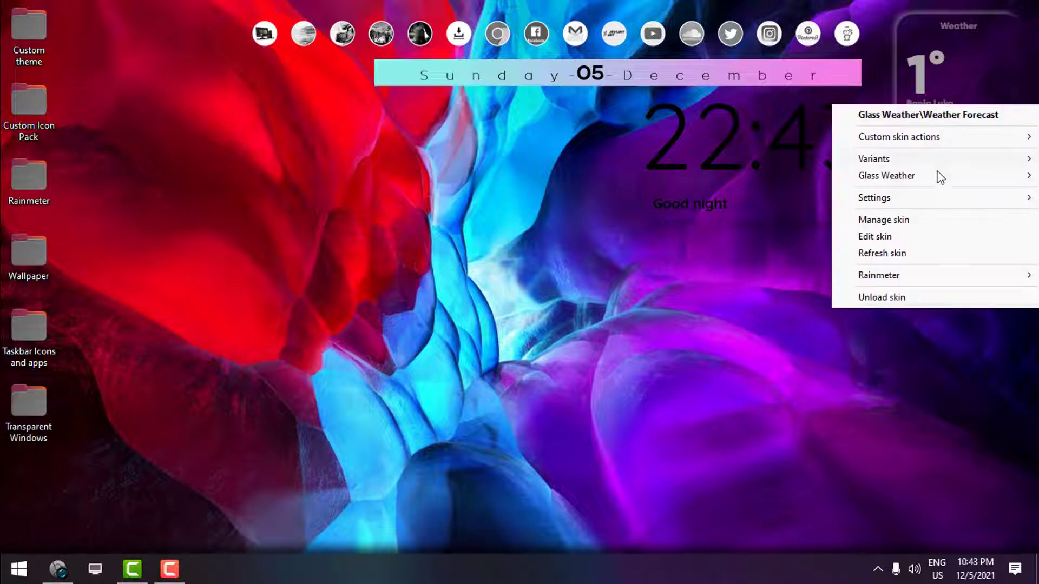
pyautogui.click(884, 237)
pyautogui.scroll(-8, 468, 285)
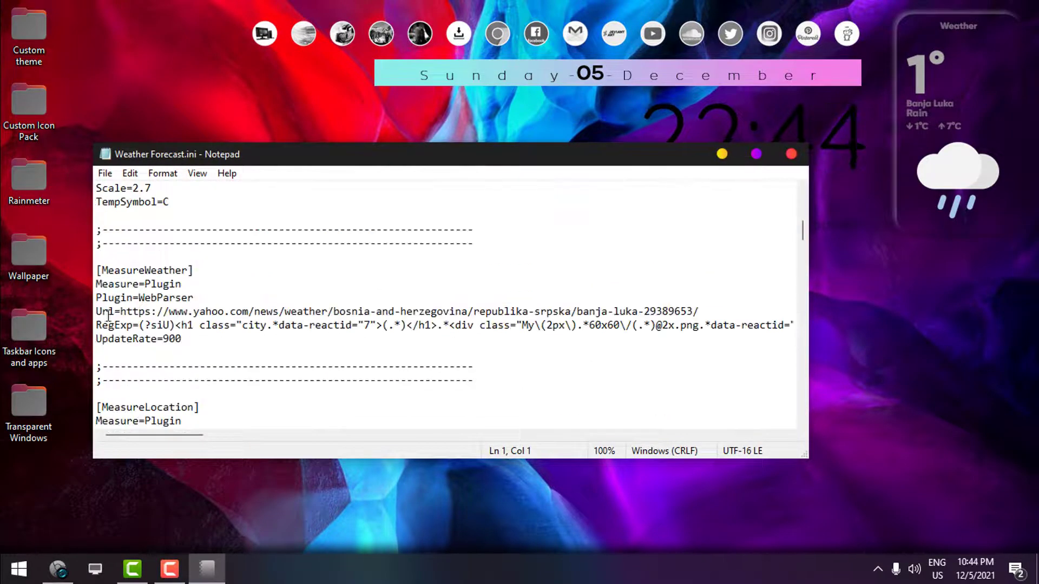
pyautogui.moveTo(122, 313); pyautogui.dragTo(716, 310)
pyautogui.click(715, 310)
# Switch to the Yahoo weather page in the browser and change its location to Banja Luka, Republika Srpska, BA.
pyautogui.click(976, 136)
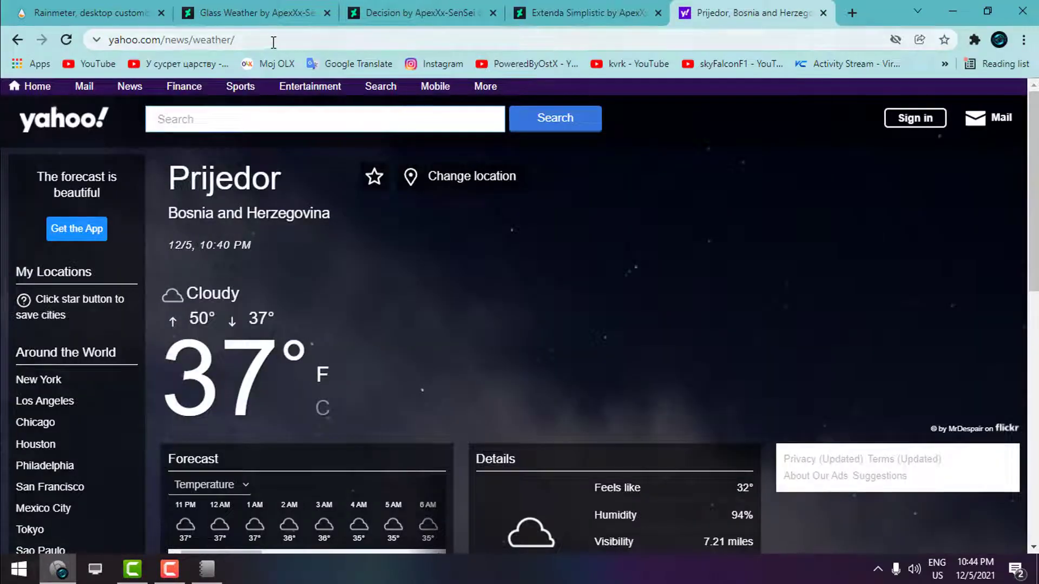
pyautogui.click(273, 42)
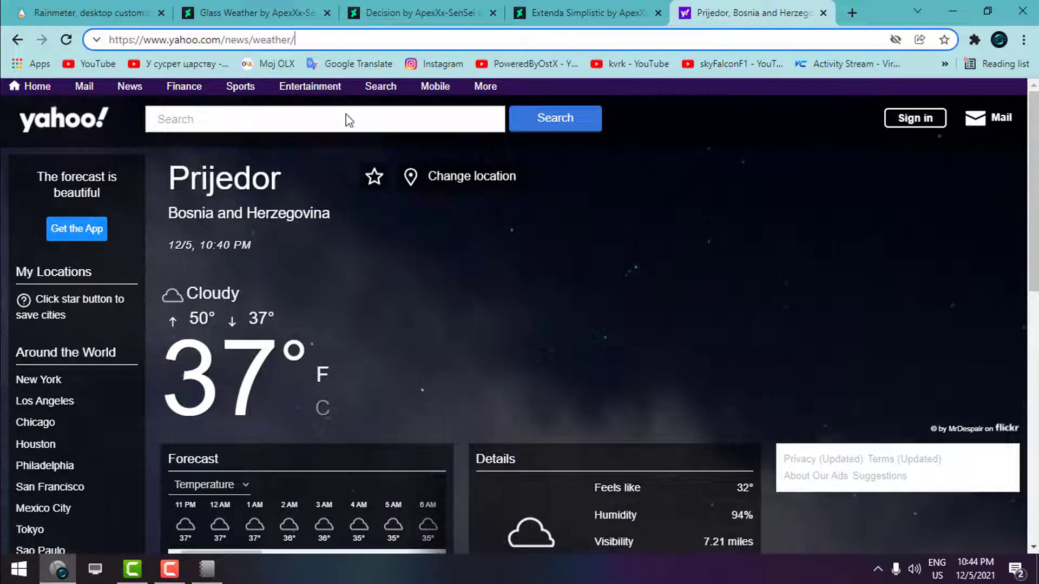
pyautogui.scroll(-2, 385, 292)
pyautogui.scroll(2, 499, 214)
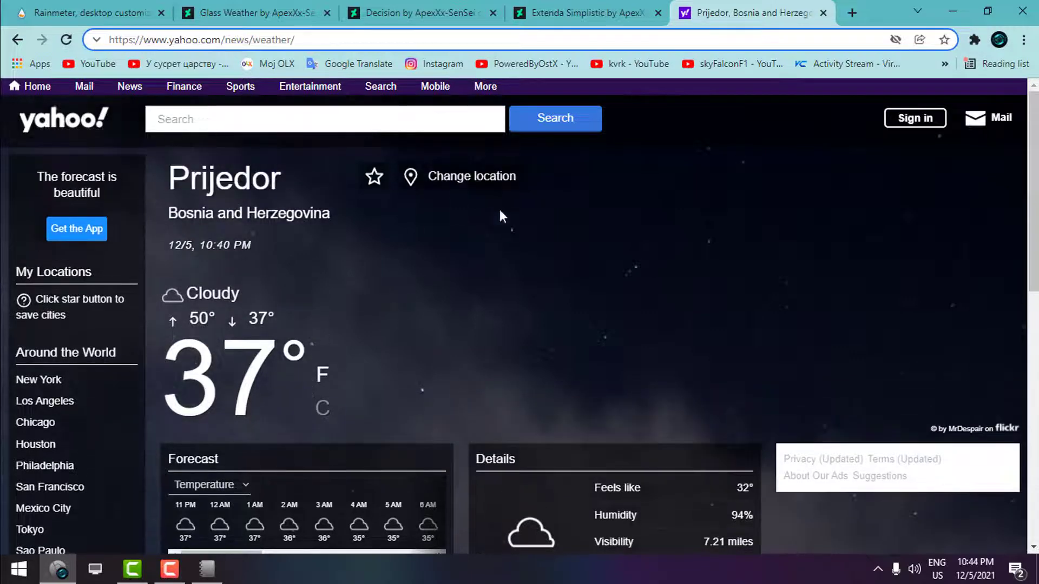
pyautogui.click(443, 179)
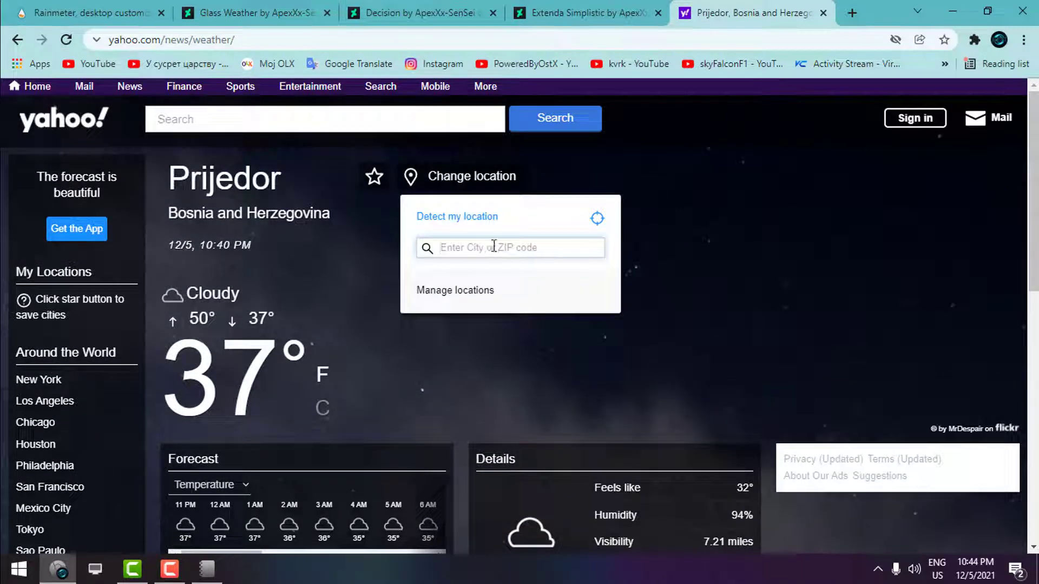
pyautogui.write('banja luka')
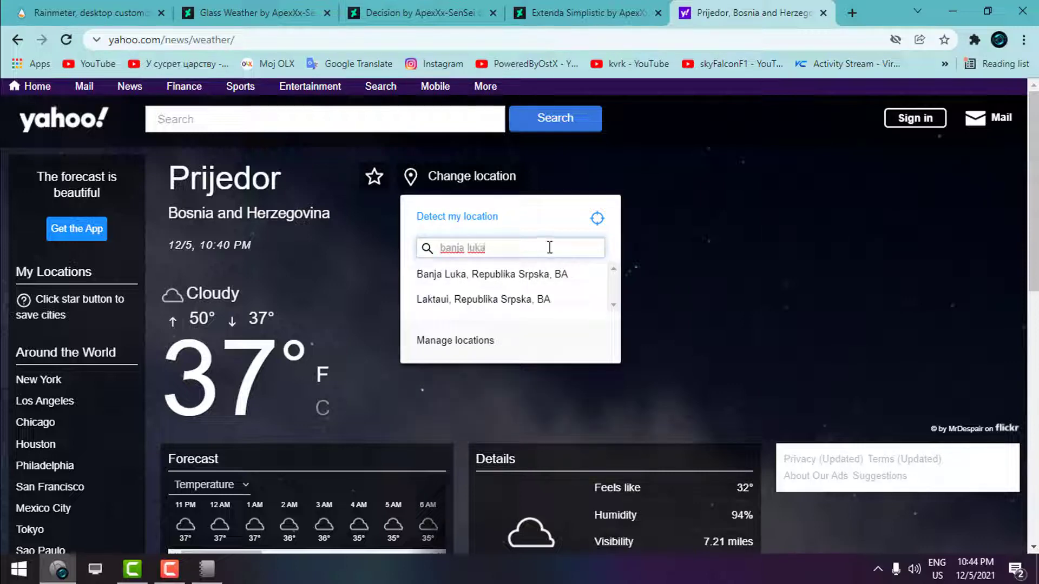
pyautogui.click(492, 273)
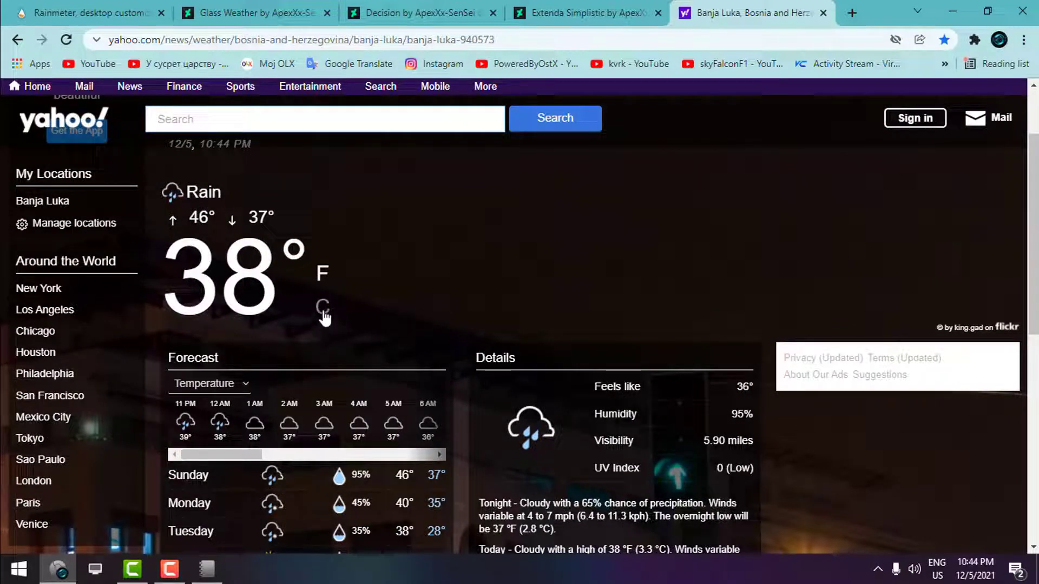
# Show the Banja Luka temperature in Celsius, copy the forecast page's web address and minimize the browser.
pyautogui.click(323, 310)
pyautogui.rightClick(352, 41)
pyautogui.click(408, 154)
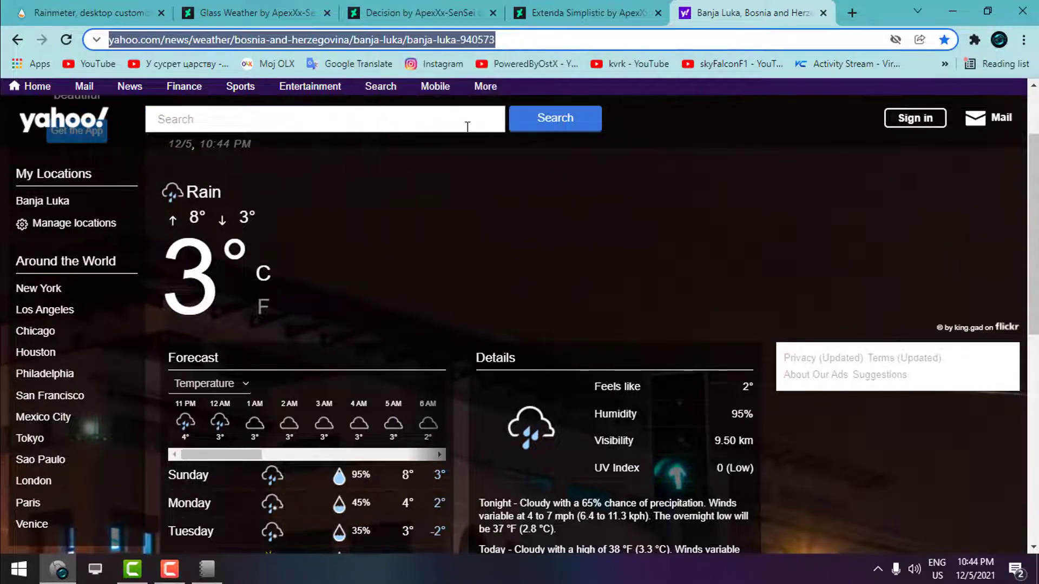
pyautogui.click(959, 14)
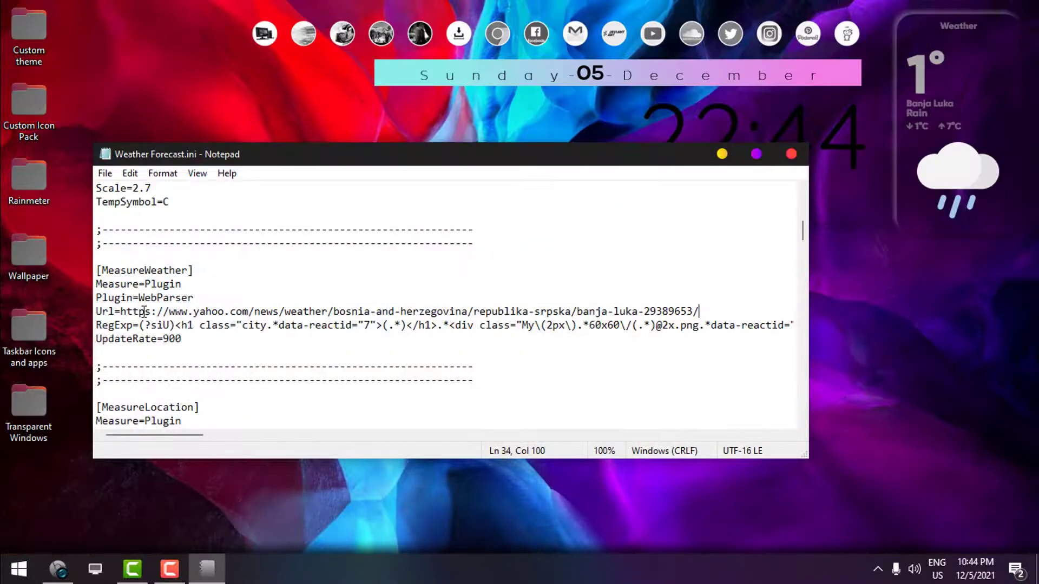
# Select the Yahoo address on the Url line of [MeasureWeather] in Weather Forecast.ini and close the file.
pyautogui.moveTo(121, 311); pyautogui.dragTo(700, 312)
pyautogui.rightClick(715, 312)
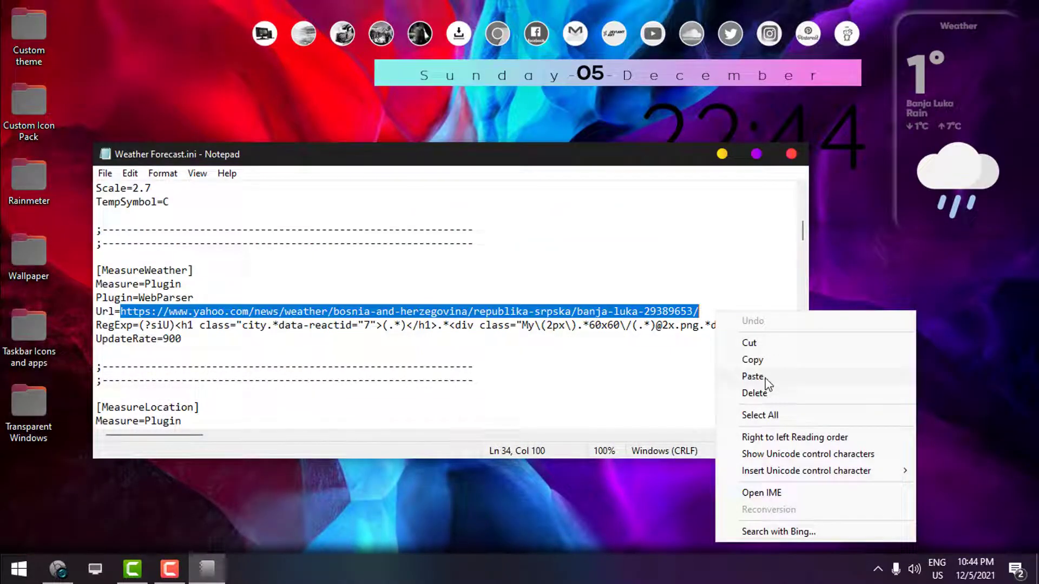
pyautogui.click(792, 155)
# Refresh the Glass Weather forecast skin on the desktop.
pyautogui.rightClick(926, 154)
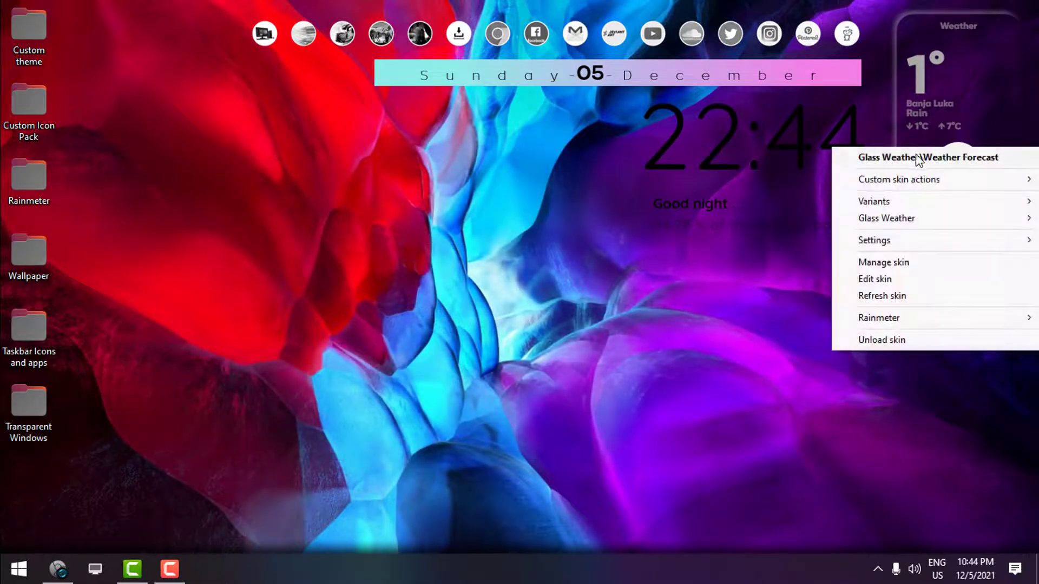
pyautogui.click(869, 295)
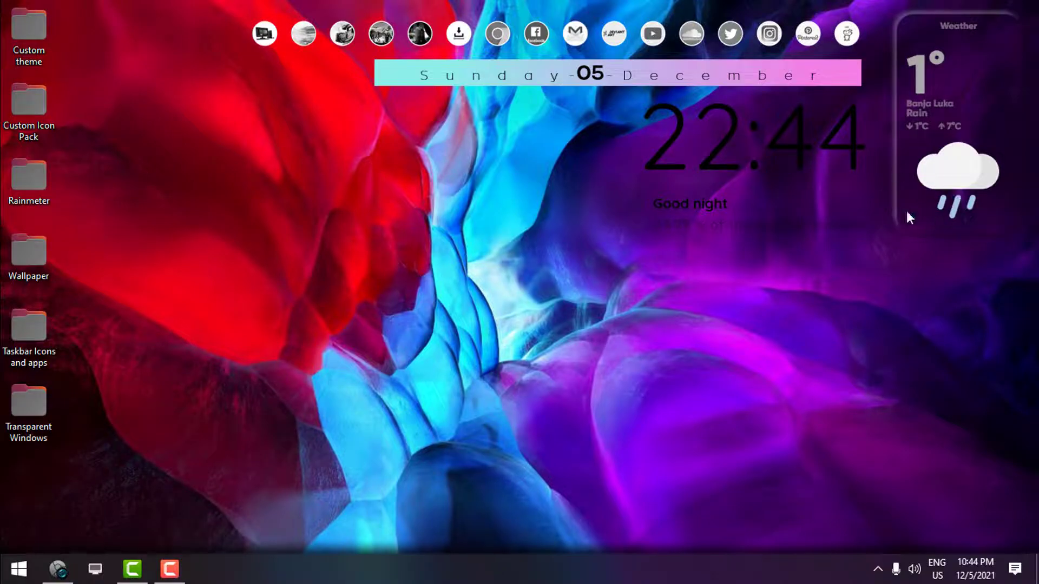
pyautogui.click(914, 212)
pyautogui.click(1022, 10)
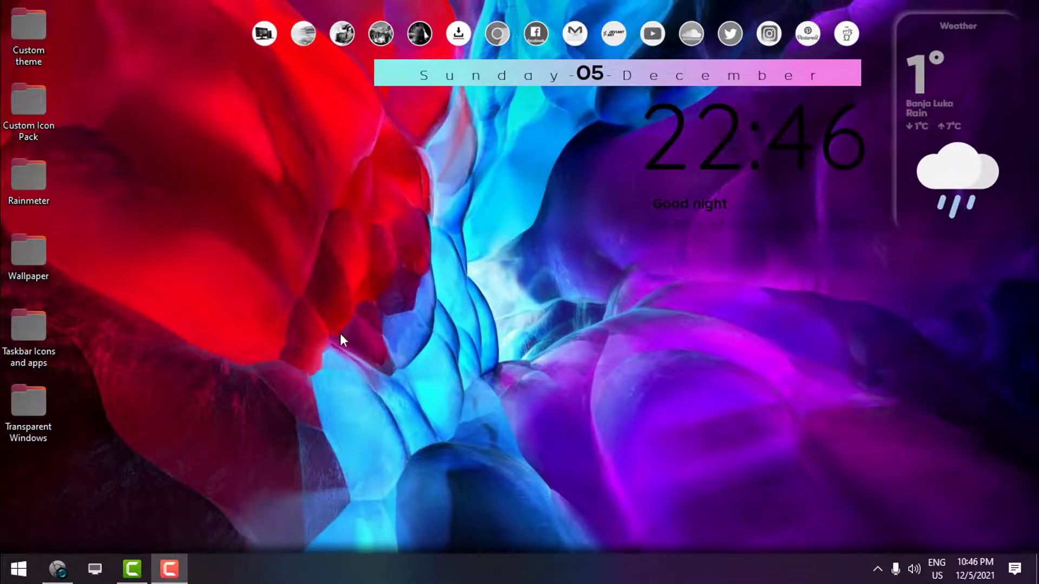
# Open the Dreams [3440x1440] wallpaper from its Reddit post as a full-size image in a new tab, then minimize the browser.
pyautogui.click(57, 568)
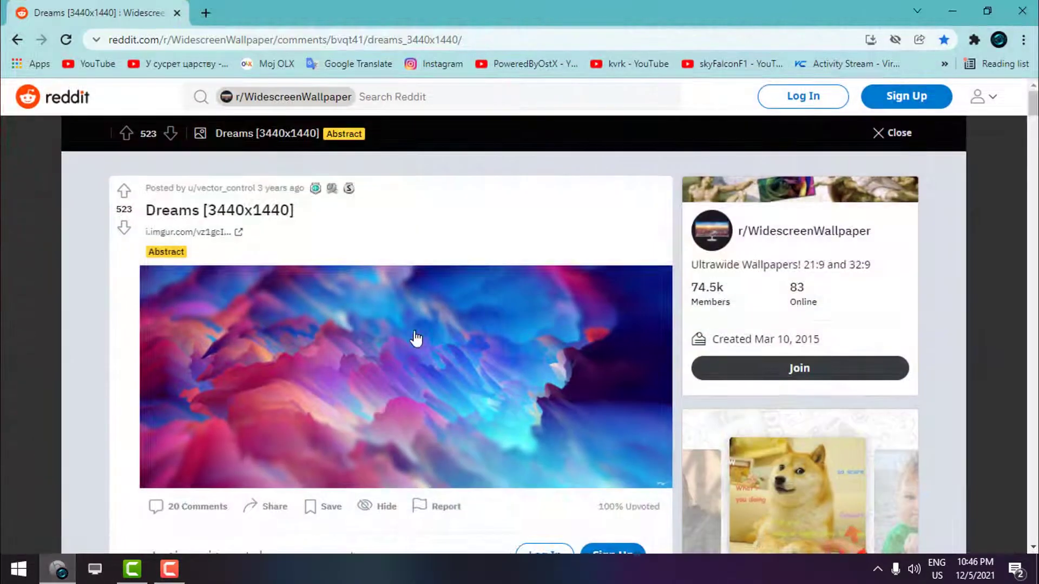
pyautogui.scroll(-2, 362, 307)
pyautogui.scroll(2, 363, 307)
pyautogui.scroll(-1, 394, 359)
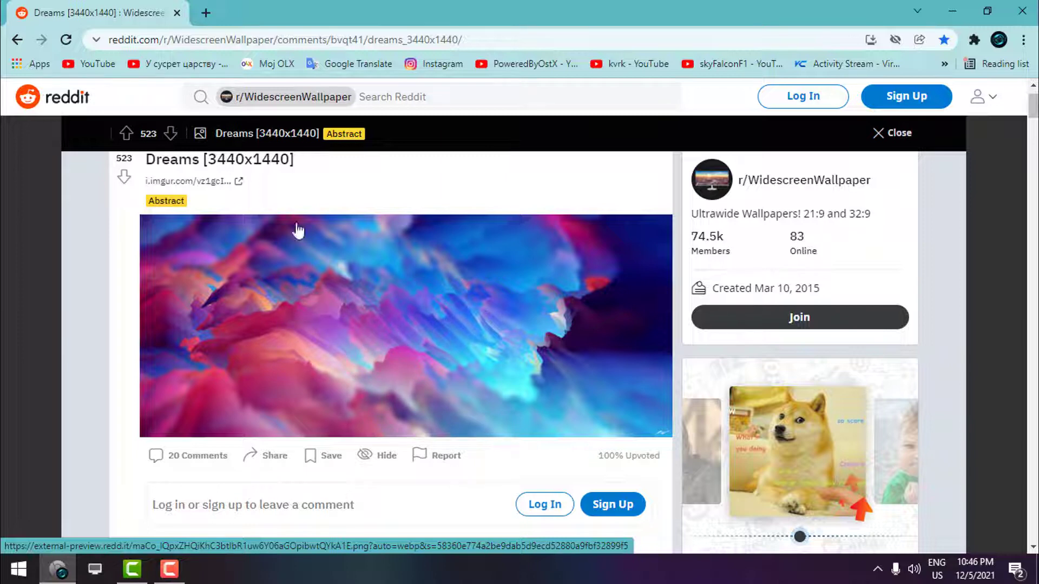
pyautogui.click(311, 43)
pyautogui.click(362, 302)
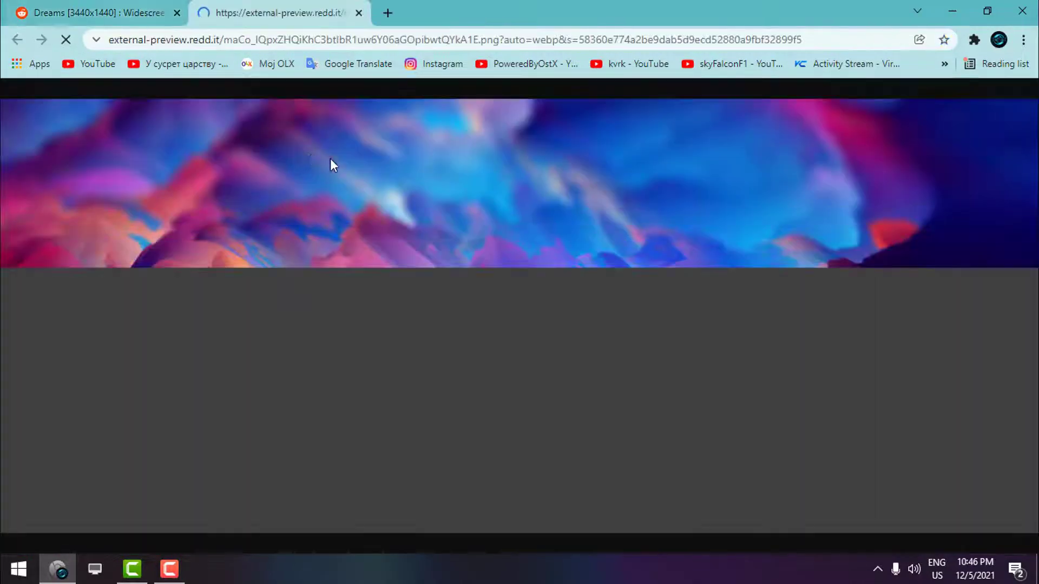
pyautogui.rightClick(318, 174)
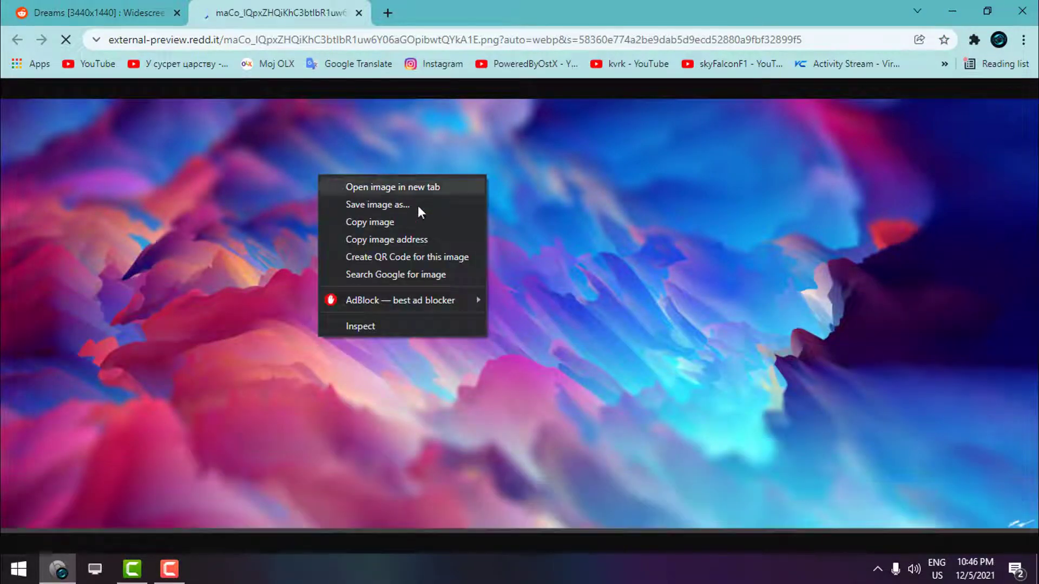
pyautogui.click(956, 12)
# Open the PNG from the desktop's Wallpaper folder in Photos and set it as the desktop background.
pyautogui.doubleClick(47, 273)
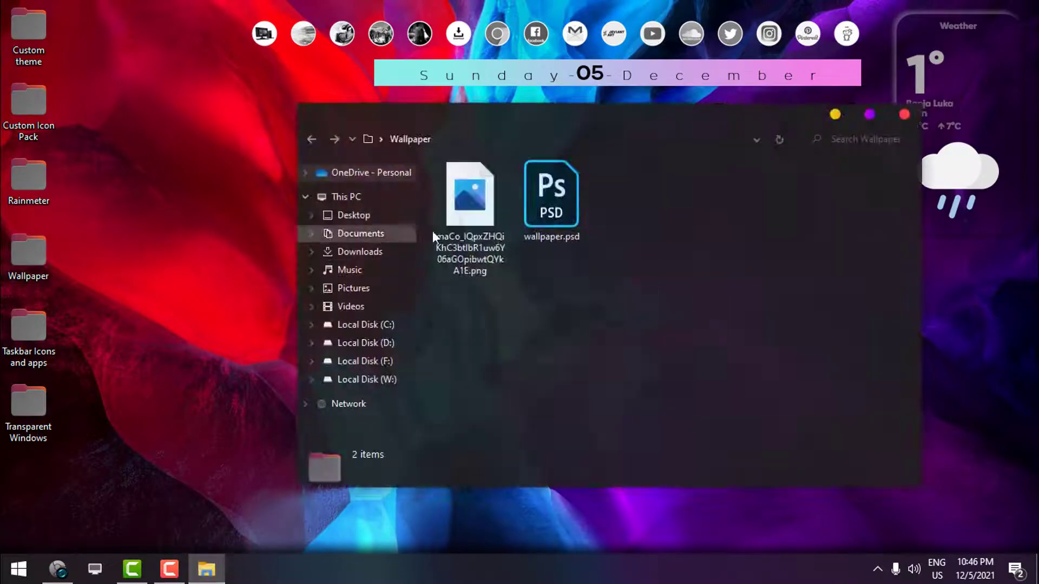
pyautogui.doubleClick(453, 224)
pyautogui.rightClick(447, 230)
pyautogui.moveTo(524, 336)
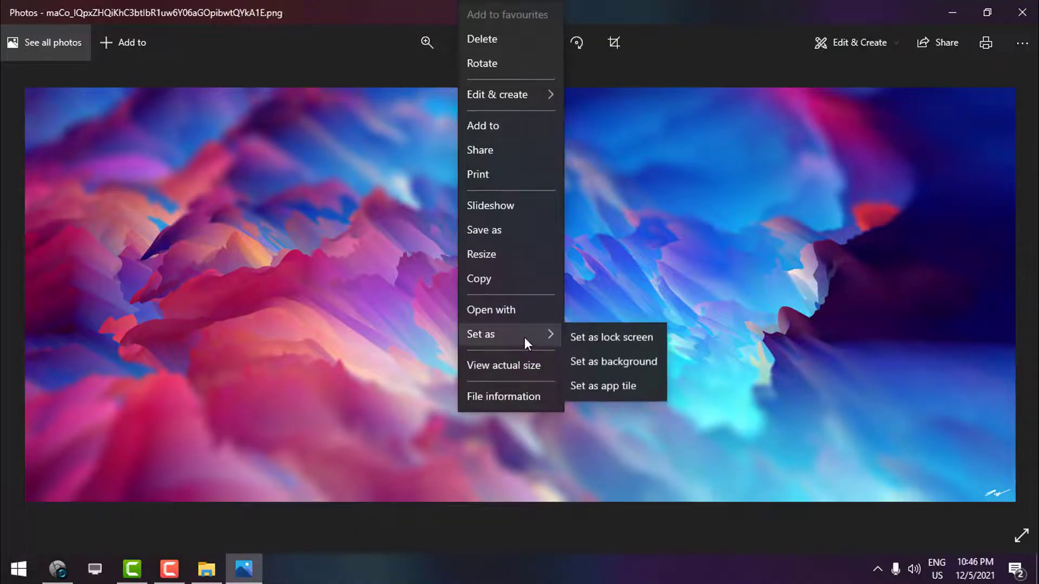
pyautogui.click(628, 363)
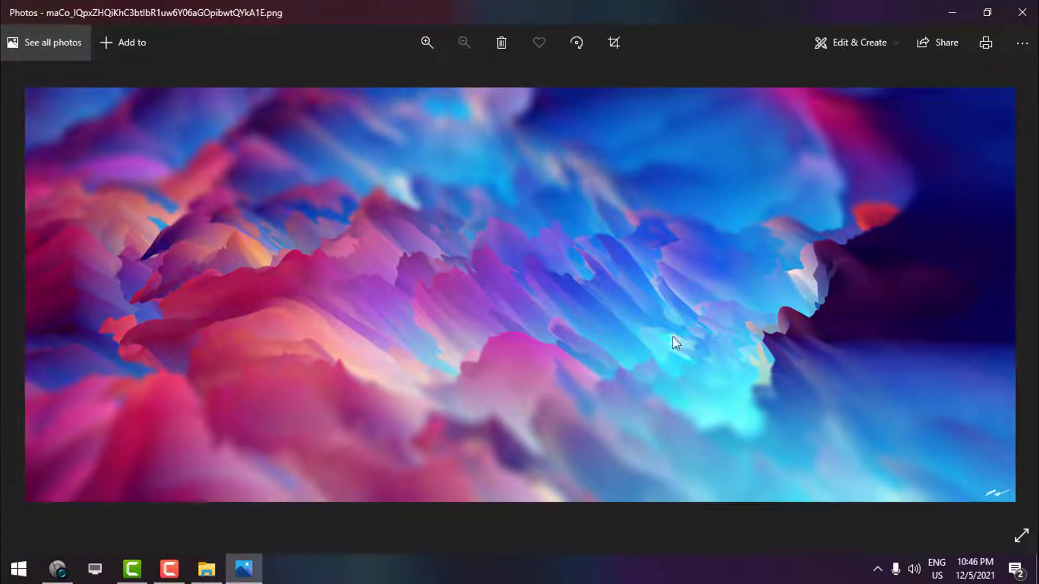
pyautogui.click(1019, 19)
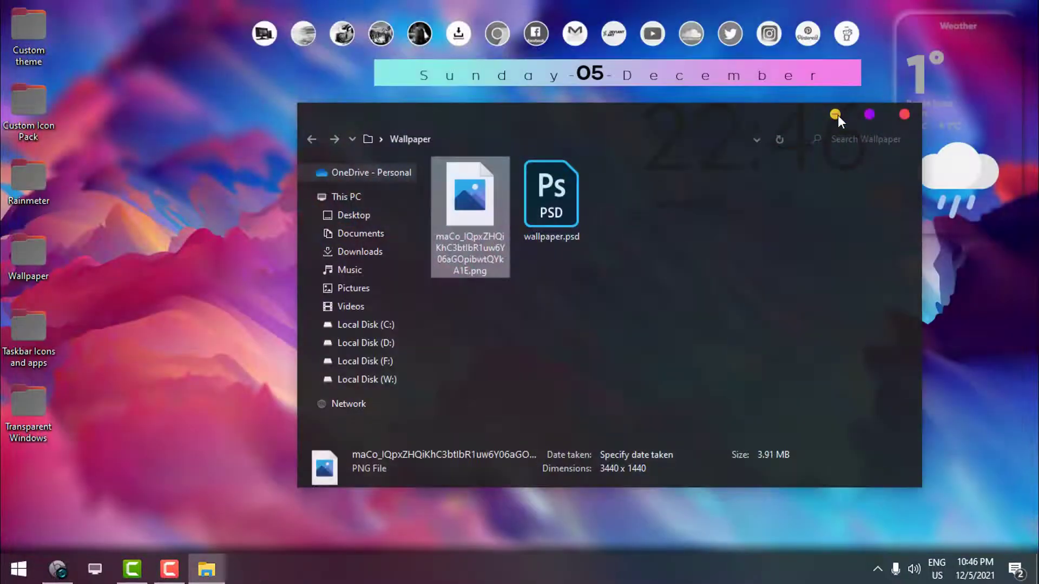
pyautogui.click(838, 113)
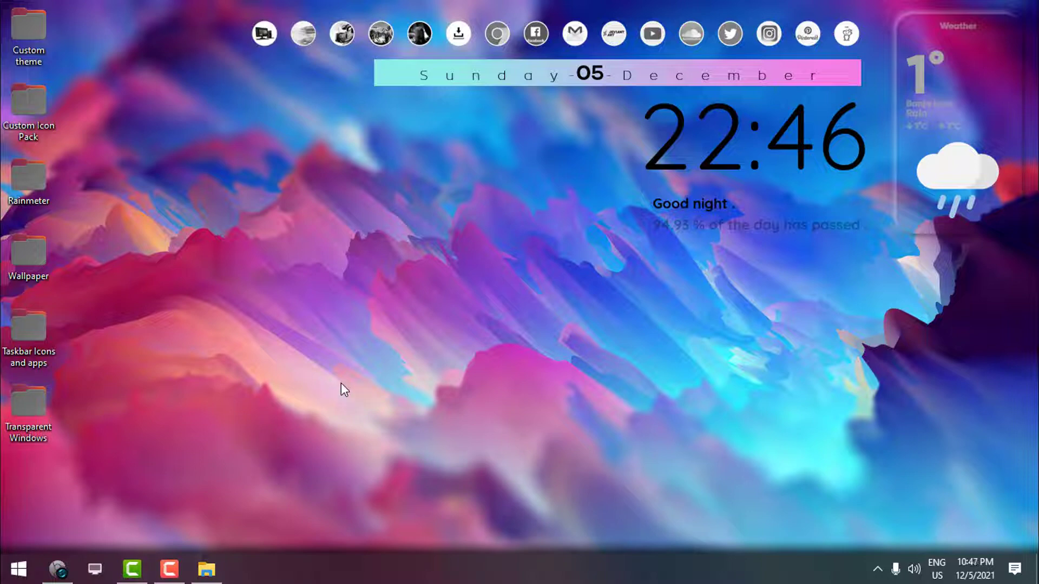
# Open wallpaper.psd from the Wallpaper folder in Photoshop.
pyautogui.doubleClick(21, 267)
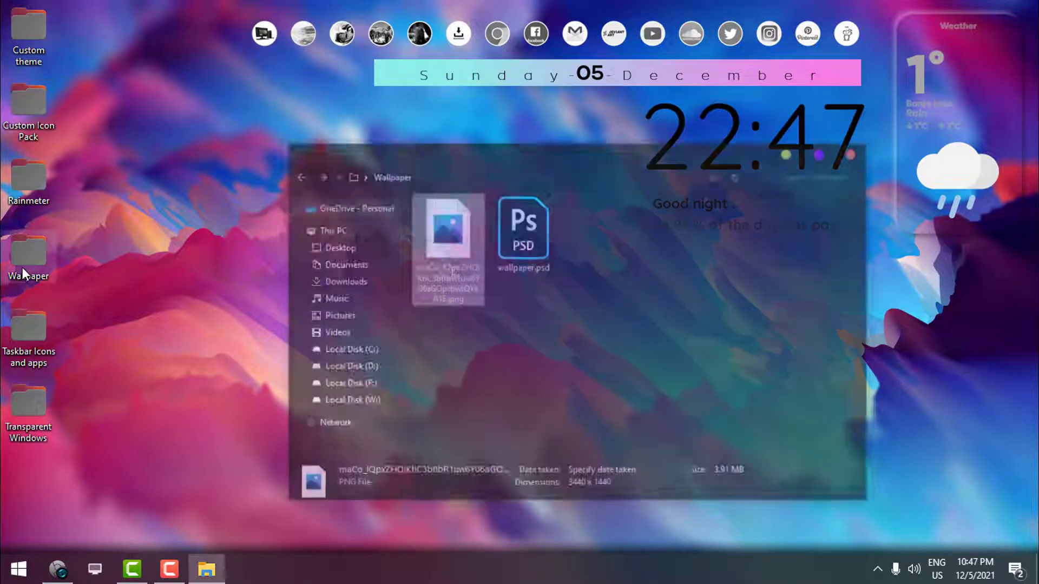
pyautogui.click(634, 260)
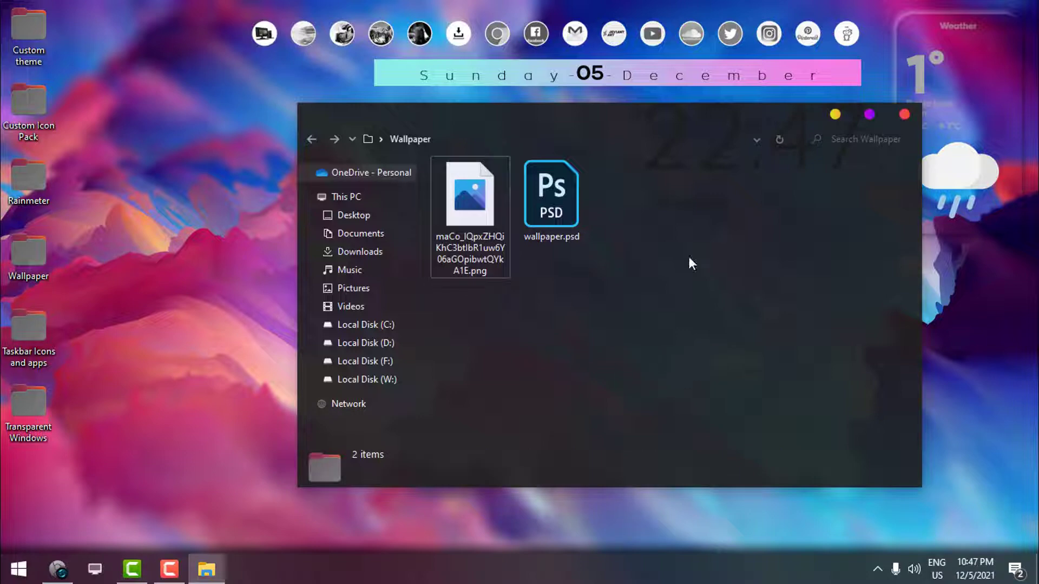
pyautogui.click(569, 230)
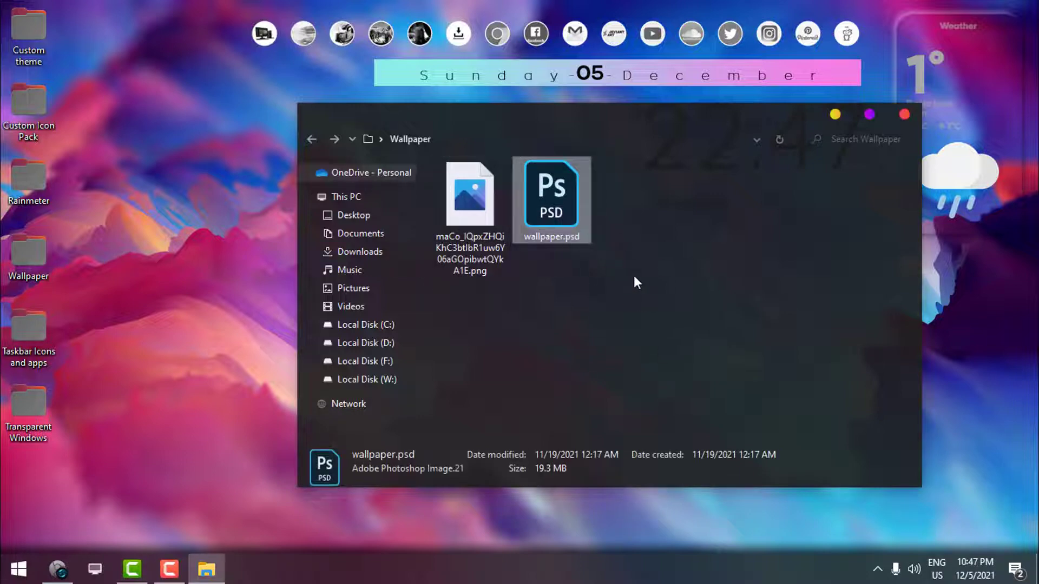
pyautogui.rightClick(560, 206)
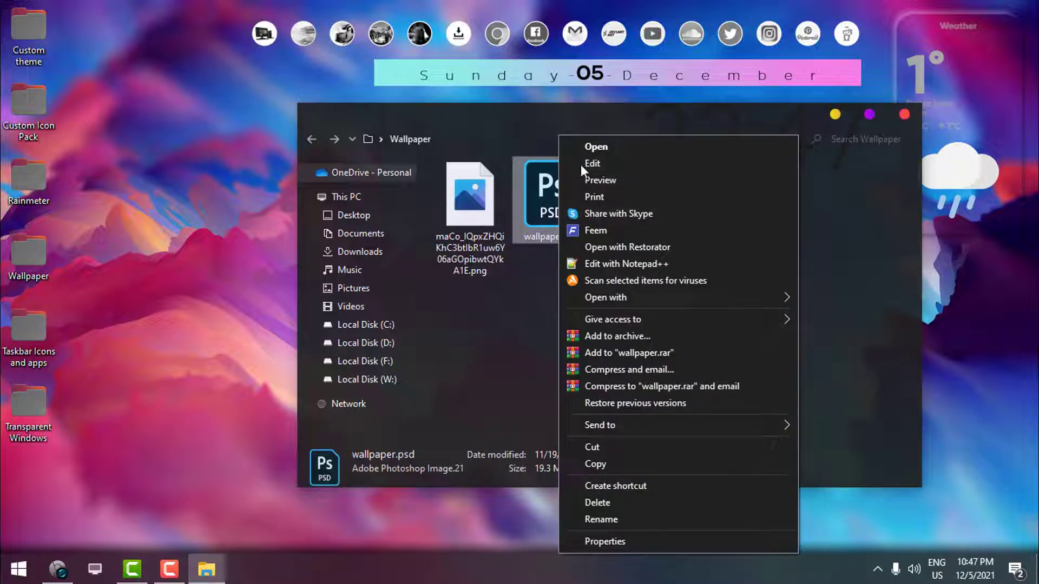
pyautogui.click(669, 147)
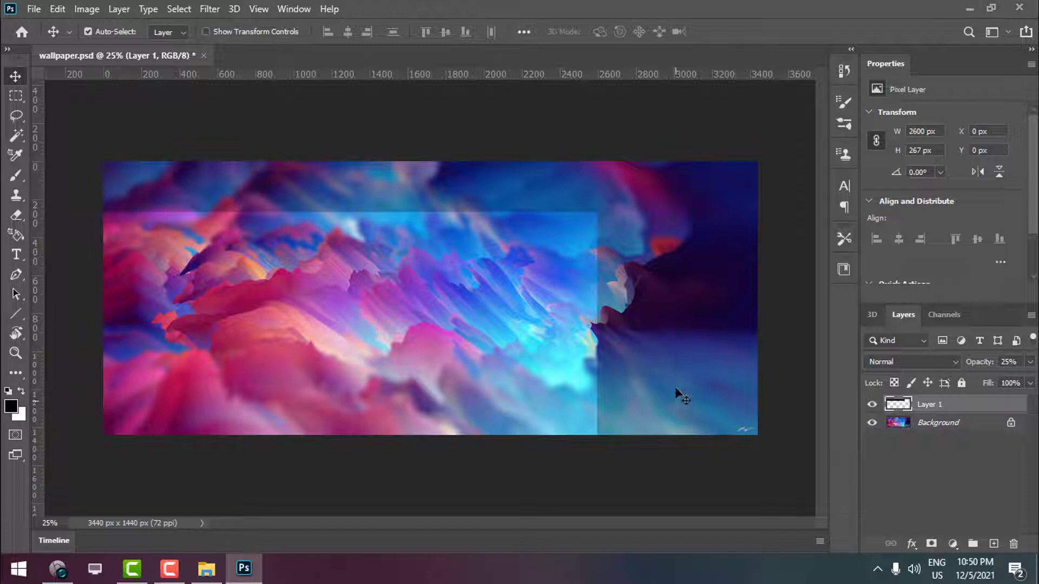
# Hide Layer 1, add a new layer and select a 2600 by 380 px strip from the canvas's upper-left corner.
pyautogui.click(872, 405)
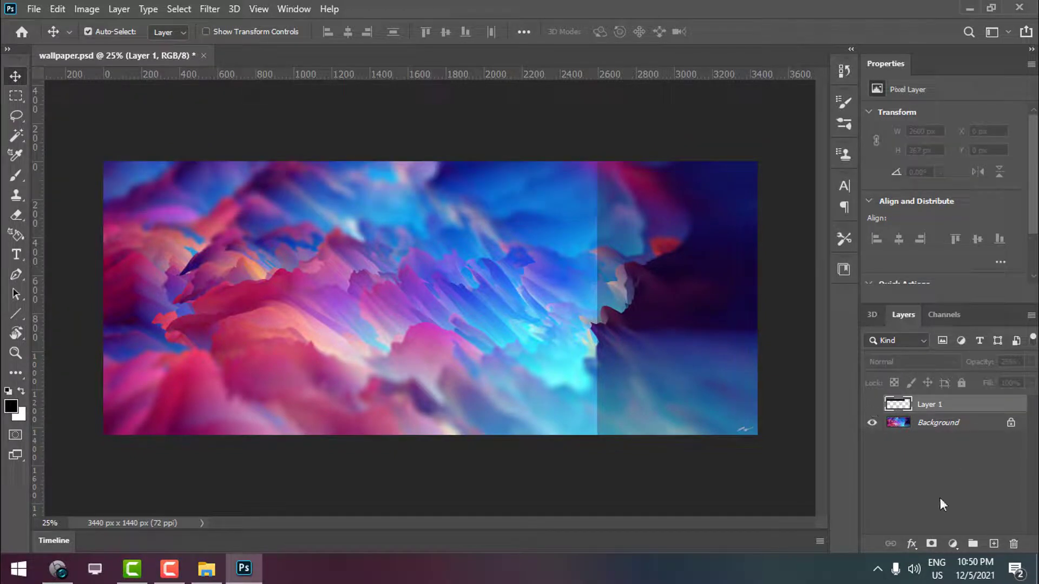
pyautogui.click(994, 544)
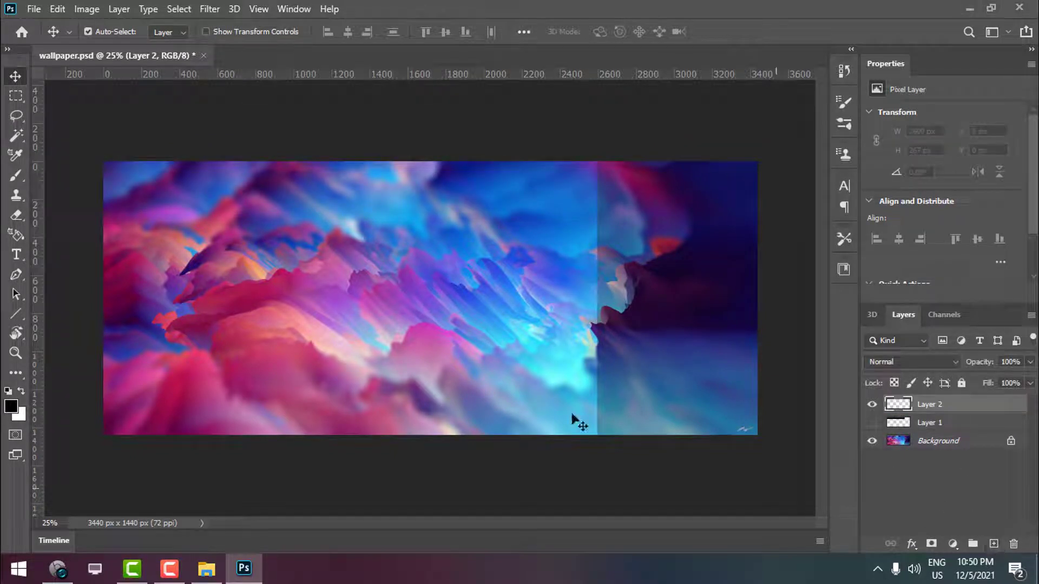
pyautogui.click(19, 98)
pyautogui.moveTo(103, 161); pyautogui.dragTo(597, 233)
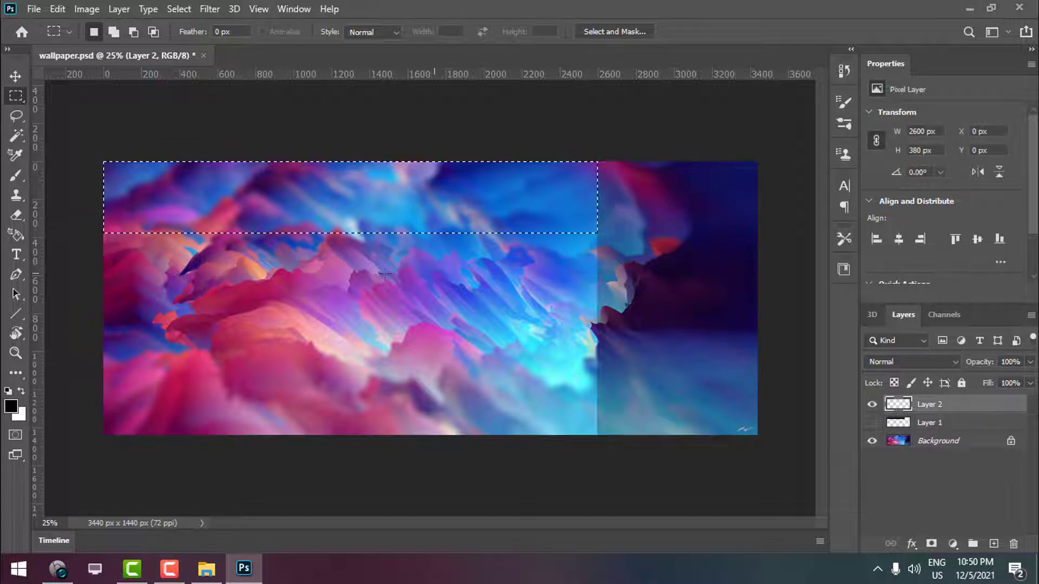
# Fill the selected strip on Layer 2 with black, deselect it and lower the layer's opacity to about 13%.
pyautogui.click(11, 406)
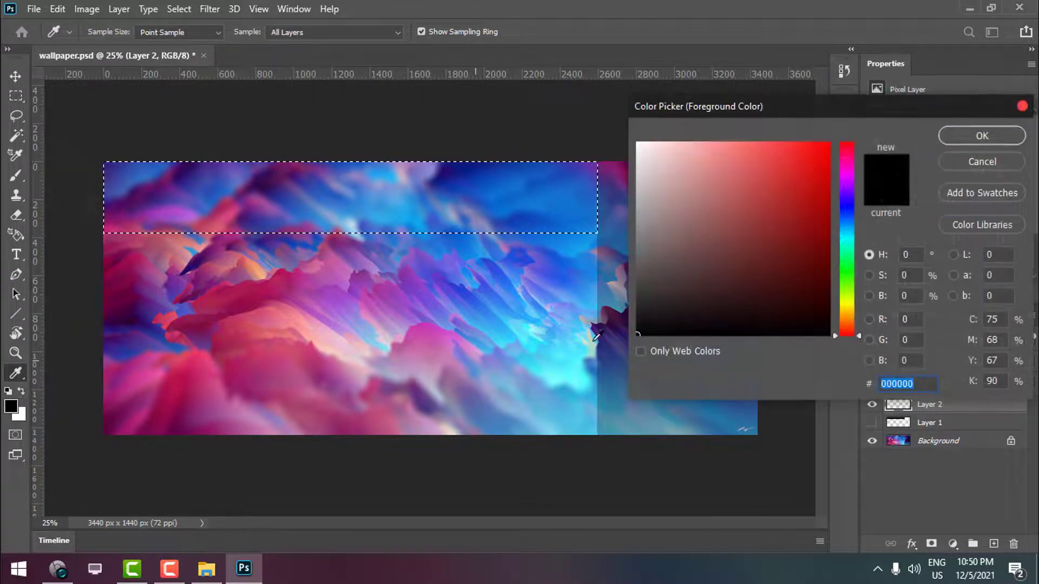
pyautogui.press('Escape')
pyautogui.press('b')
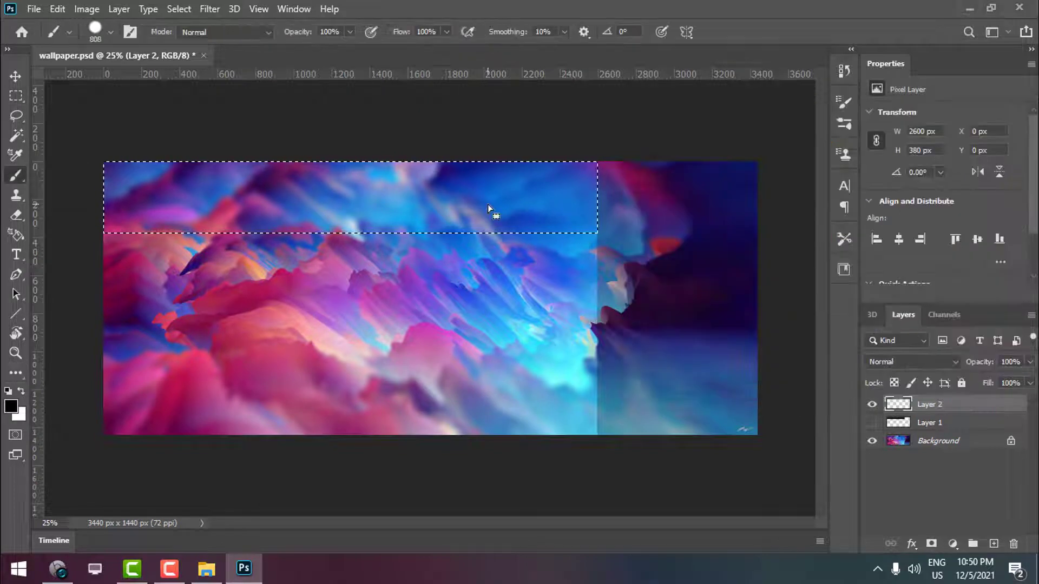
pyautogui.hotkey('alt', 'BackSpace')
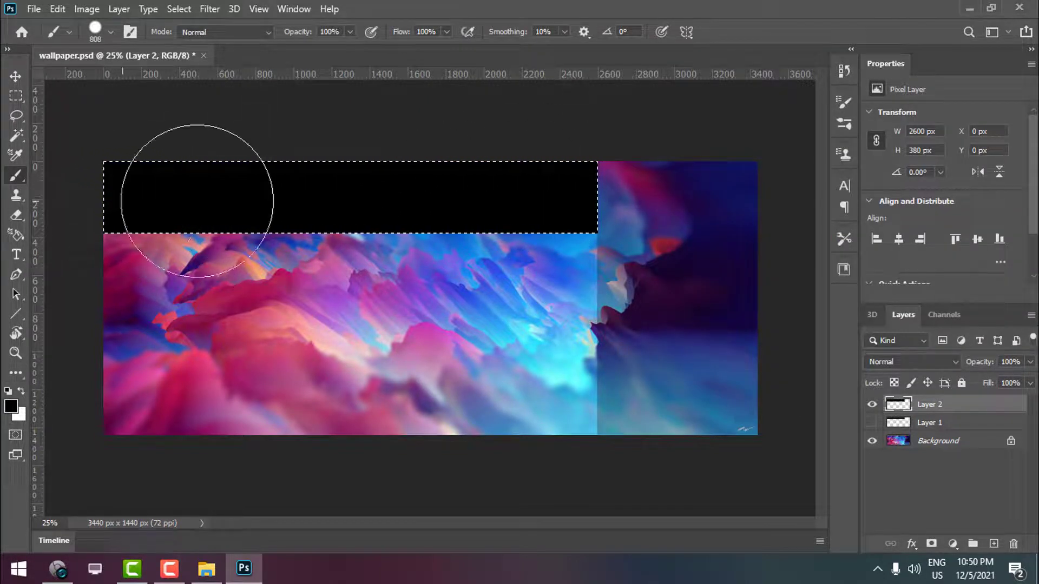
pyautogui.hotkey('ctrl', 'd')
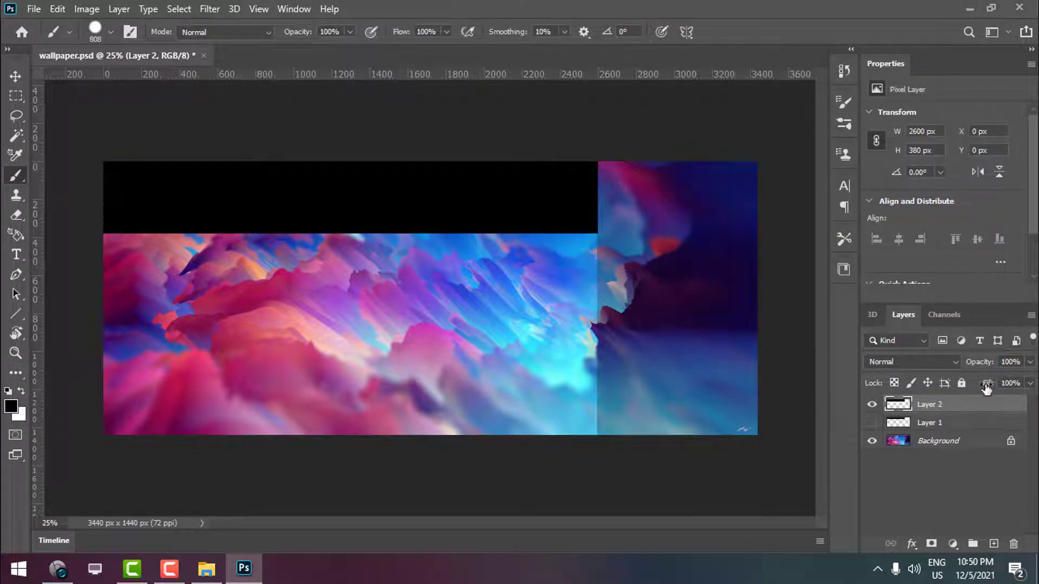
pyautogui.click(1029, 383)
pyautogui.moveTo(996, 377); pyautogui.dragTo(968, 378)
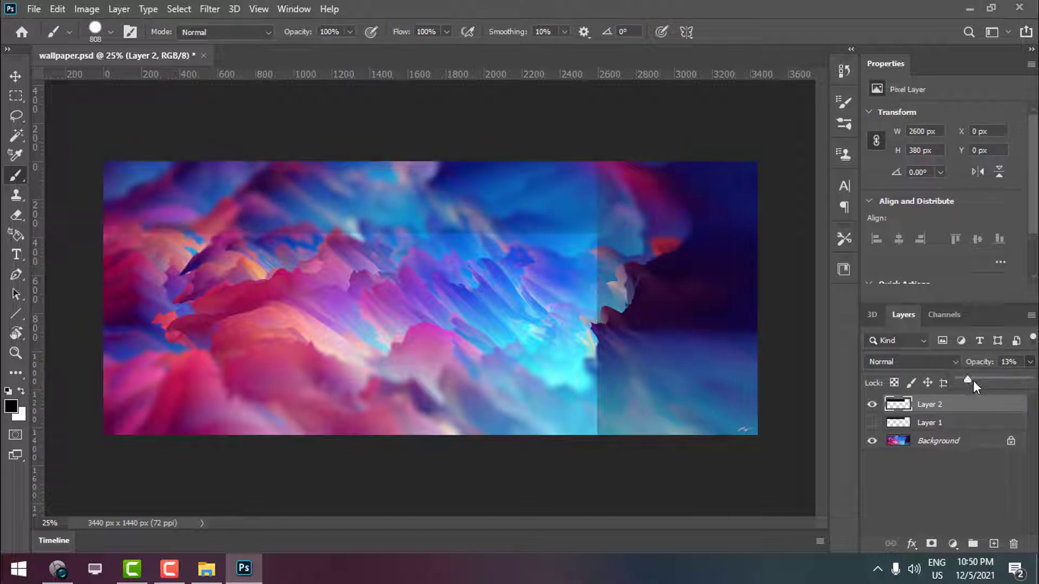
# Hide Layer 2, make Layer 1 visible again and select it.
pyautogui.click(873, 404)
pyautogui.click(873, 423)
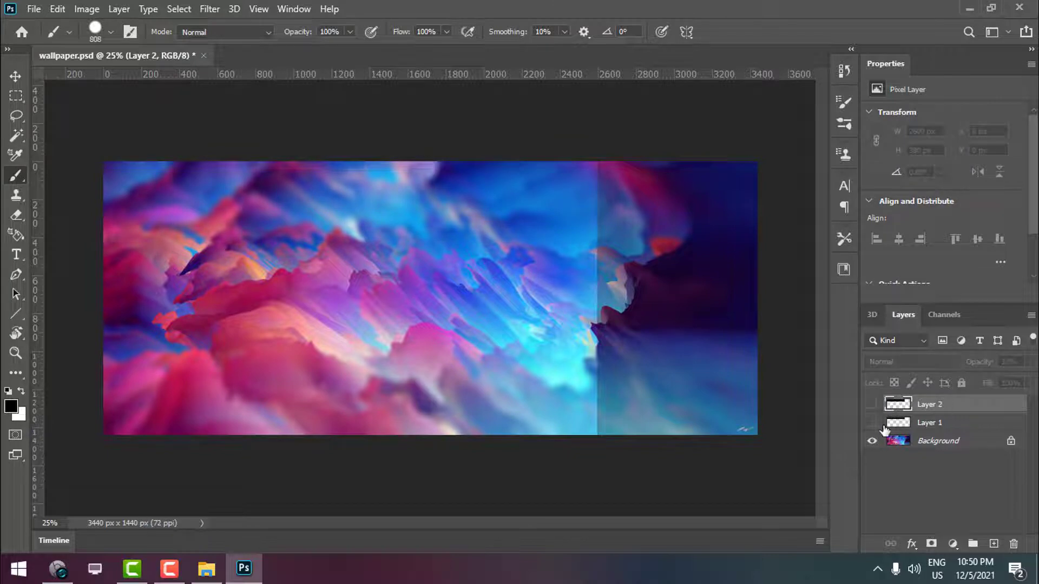
pyautogui.click(988, 423)
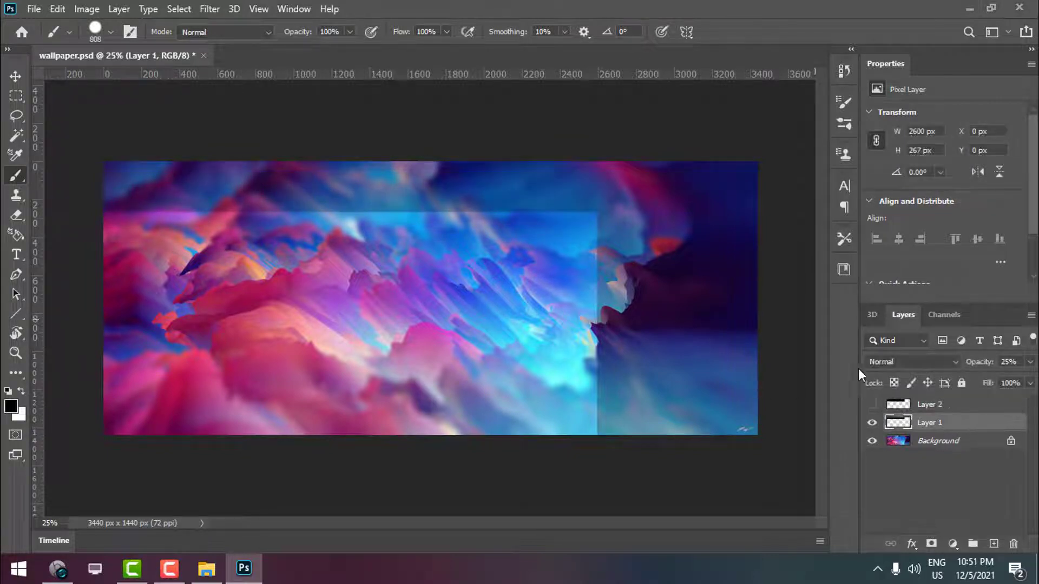
# Save the edited image in the desktop's Wallpaper folder as a JPEG named wallpaper custom.
pyautogui.click(34, 10)
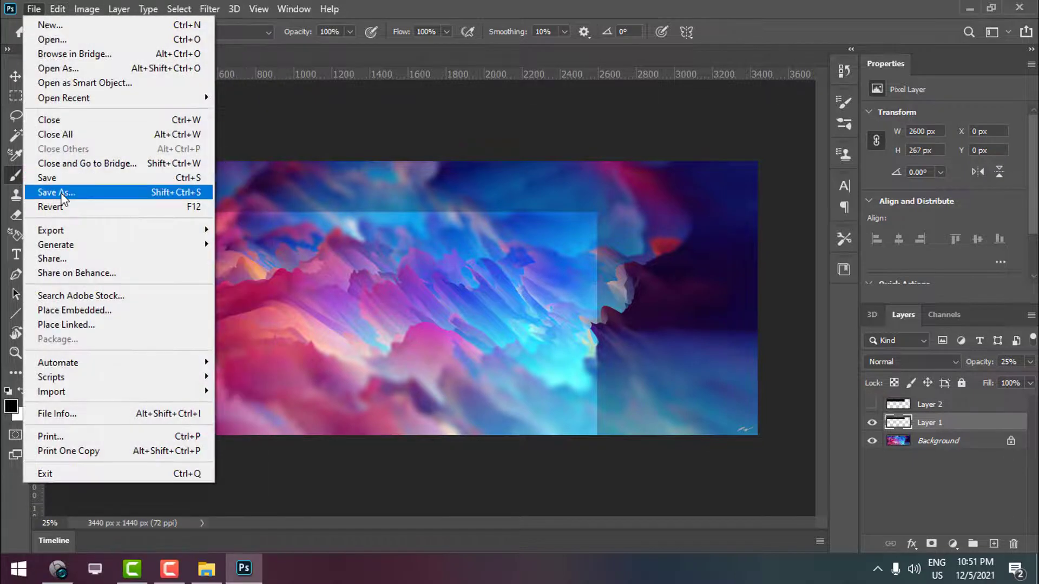
pyautogui.click(57, 192)
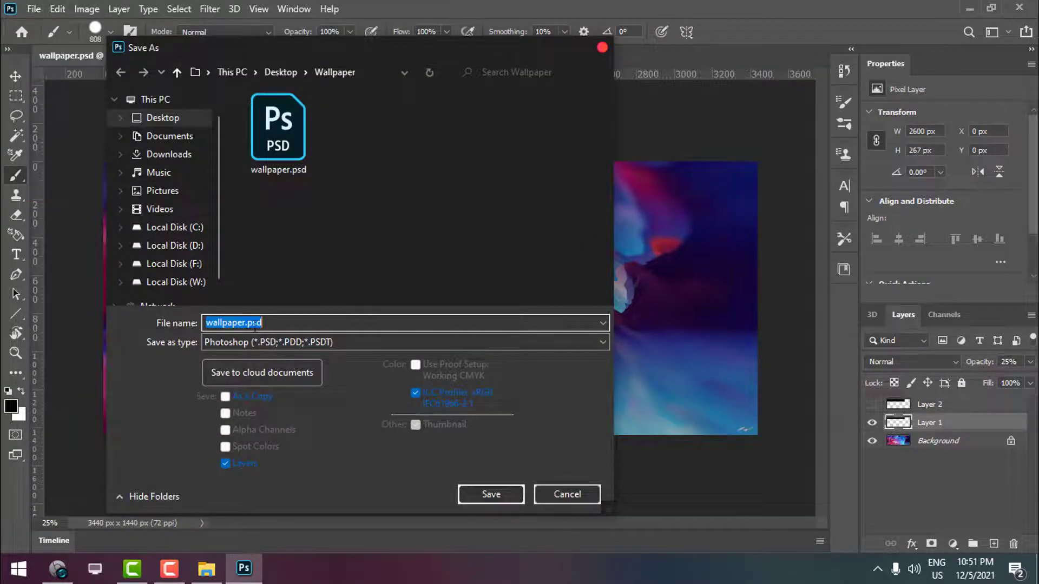
pyautogui.click(245, 323)
pyautogui.write('cust')
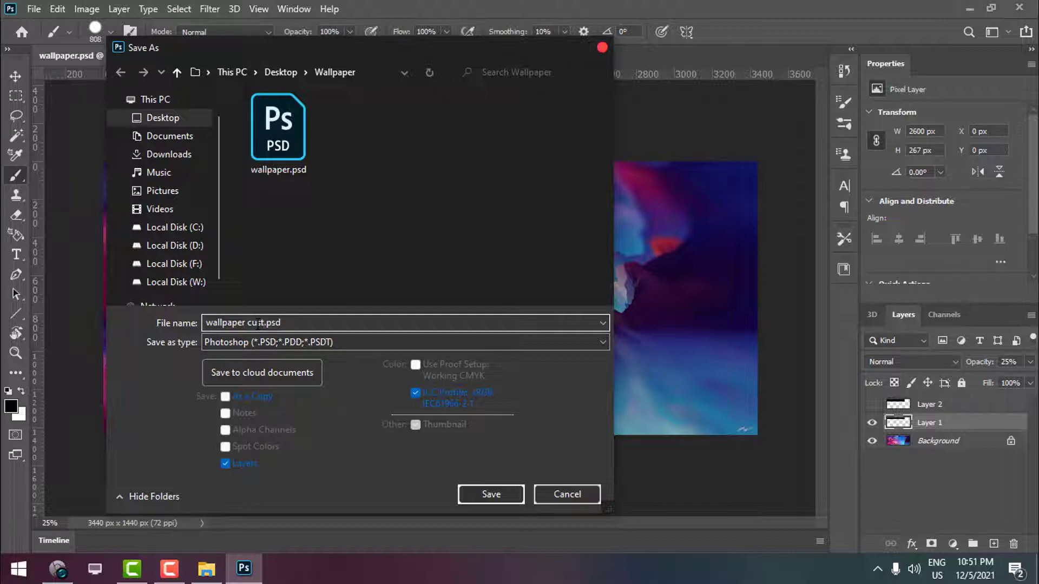
pyautogui.click(214, 343)
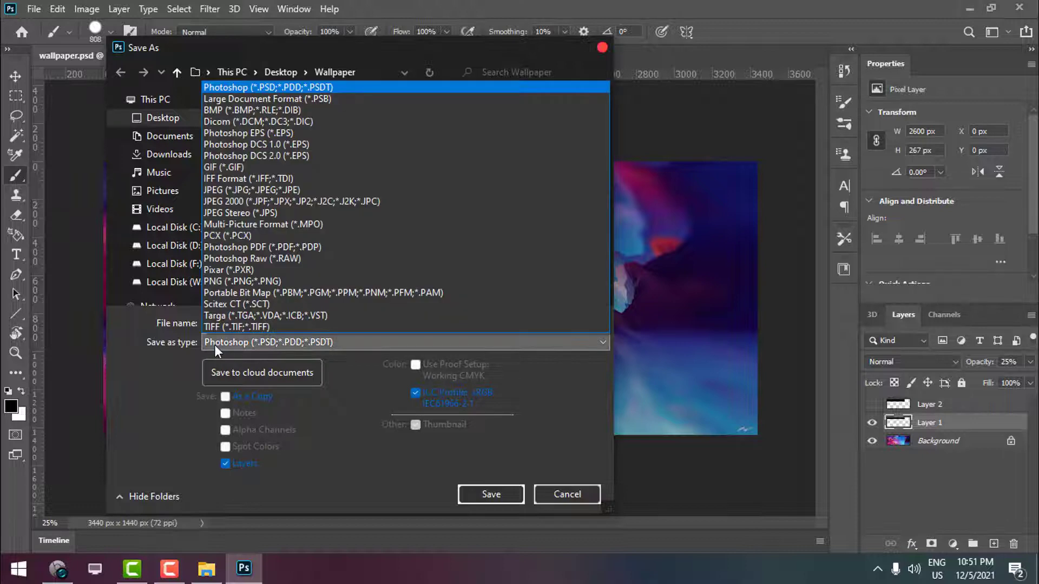
pyautogui.click(253, 189)
pyautogui.click(507, 489)
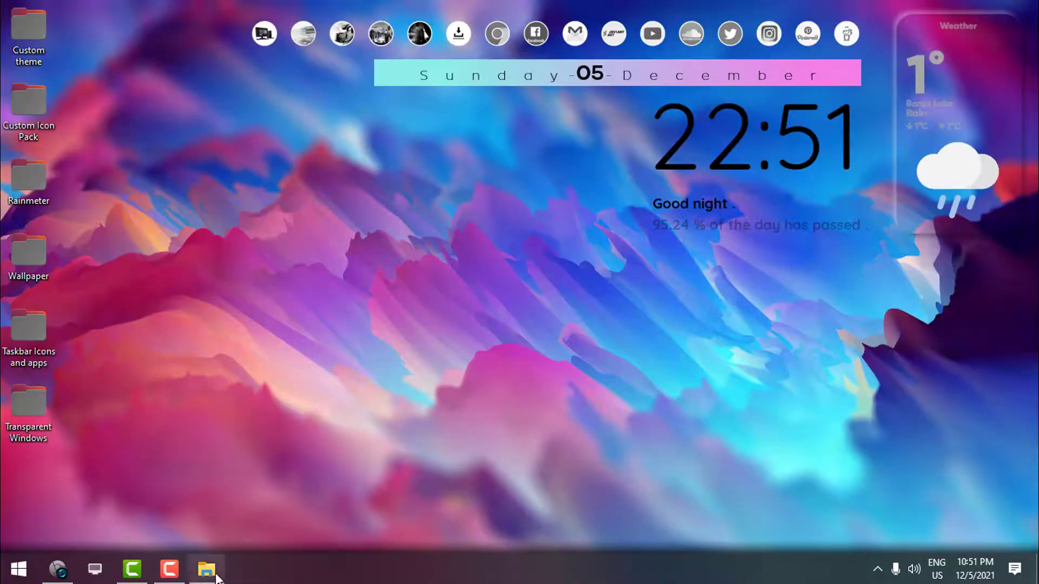
# Open wallpaper custom.jpg from the Wallpaper folder in Photos, set it as the desktop background and close Photos.
pyautogui.click(206, 570)
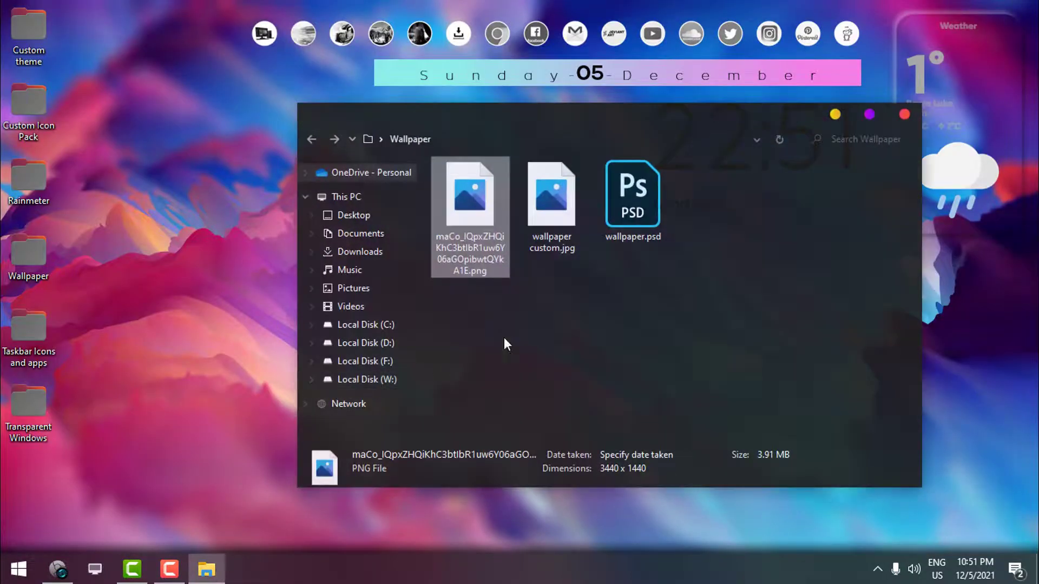
pyautogui.rightClick(628, 285)
pyautogui.click(555, 224)
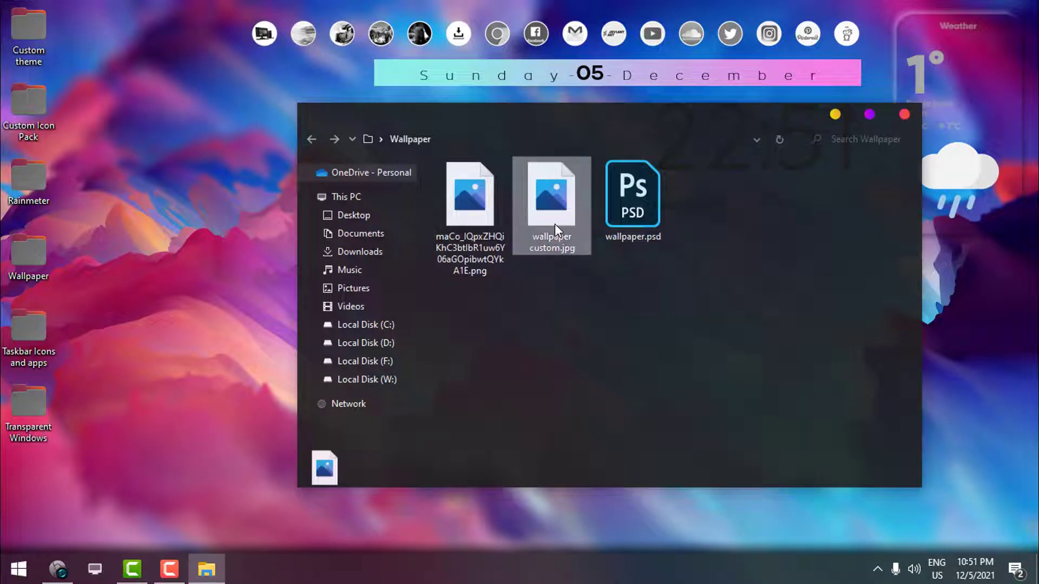
pyautogui.doubleClick(555, 223)
pyautogui.rightClick(406, 185)
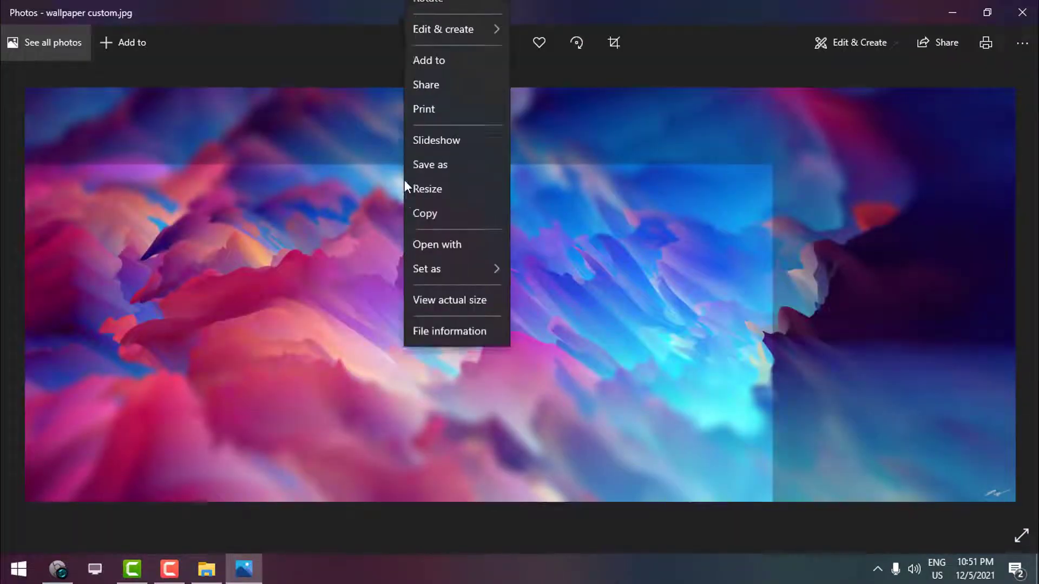
pyautogui.moveTo(440, 333)
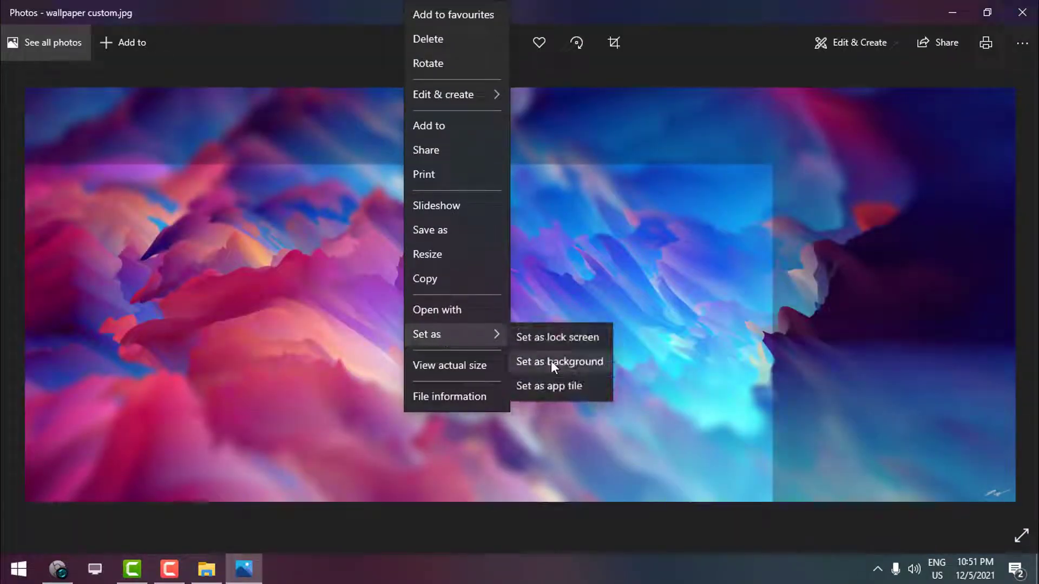
pyautogui.click(585, 361)
pyautogui.click(1020, 12)
# Move the Wallpaper folder window aside to check the new background, and close the window.
pyautogui.moveTo(722, 157); pyautogui.dragTo(441, 360)
pyautogui.moveTo(432, 255); pyautogui.dragTo(445, 177)
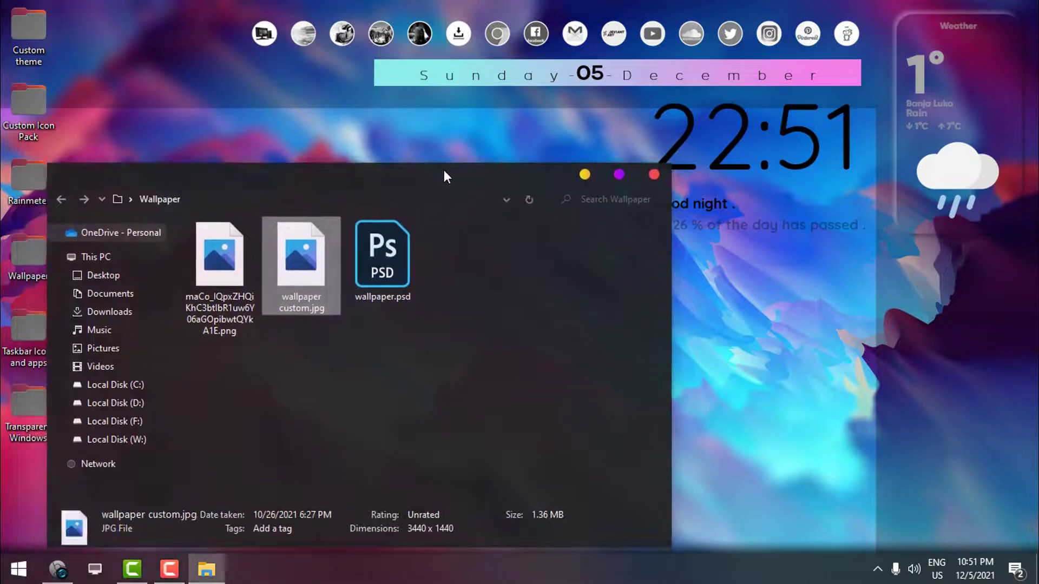
pyautogui.click(654, 174)
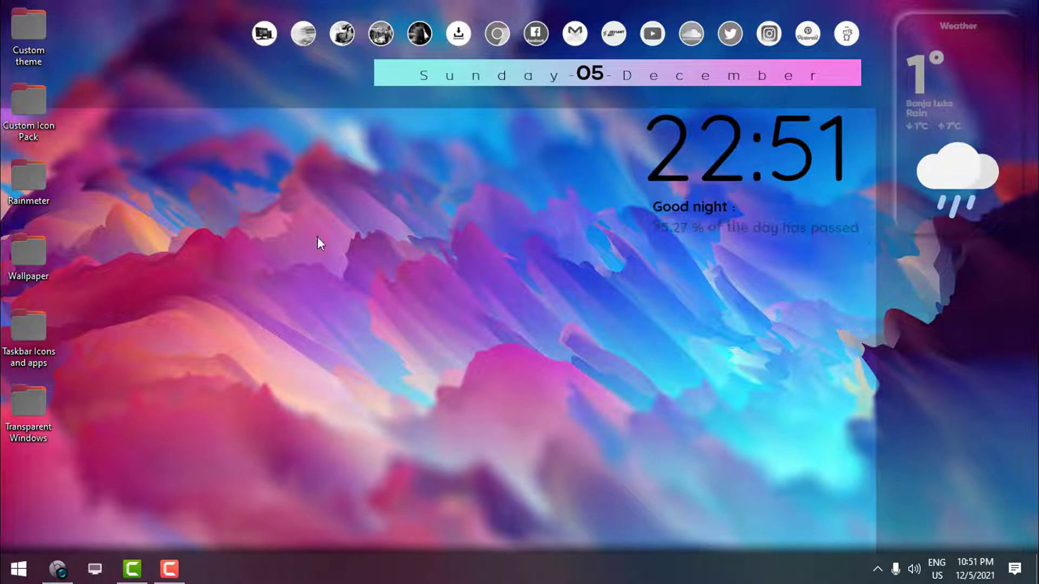
# Open the Taskbar Icons and apps folder on the desktop and select Bottom TB Shadow.exe.
pyautogui.click(34, 269)
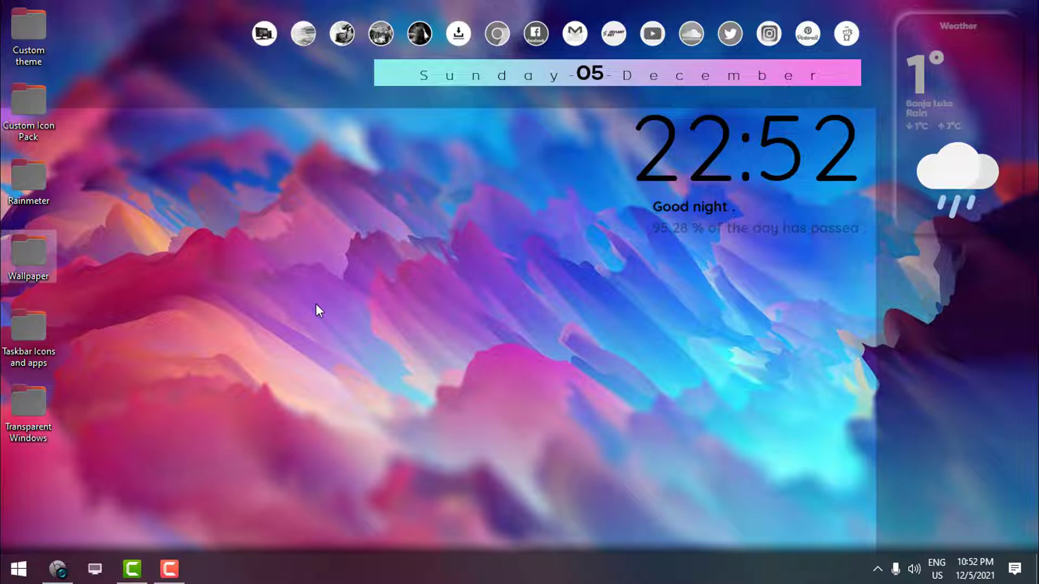
pyautogui.click(27, 349)
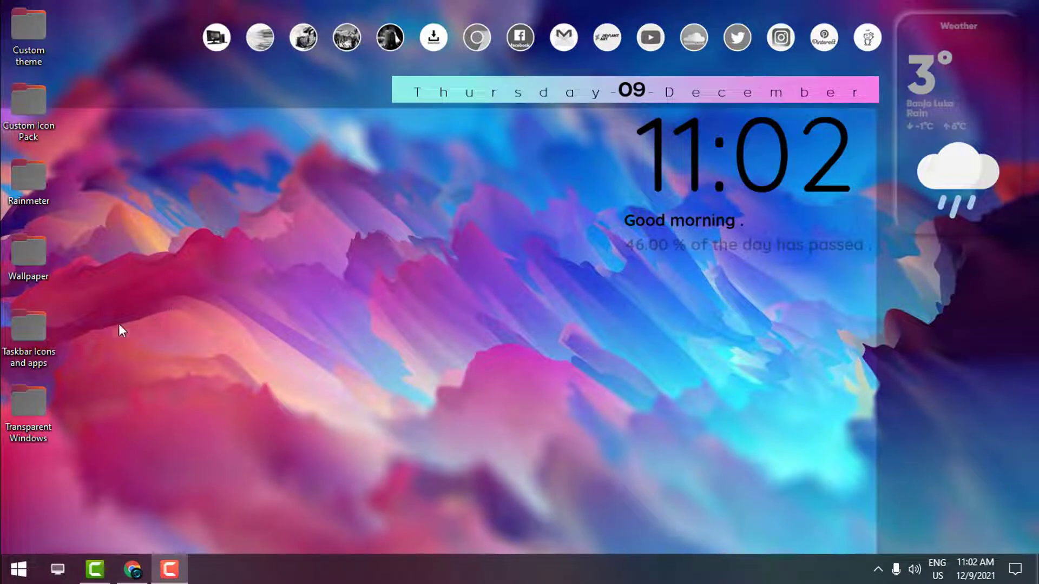
pyautogui.click(50, 352)
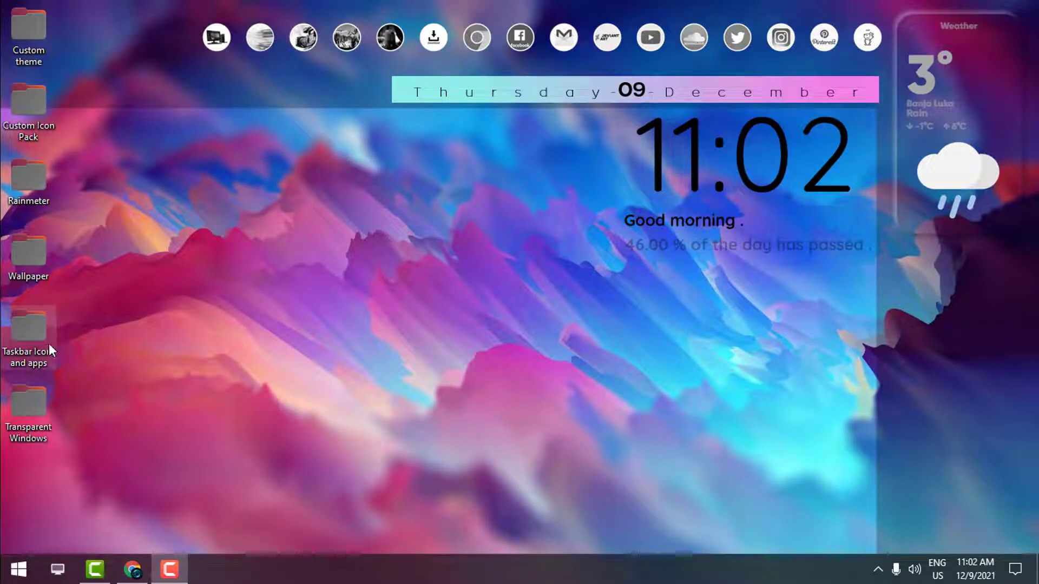
pyautogui.doubleClick(48, 347)
pyautogui.click(169, 96)
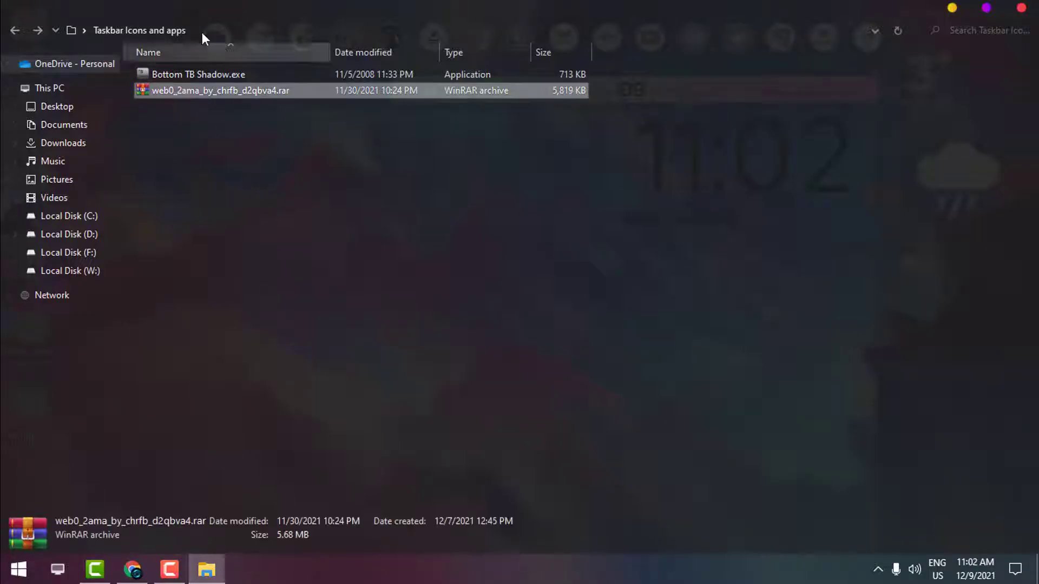
pyautogui.click(168, 74)
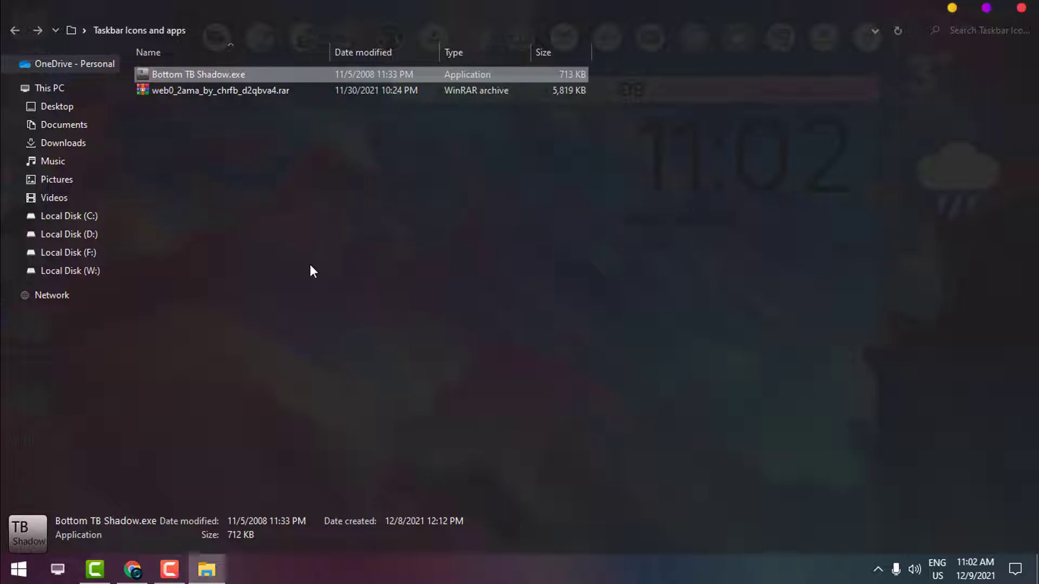
# Switch to Chrome to view the Web0.2ama icon set page on DeviantArt, and put the browser away.
pyautogui.click(1022, 8)
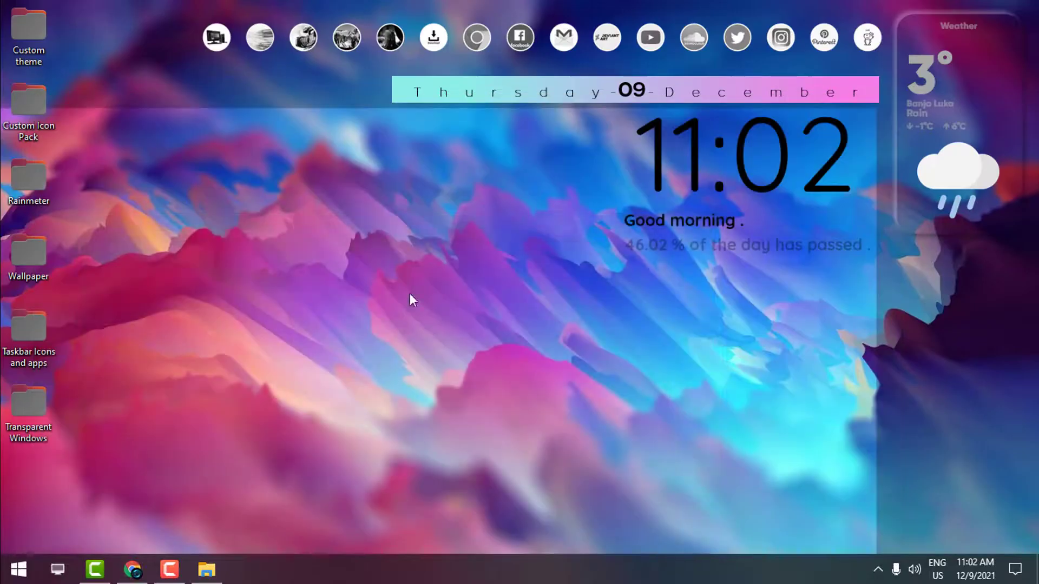
pyautogui.click(133, 568)
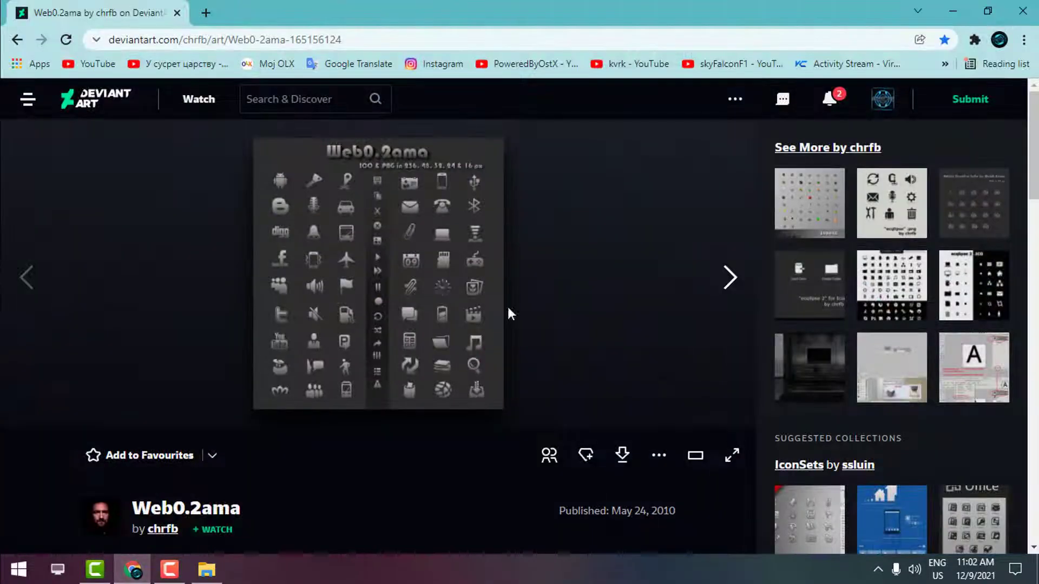
pyautogui.click(959, 8)
# Copy Bottom TB Shadow.exe from the Taskbar Icons and apps folder into the Windows Startup folder.
pyautogui.click(206, 569)
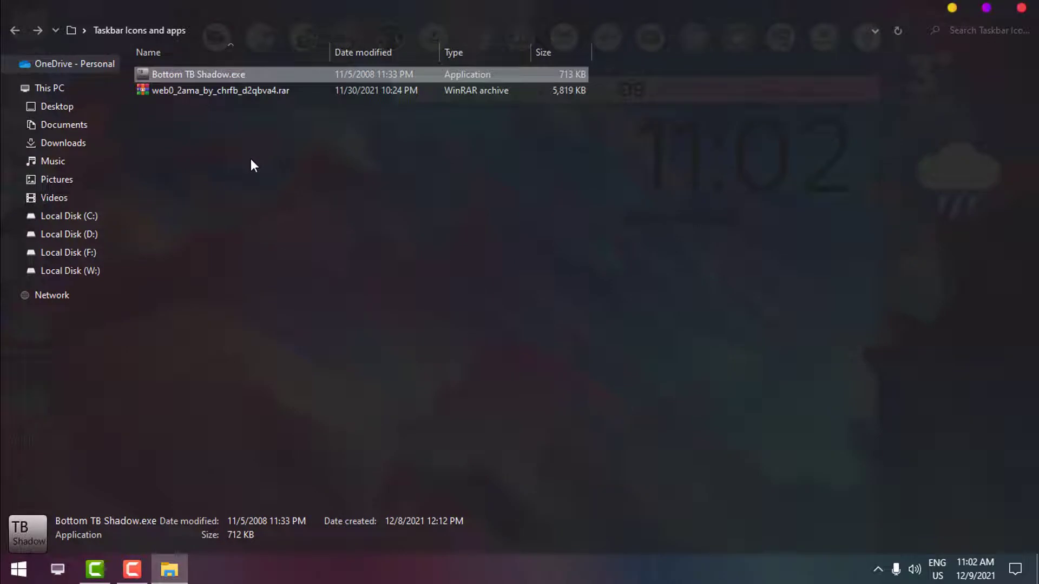
pyautogui.rightClick(217, 75)
pyautogui.click(251, 462)
pyautogui.press('super')
pyautogui.click(46, 522)
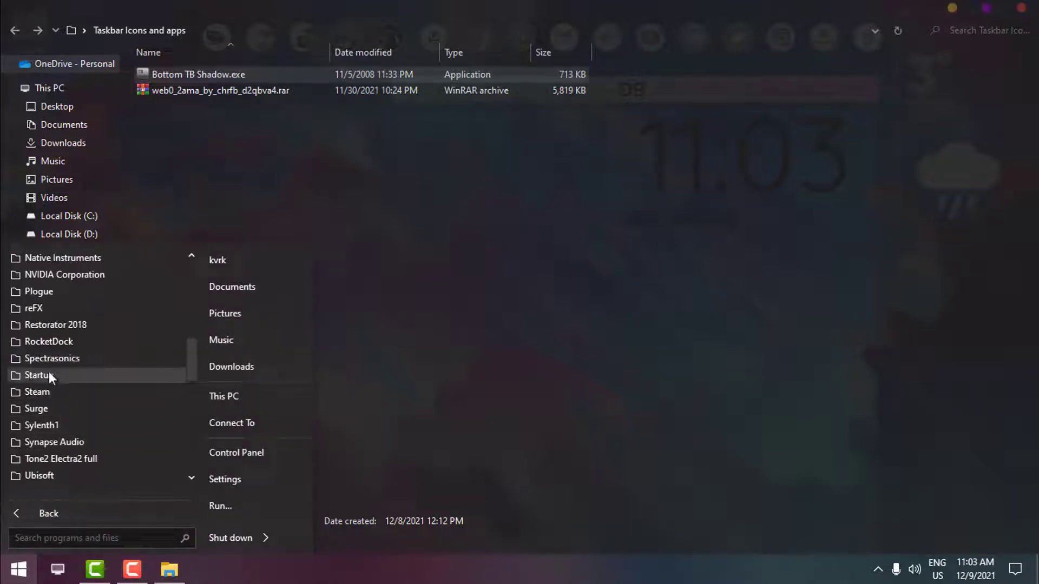
pyautogui.click(23, 376)
pyautogui.rightClick(32, 374)
pyautogui.click(70, 405)
pyautogui.rightClick(395, 270)
pyautogui.click(433, 374)
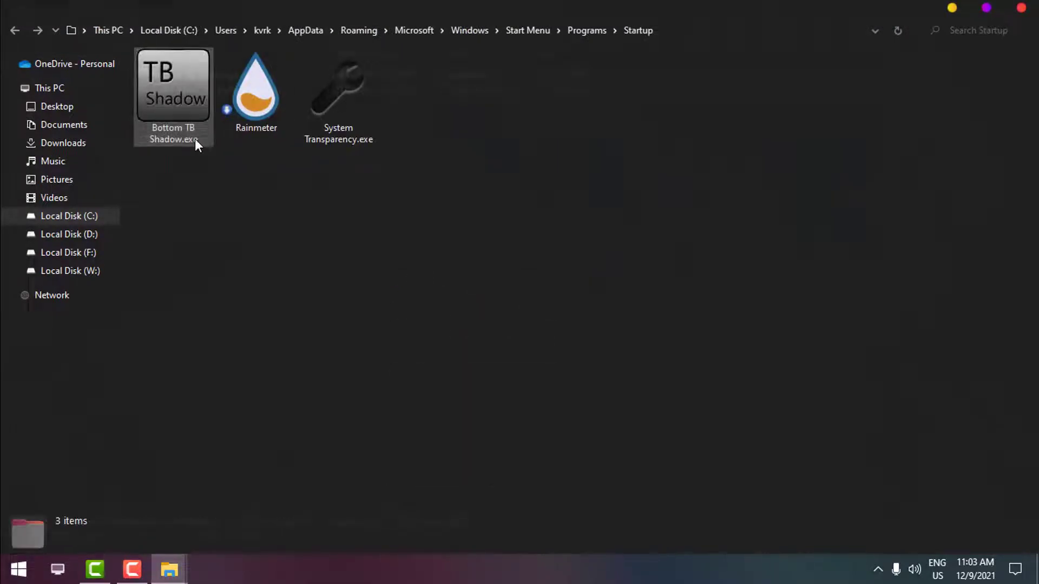
# Run Bottom TB Shadow.exe from the Startup folder, close the folder window and open the taskbar shadow's preferences.
pyautogui.click(176, 109)
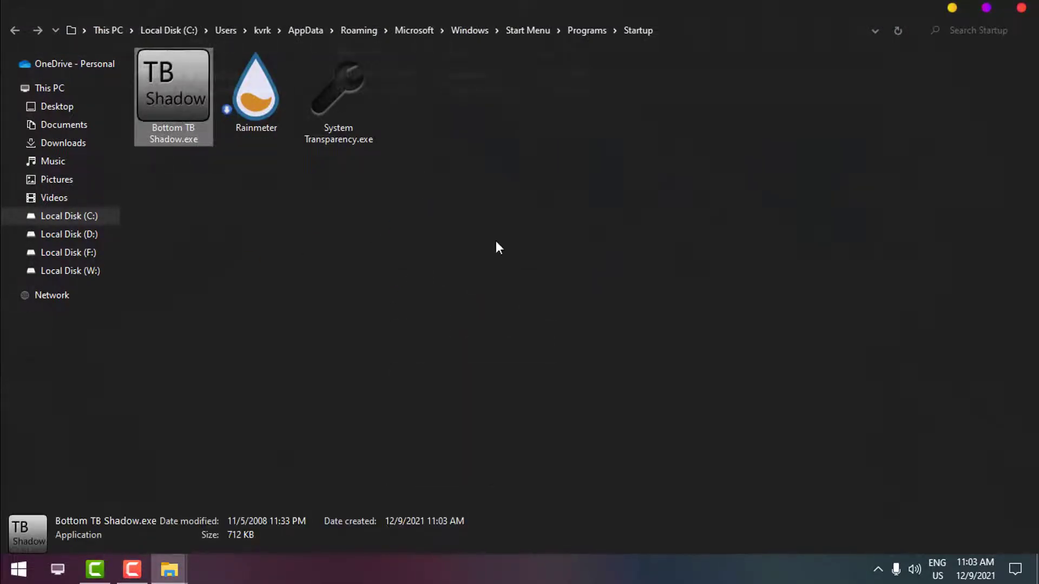
pyautogui.hotkey('alt', 'F4')
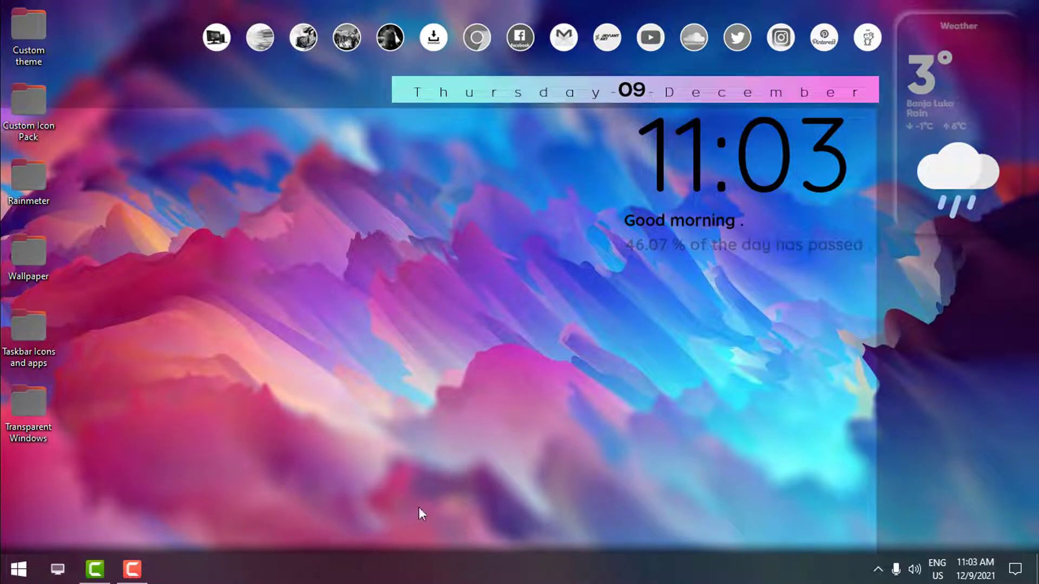
pyautogui.rightClick(463, 551)
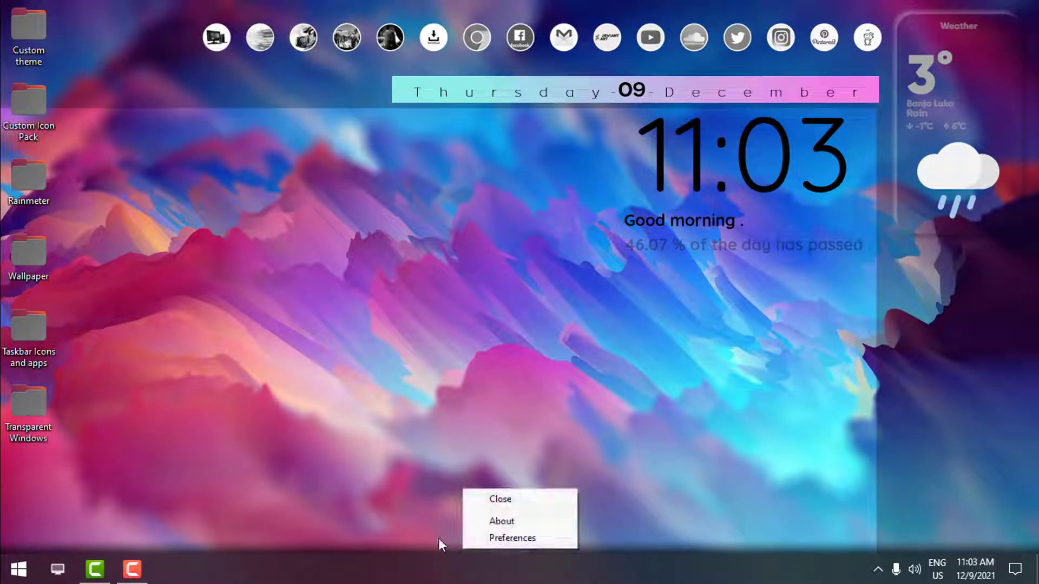
pyautogui.click(498, 539)
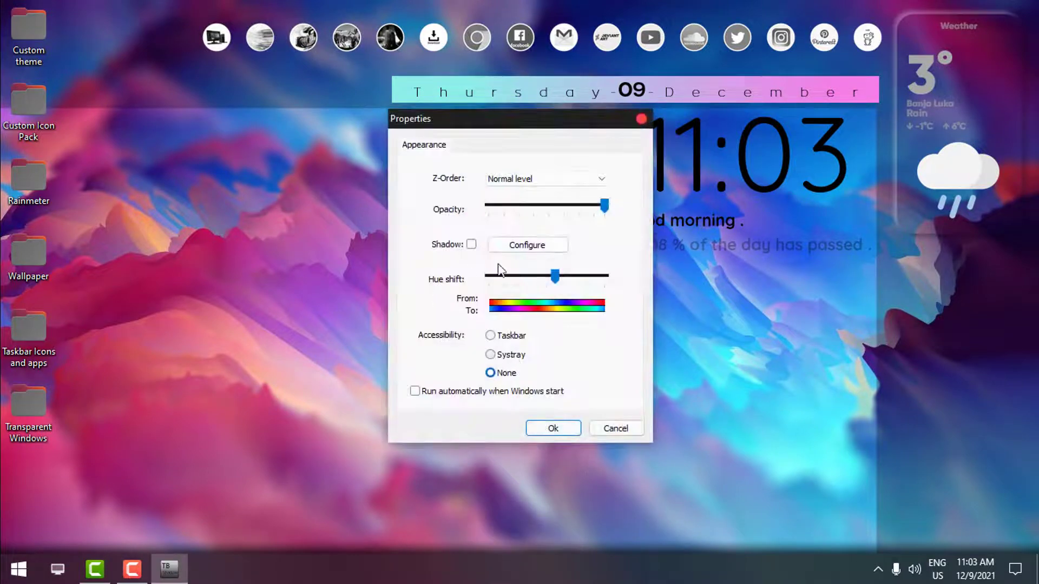
# Confirm the taskbar shadow's preferences and extract web0_2ama_by_chrfb_d2qbva4.rar in Taskbar Icons and apps to its own folder, opening the result.
pyautogui.click(547, 426)
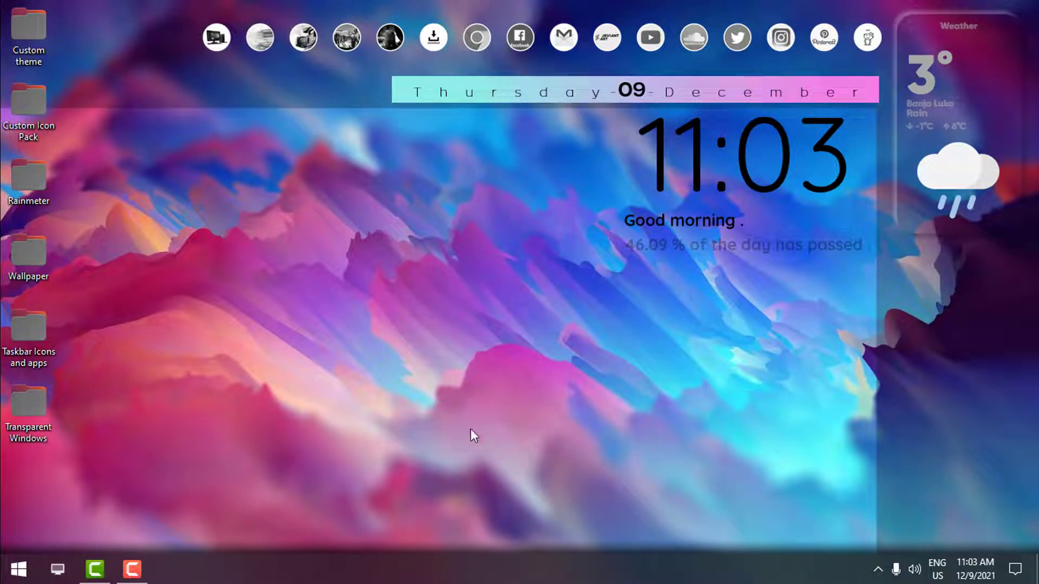
pyautogui.doubleClick(37, 342)
pyautogui.rightClick(183, 90)
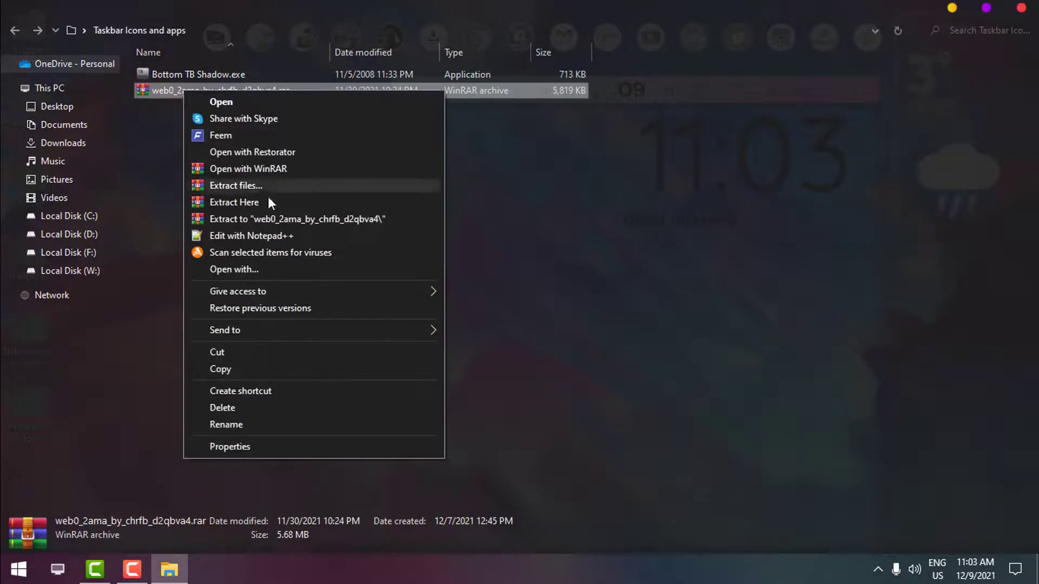
pyautogui.click(303, 219)
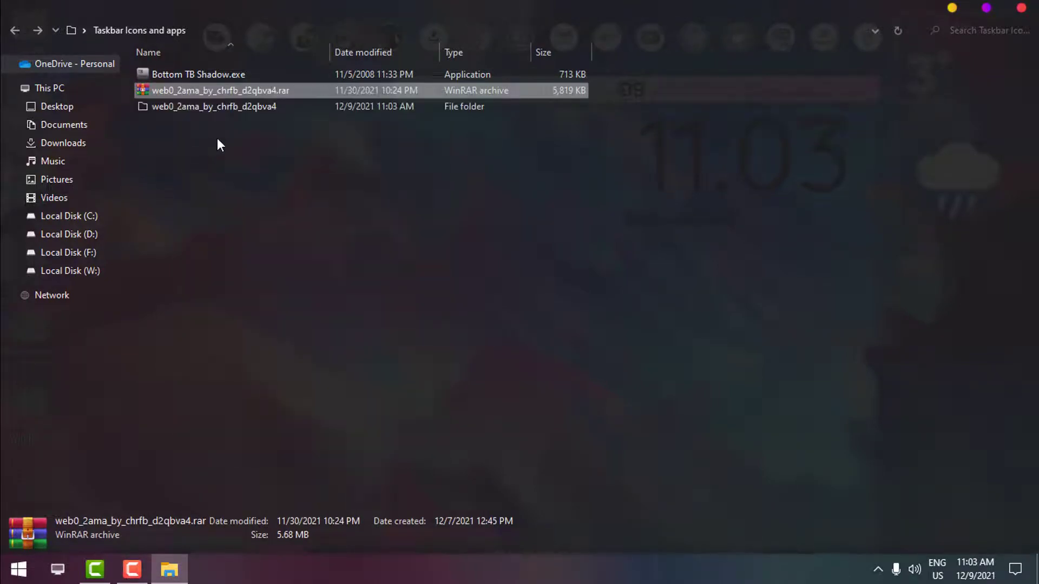
pyautogui.doubleClick(212, 109)
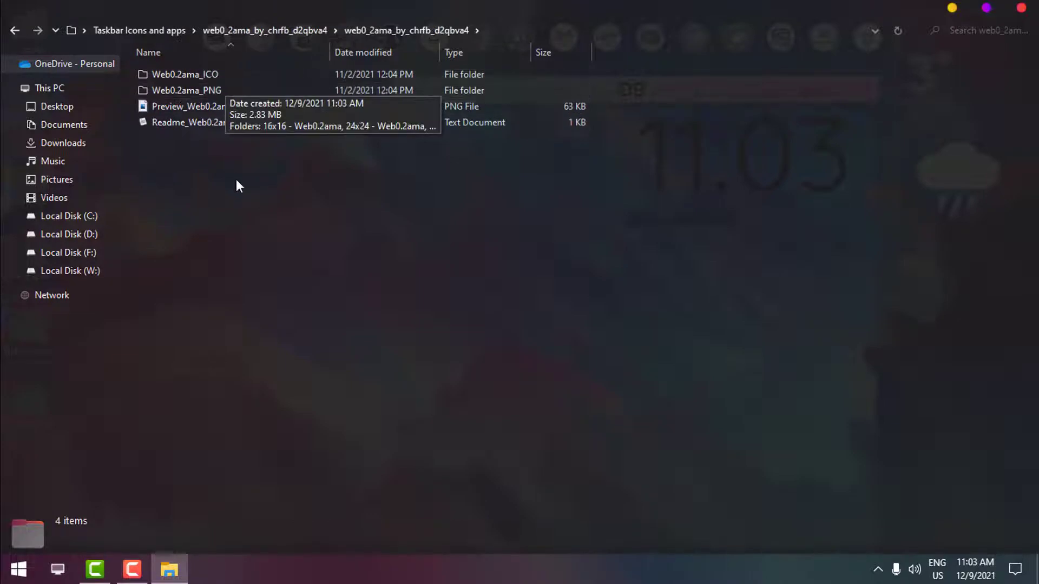
# Turn off "Always show icons, never thumbnails" in File Explorer Options and close the Control Panel.
pyautogui.click(19, 569)
pyautogui.click(293, 449)
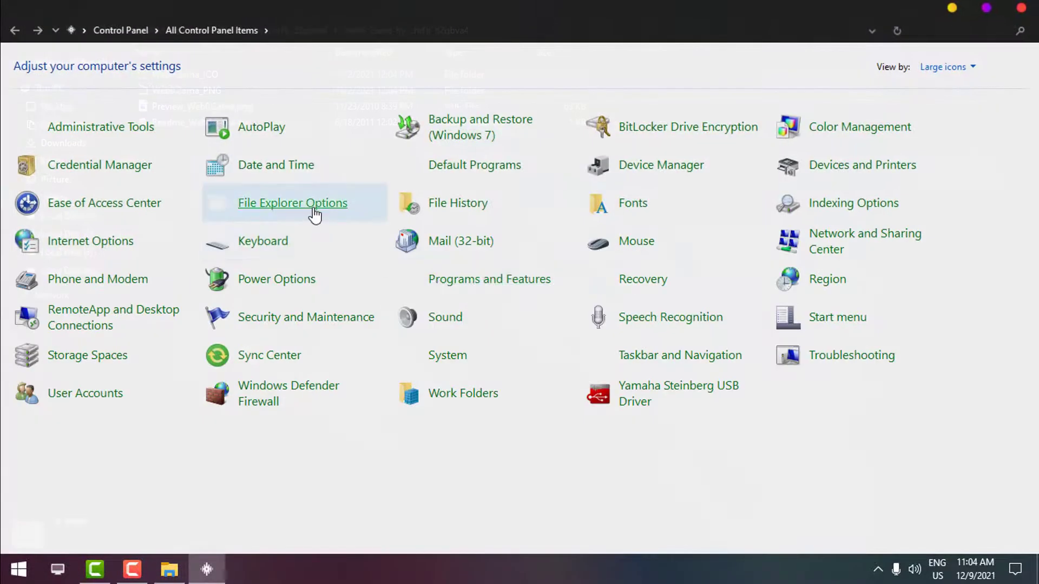
pyautogui.click(311, 211)
pyautogui.click(141, 118)
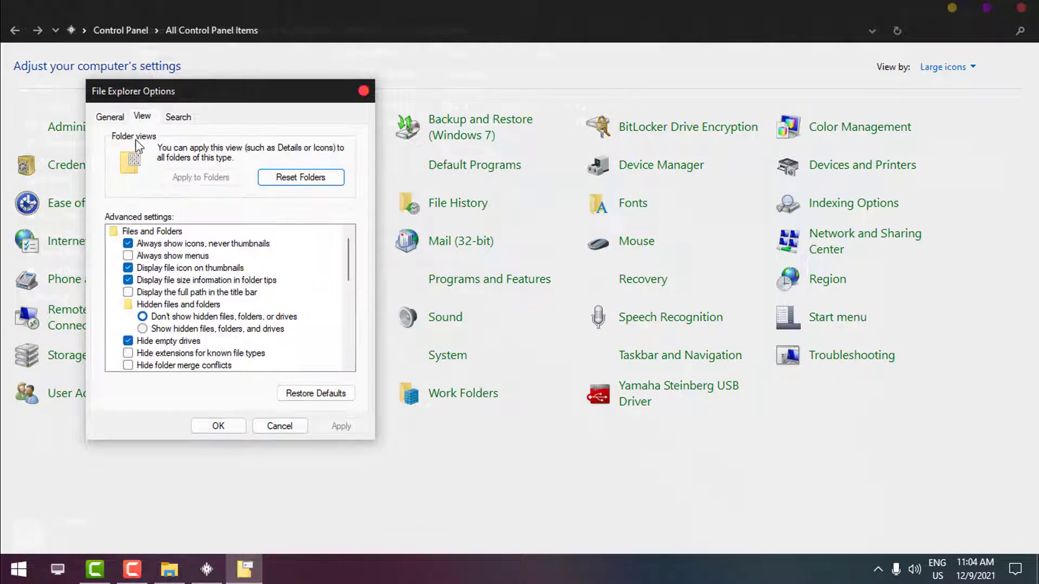
pyautogui.click(131, 244)
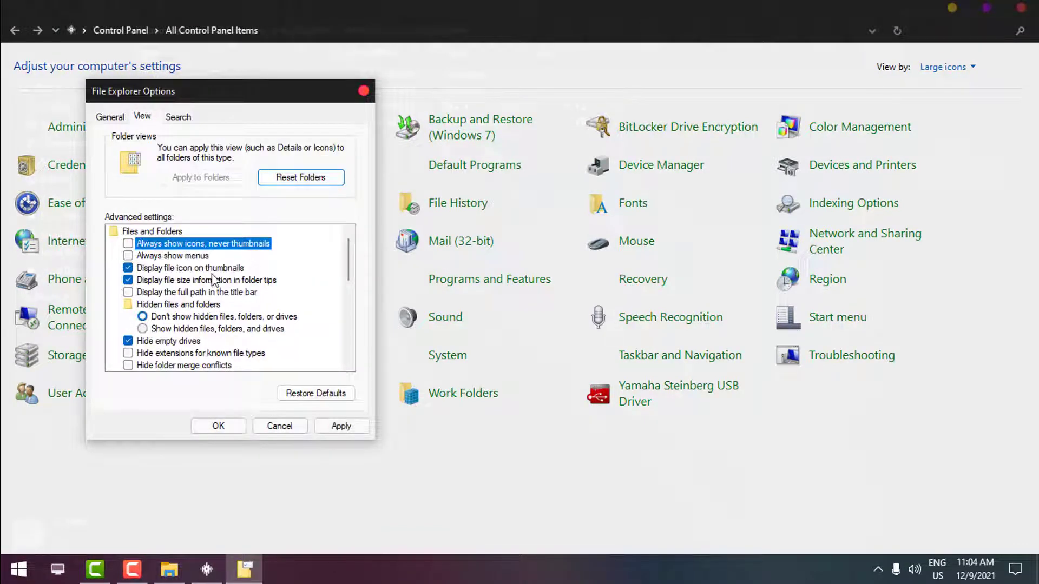
pyautogui.click(220, 427)
pyautogui.hotkey('alt', 'F4')
# Look through the 256x256 - Web0.2ama icons inside the extracted Web0.2ama_PNG folder.
pyautogui.doubleClick(239, 89)
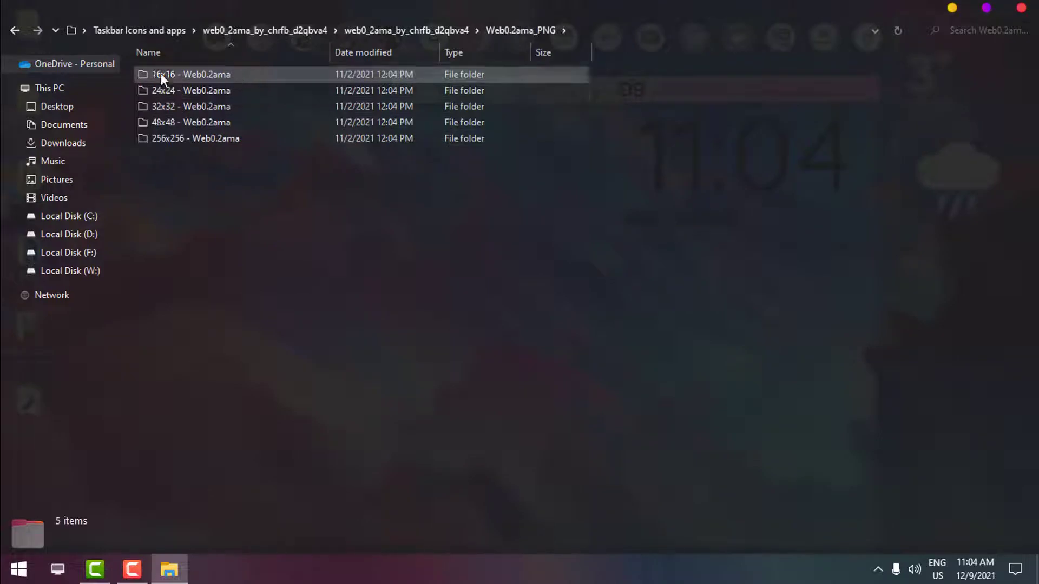
pyautogui.doubleClick(180, 138)
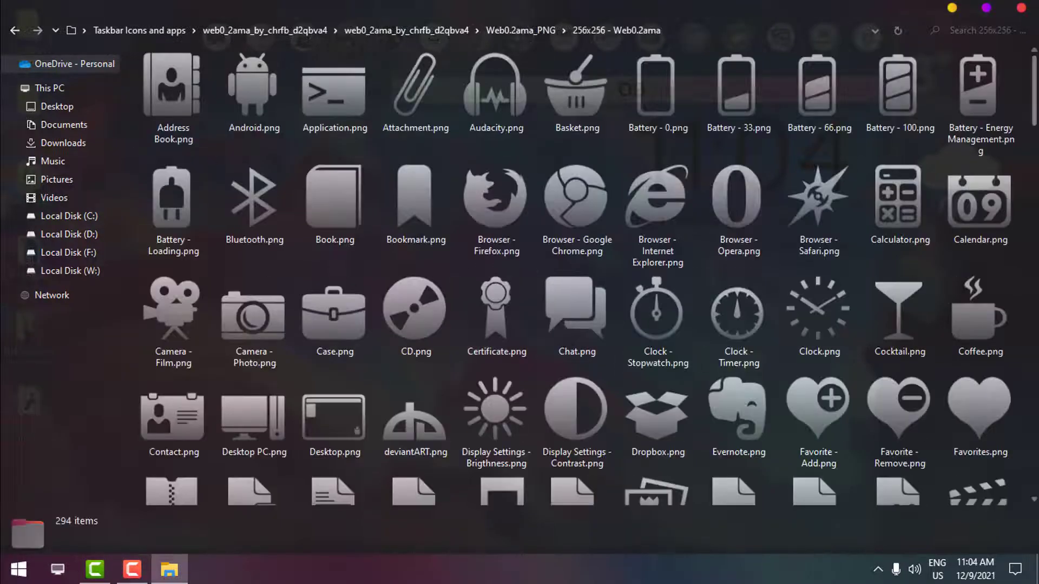
pyautogui.scroll(-5, 587, 271)
# Return to the Taskbar Icons and apps folder and copy the extracted web0_2ama_by_chrfb_d2qbva4 folder.
pyautogui.click(15, 30)
pyautogui.click(16, 29)
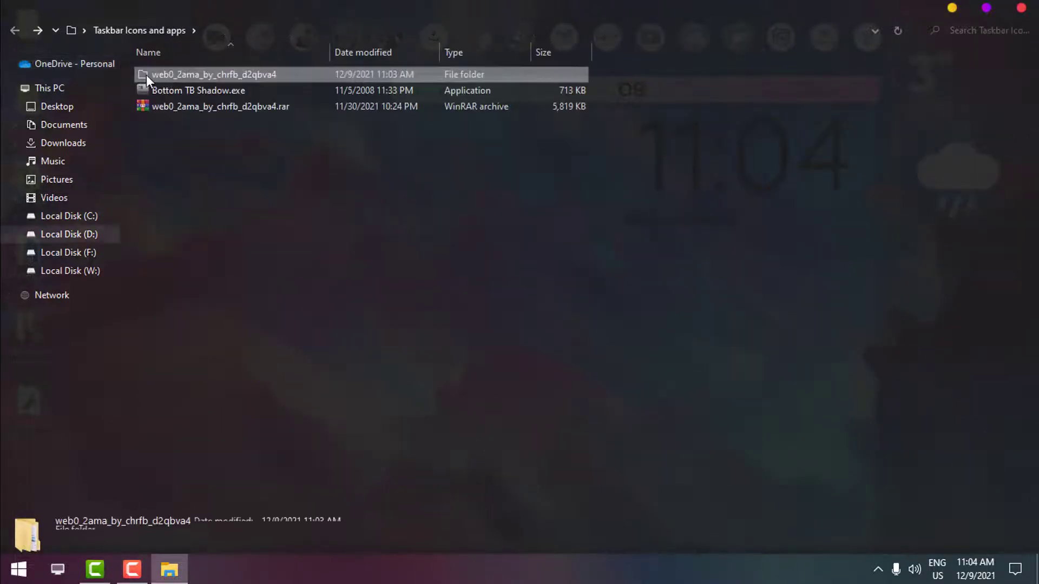
pyautogui.rightClick(154, 74)
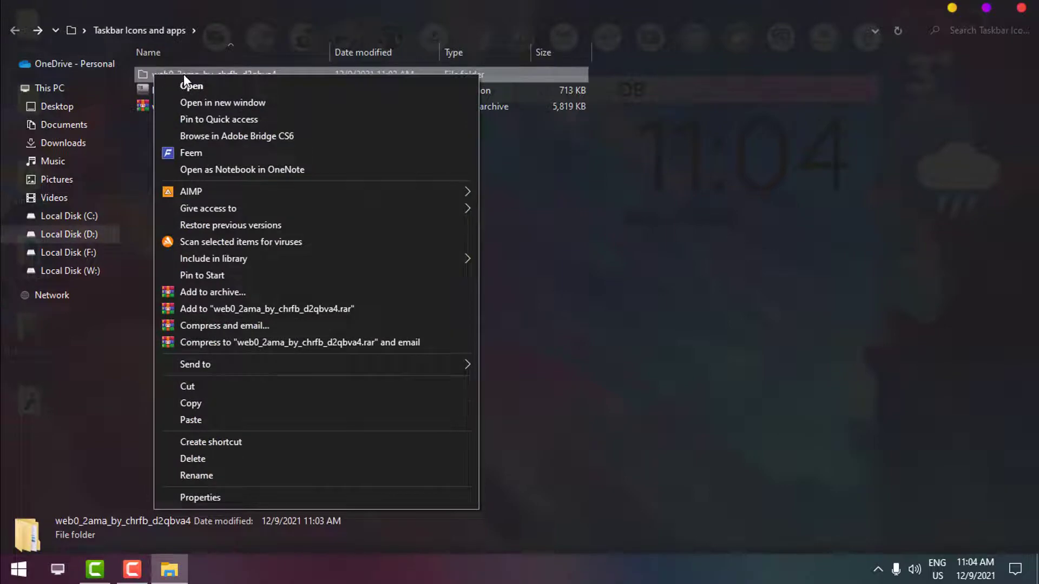
pyautogui.click(189, 404)
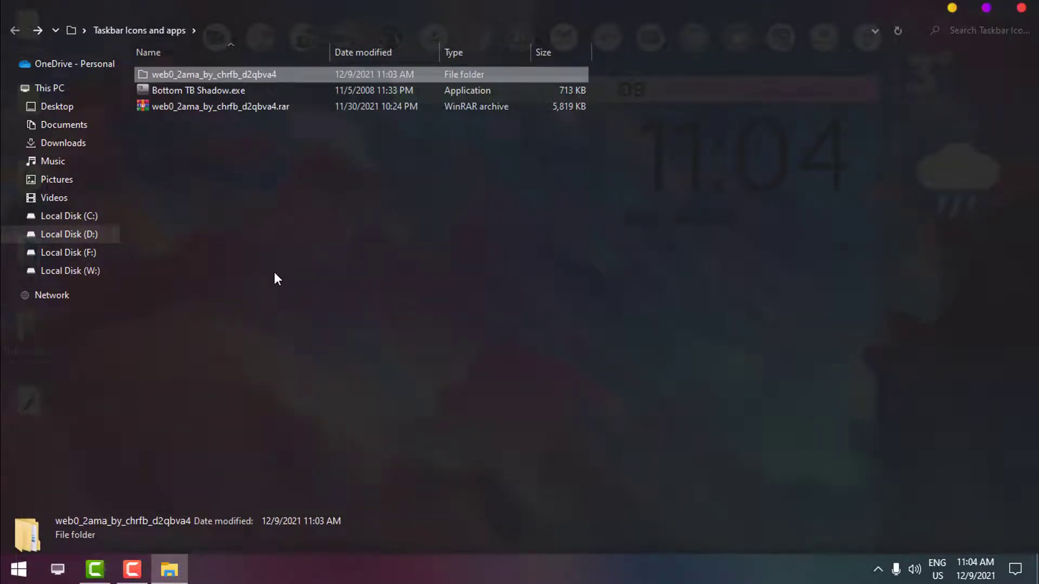
# View the 256x256 PNG icons of web0_2ama_by_chrfb_d2qbva4 in the Icons folder on Local Disk (D:), and close the folder window.
pyautogui.click(90, 236)
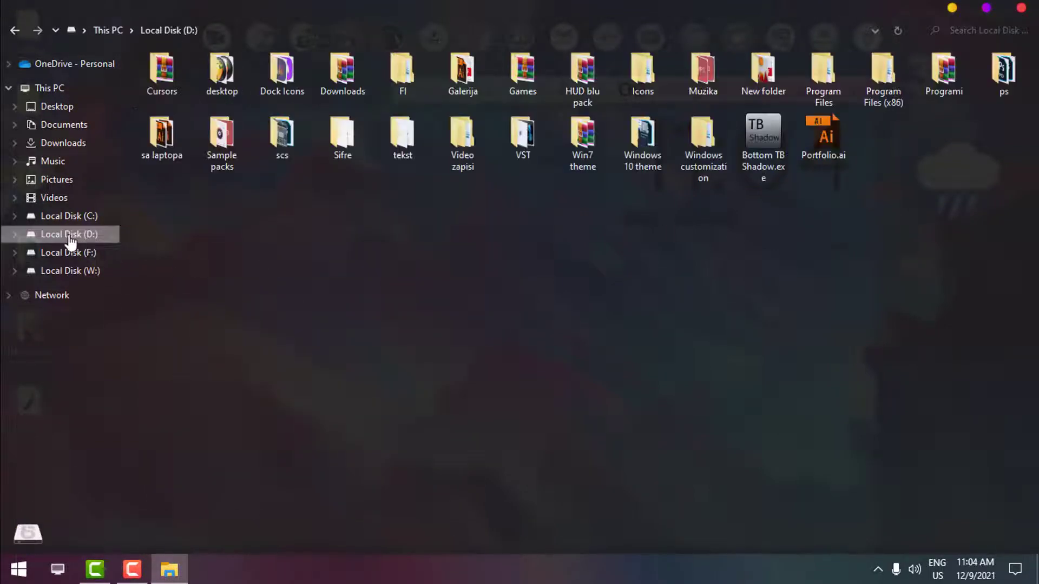
pyautogui.doubleClick(641, 81)
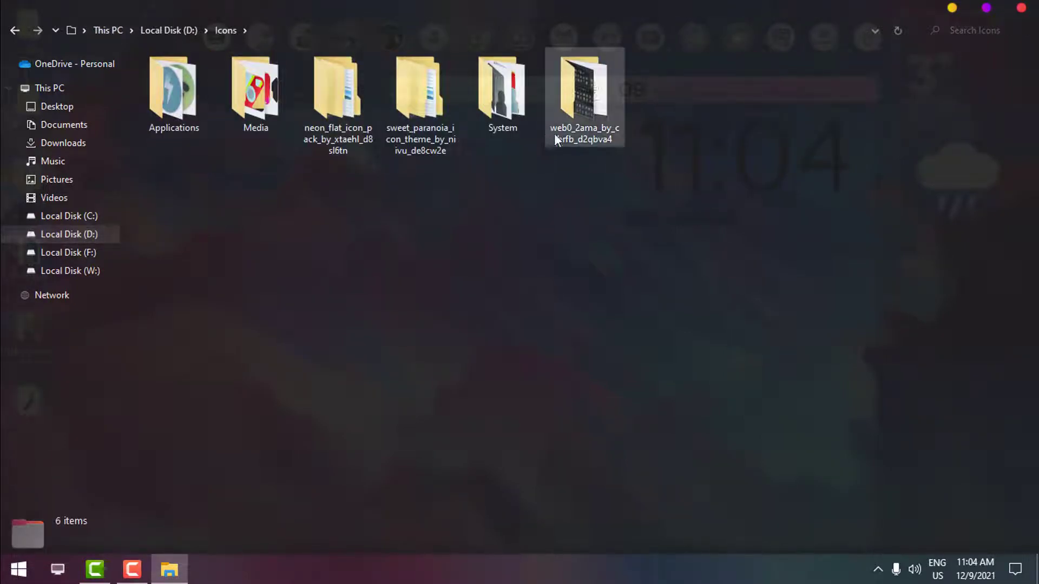
pyautogui.doubleClick(578, 129)
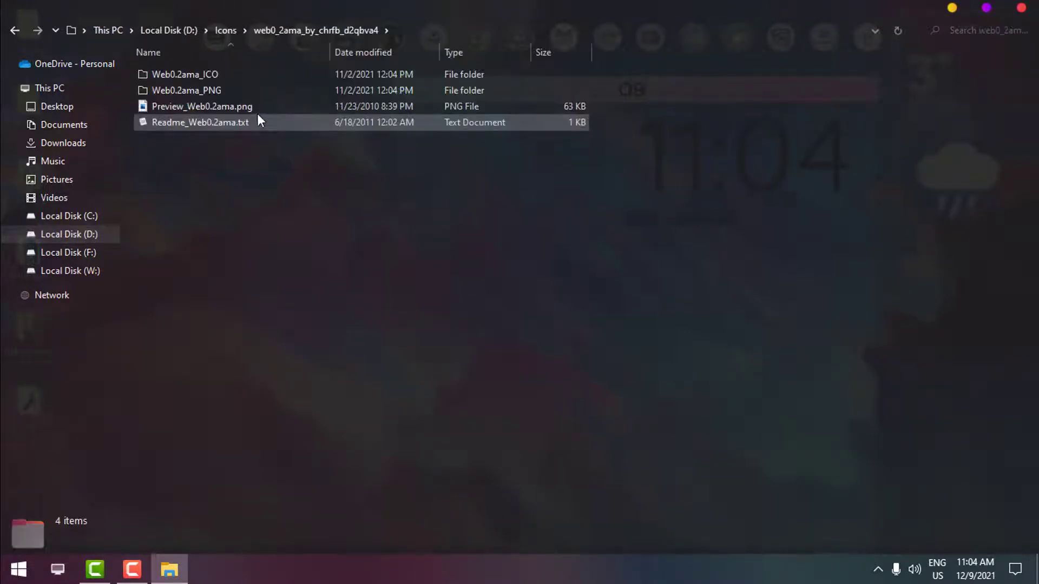
pyautogui.doubleClick(204, 89)
pyautogui.doubleClick(223, 136)
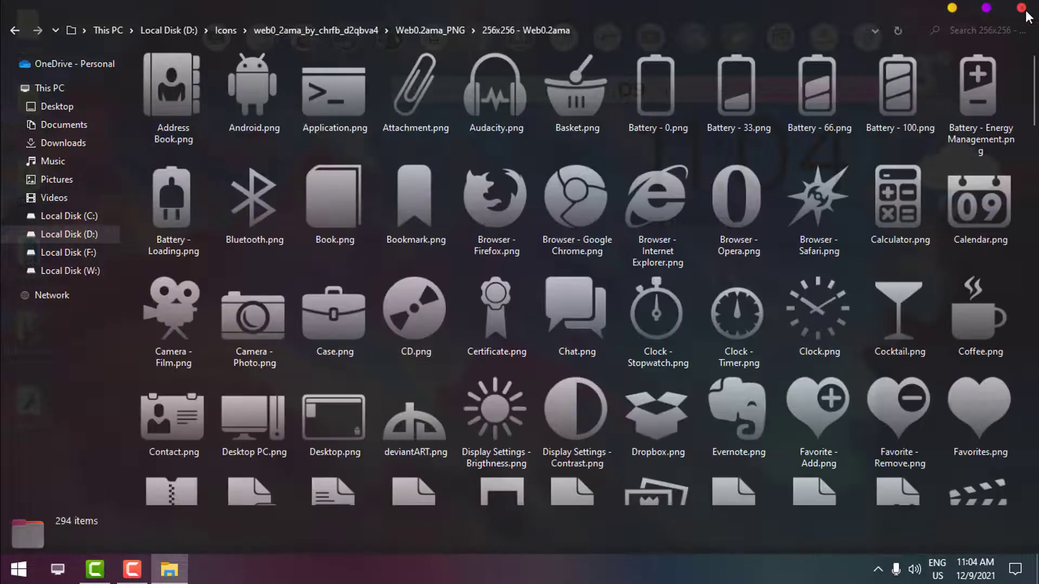
pyautogui.click(1021, 8)
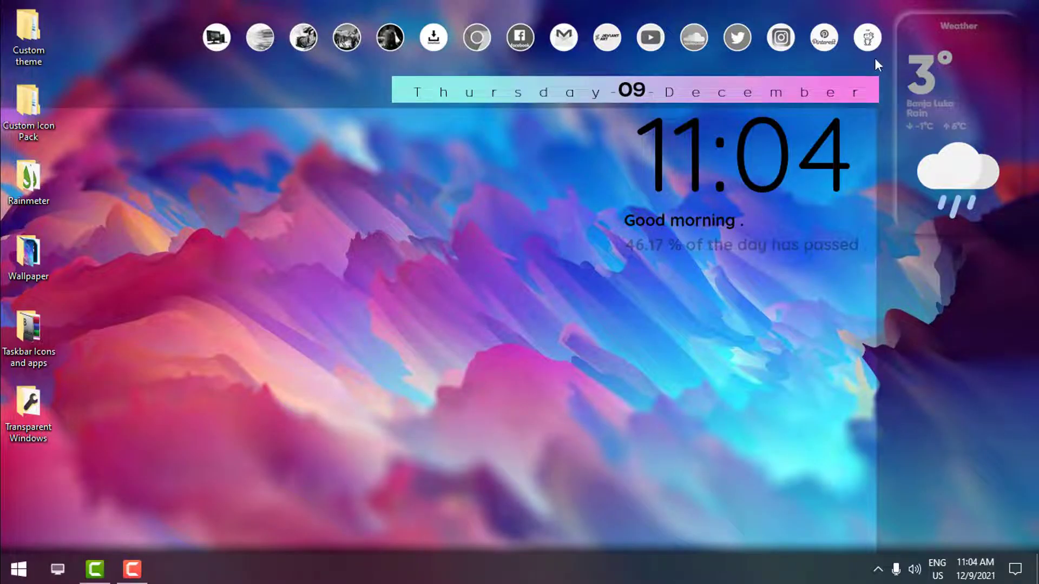
# Search the installed programs for chrome, check the install location in the properties of chrome.exe, and dismiss them.
pyautogui.click(5, 578)
pyautogui.click(5, 579)
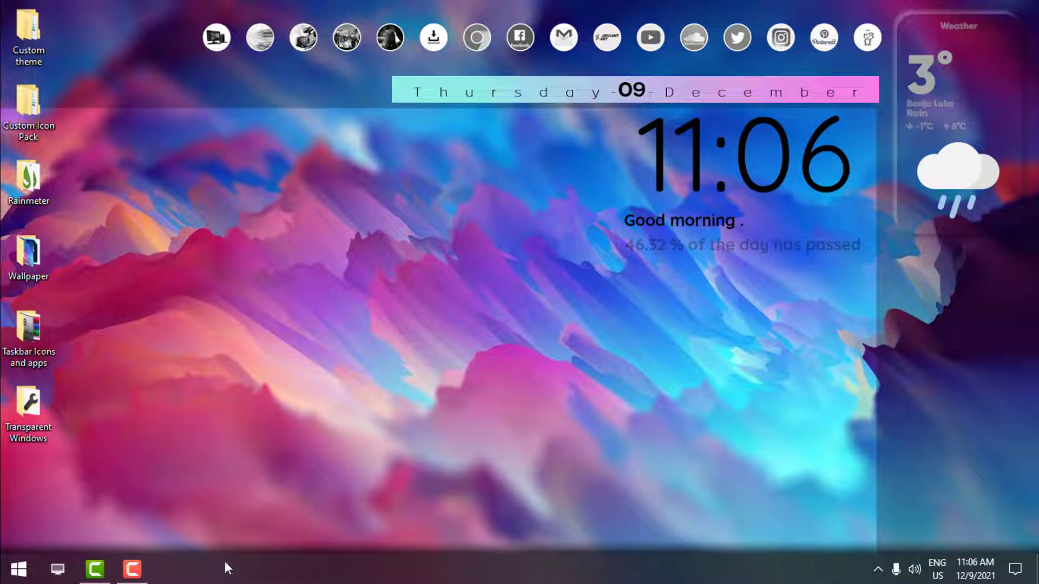
pyautogui.click(19, 569)
pyautogui.write('chrome')
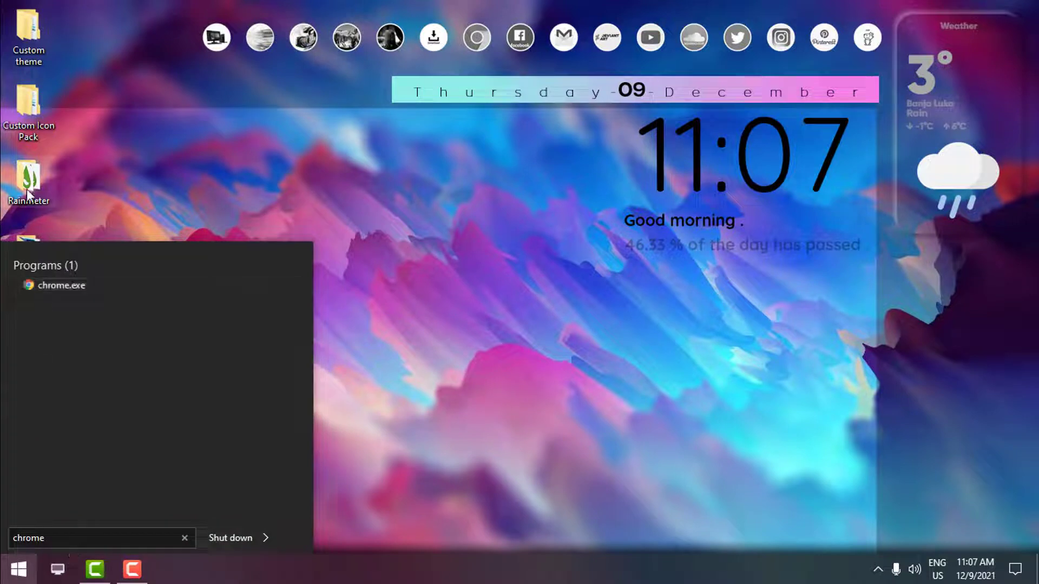
pyautogui.rightClick(66, 286)
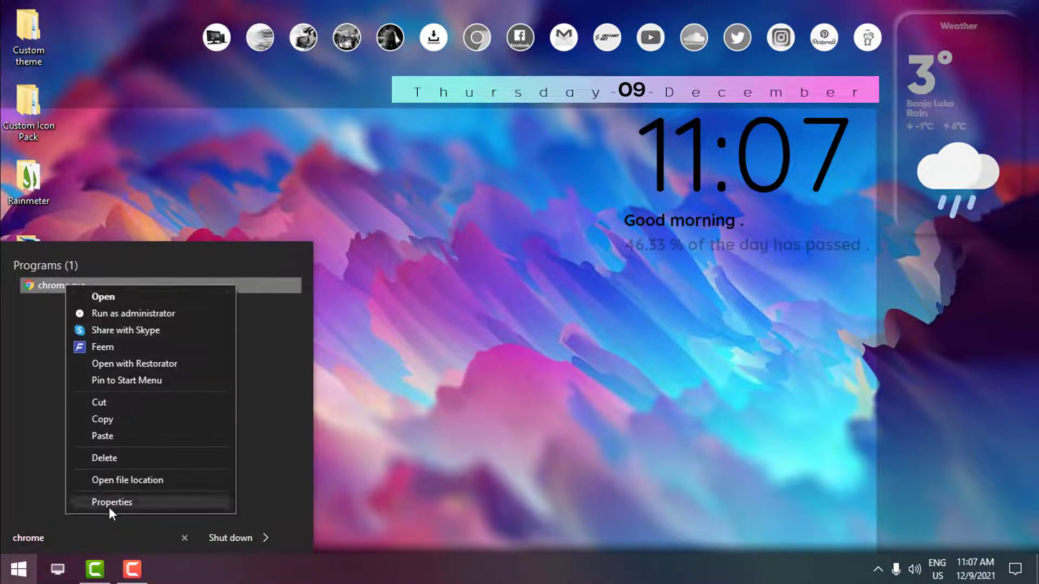
pyautogui.click(109, 505)
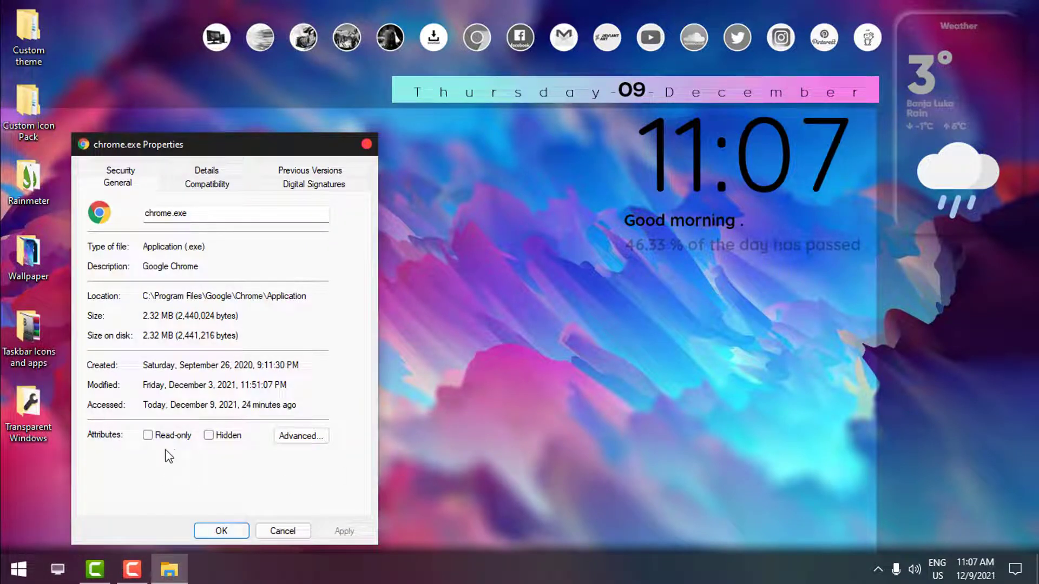
pyautogui.click(276, 531)
# Open a maximized File Explorer window at C:\Program Files\Google\Chrome\Application.
pyautogui.press('super+e')
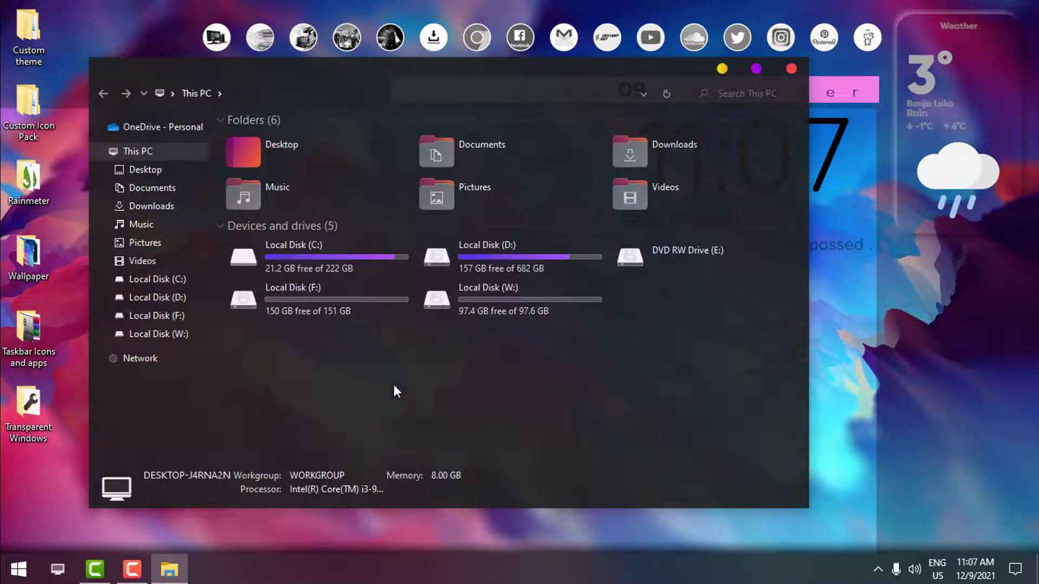
pyautogui.click(756, 69)
pyautogui.doubleClick(304, 191)
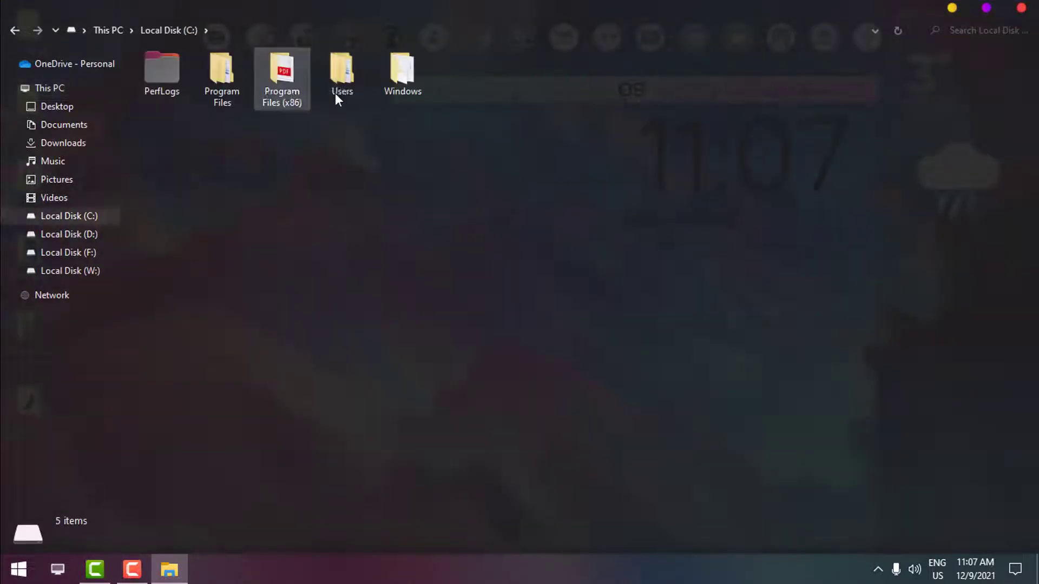
pyautogui.doubleClick(237, 100)
pyautogui.doubleClick(589, 93)
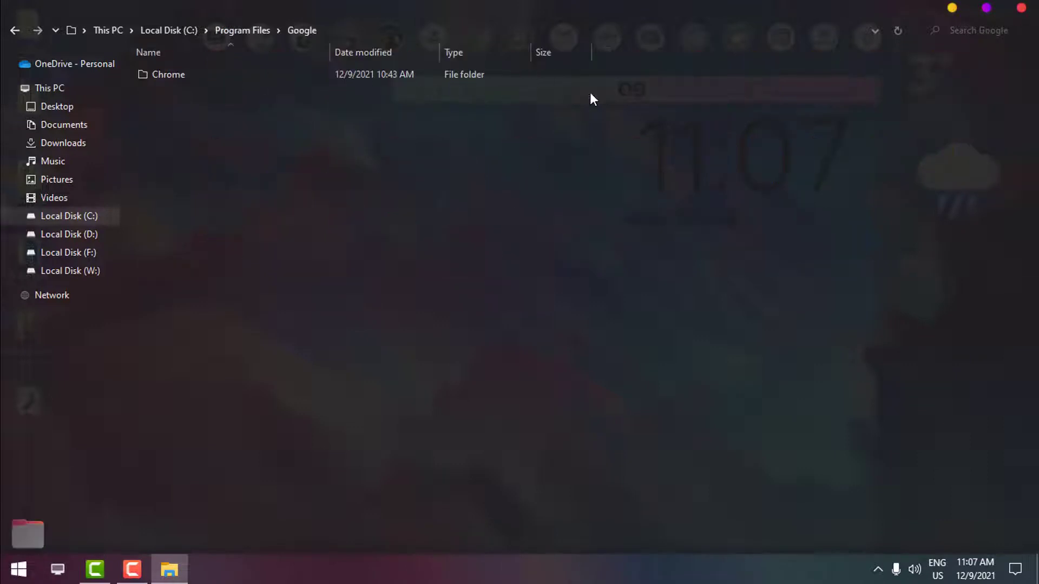
pyautogui.doubleClick(164, 76)
pyautogui.doubleClick(168, 77)
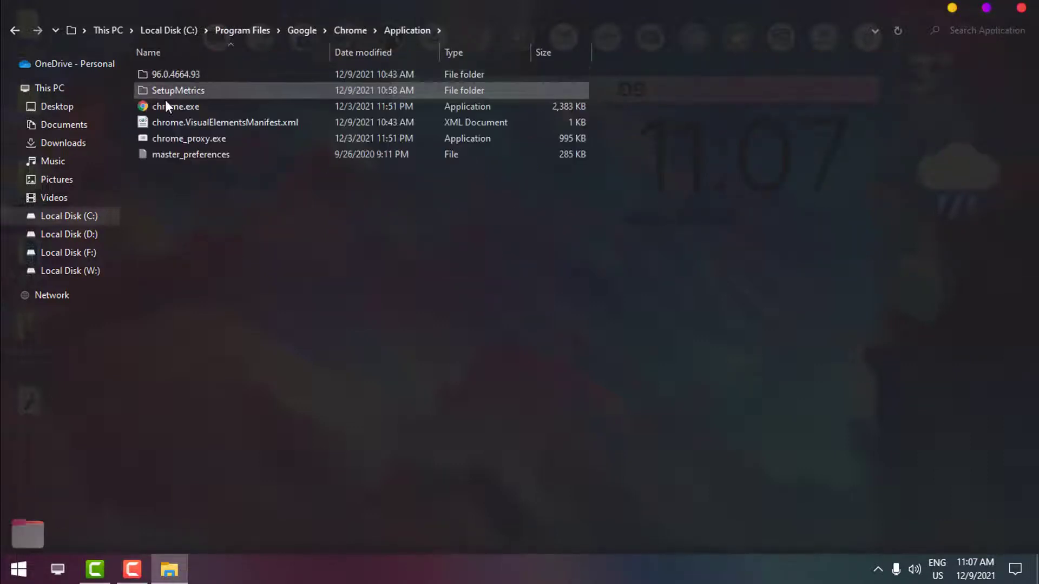
# Pin chrome.exe to the Start Menu and close the folder window.
pyautogui.click(168, 106)
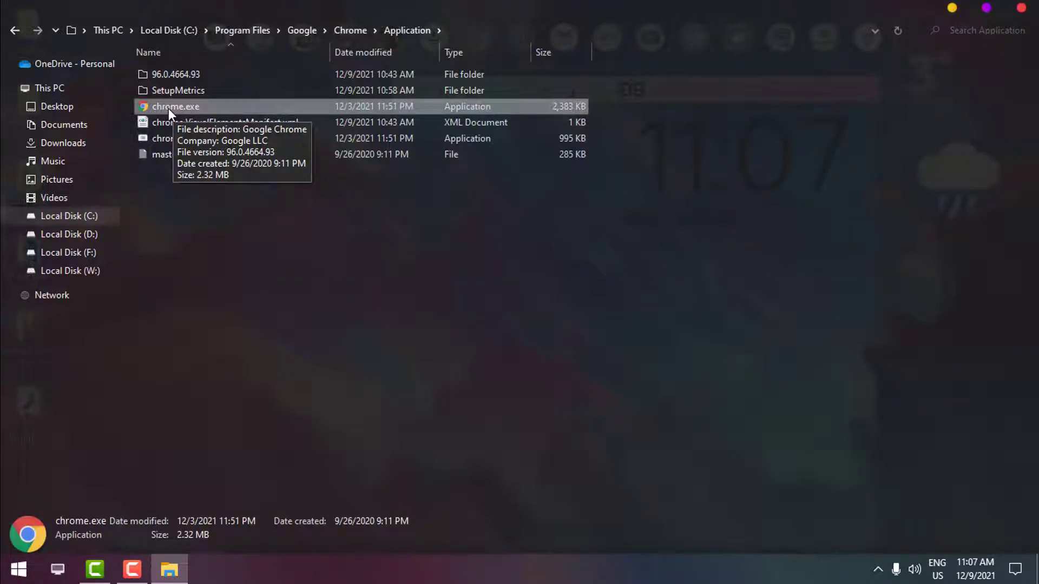
pyautogui.rightClick(174, 106)
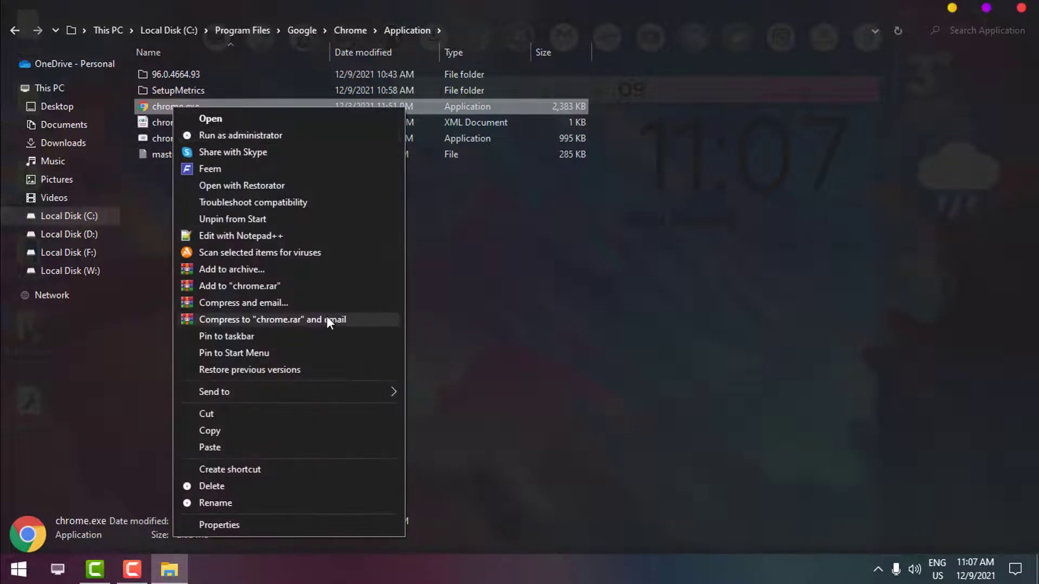
pyautogui.click(284, 352)
pyautogui.hotkey('alt', 'F4')
# Open the properties of the pinned Google Chrome shortcut and start browsing for a replacement icon file.
pyautogui.press('super')
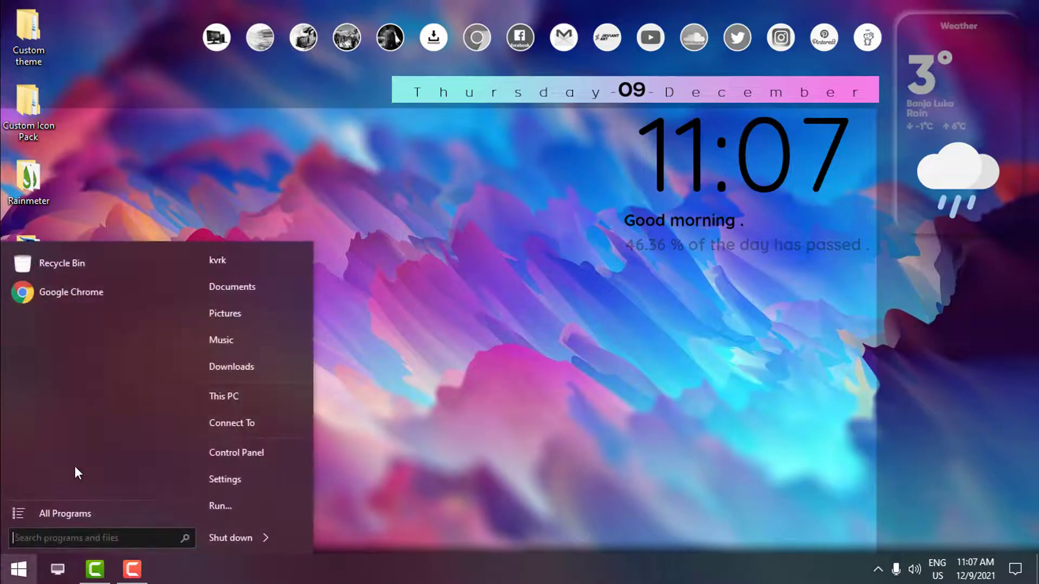
pyautogui.rightClick(83, 292)
pyautogui.click(118, 479)
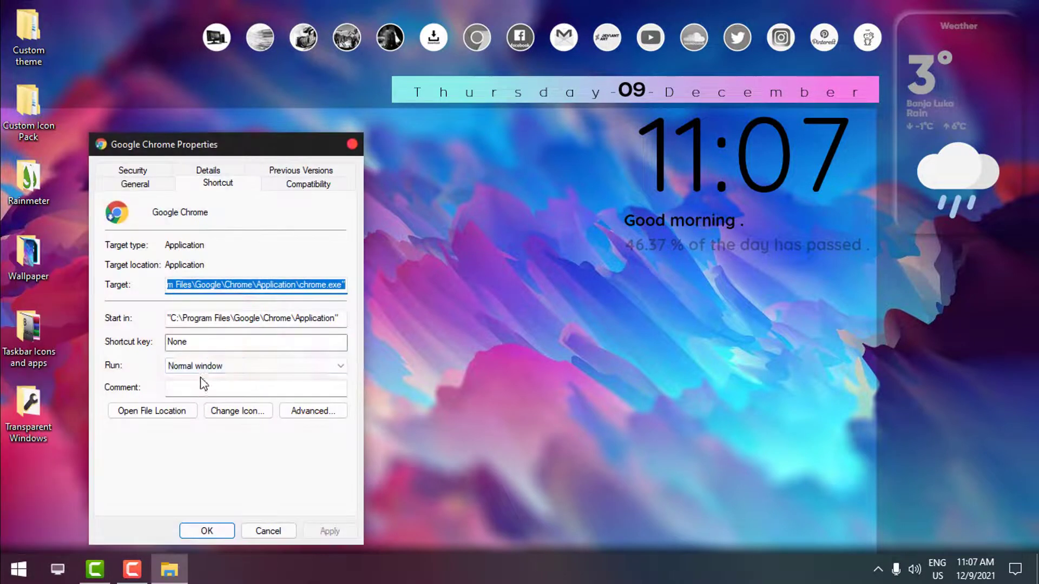
pyautogui.click(222, 410)
pyautogui.click(318, 261)
pyautogui.click(197, 263)
pyautogui.moveTo(345, 161); pyautogui.dragTo(335, 112)
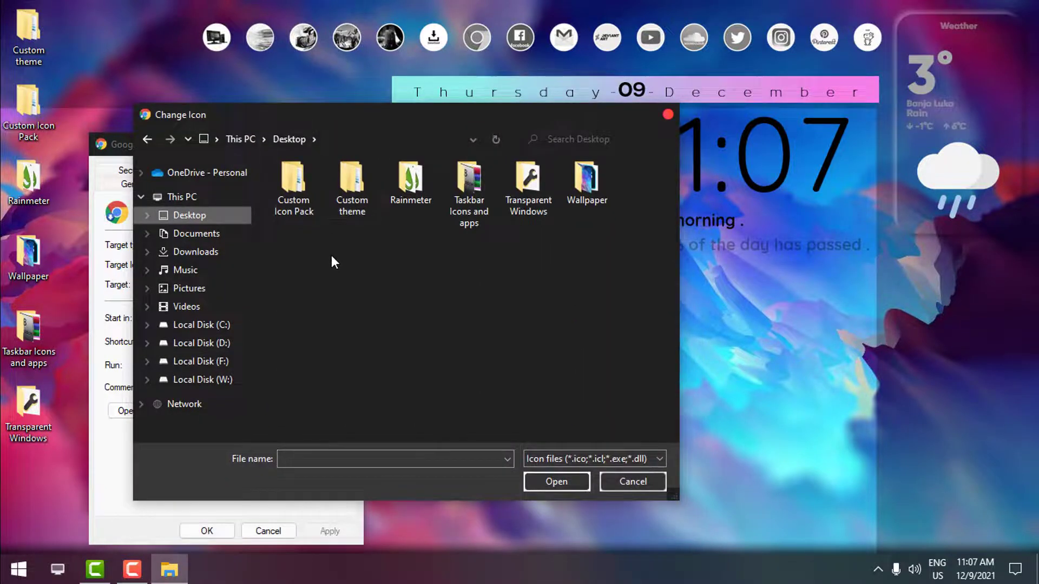
# Choose Browser - Google Chrome.ico from D:\Icons\web0_2ama_by_chrfb_d2qbva4\Web0.2ama_ICO as the Chrome shortcut's icon and save the properties.
pyautogui.click(235, 344)
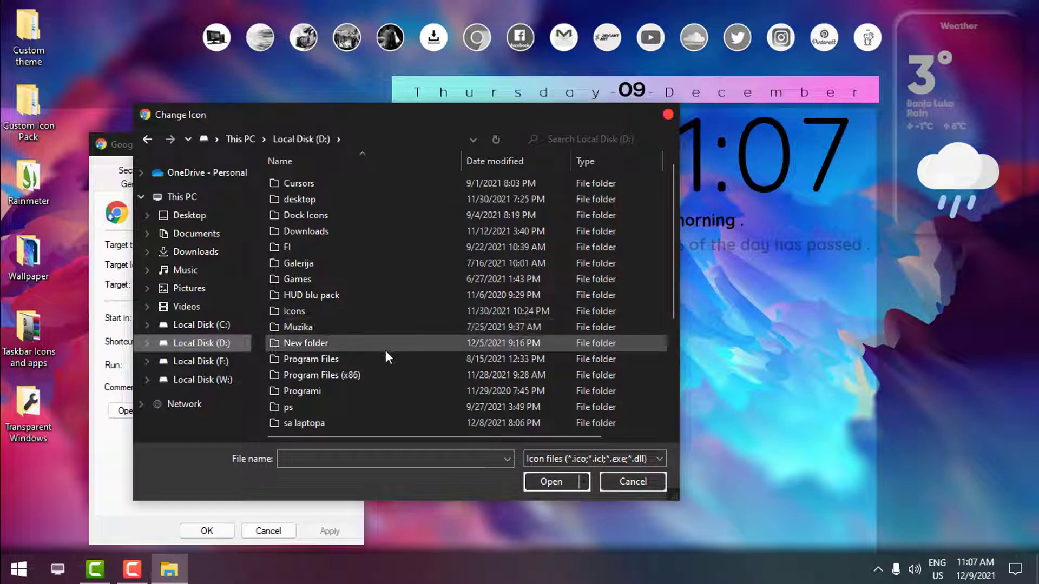
pyautogui.doubleClick(316, 310)
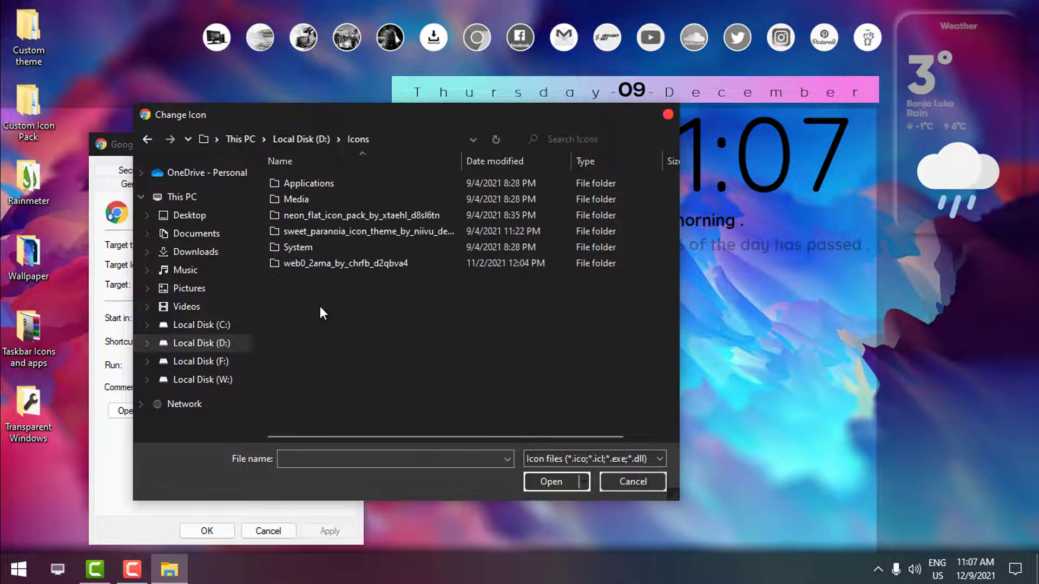
pyautogui.doubleClick(344, 266)
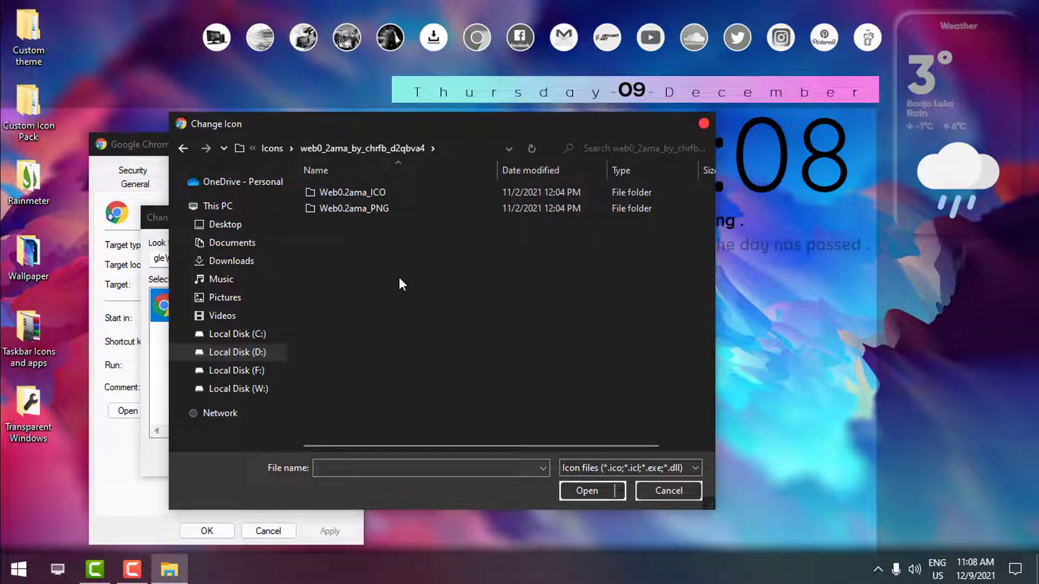
pyautogui.doubleClick(403, 193)
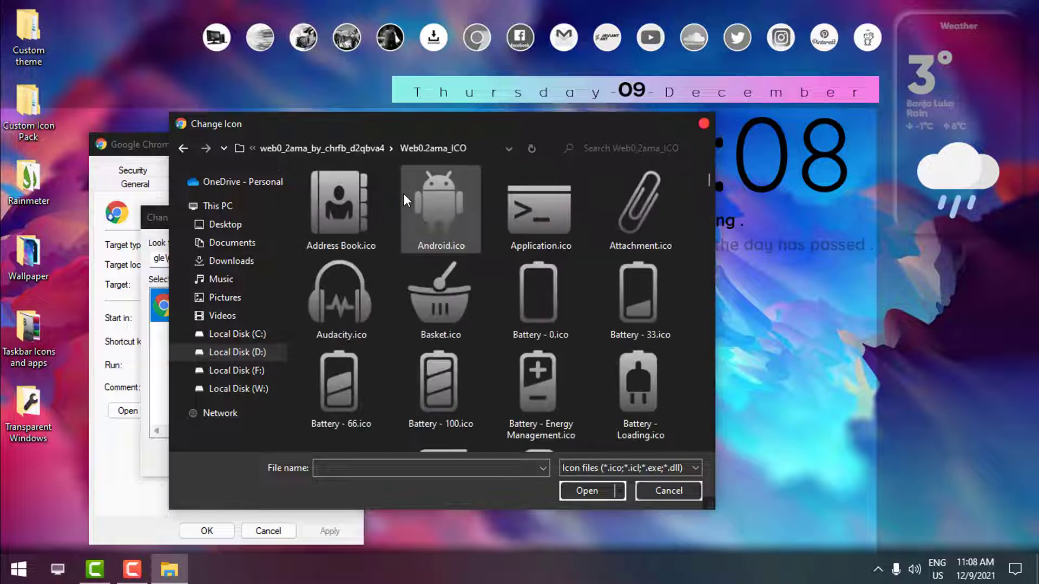
pyautogui.scroll(-4, 538, 288)
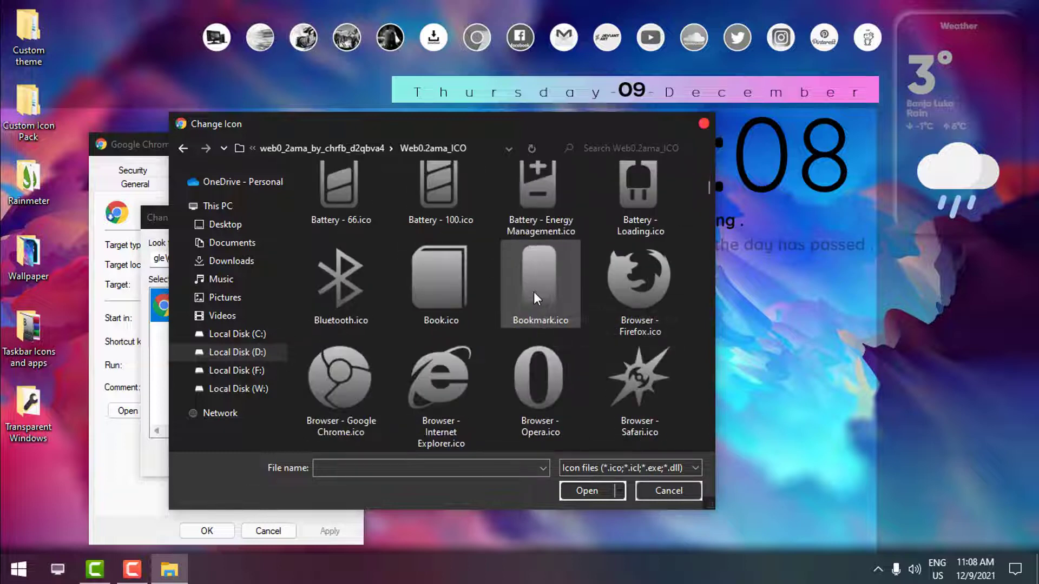
pyautogui.click(375, 398)
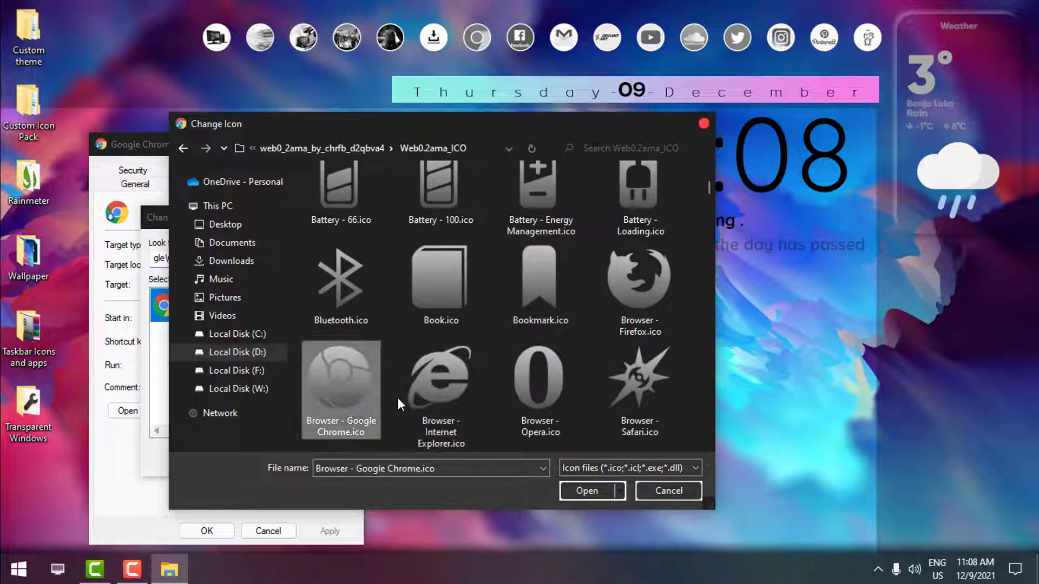
pyautogui.click(587, 491)
pyautogui.click(264, 456)
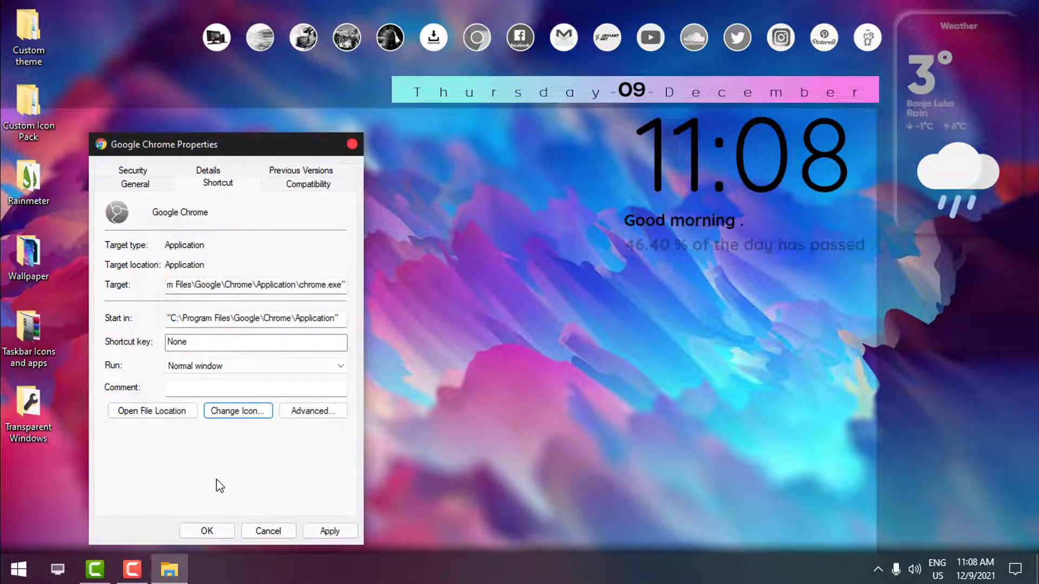
pyautogui.click(207, 530)
# Search the installed programs for chro, pin Google Chrome to the taskbar, and clear the search.
pyautogui.click(19, 569)
pyautogui.click(49, 539)
pyautogui.write('chr')
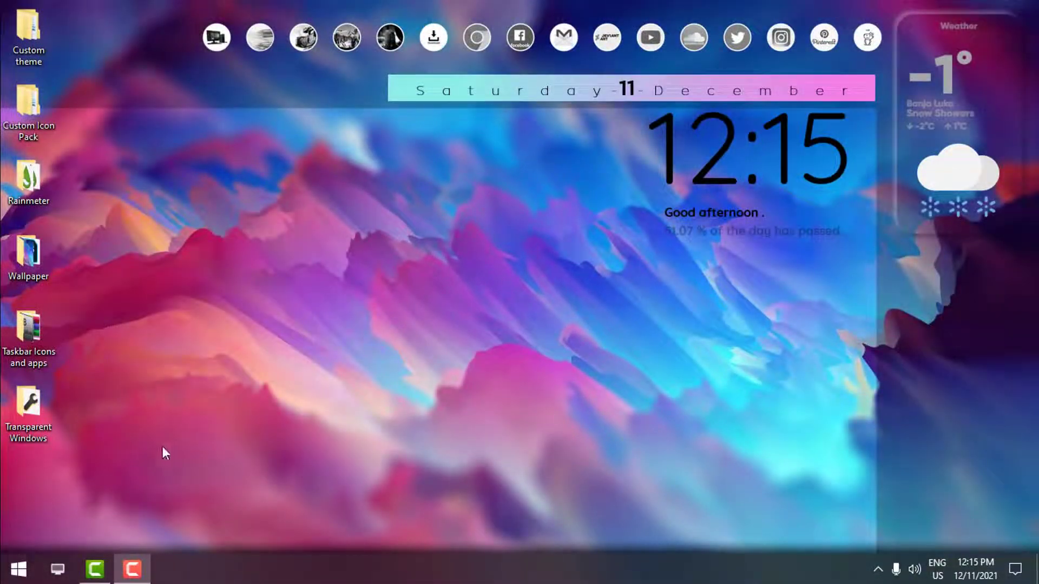
pyautogui.click(18, 568)
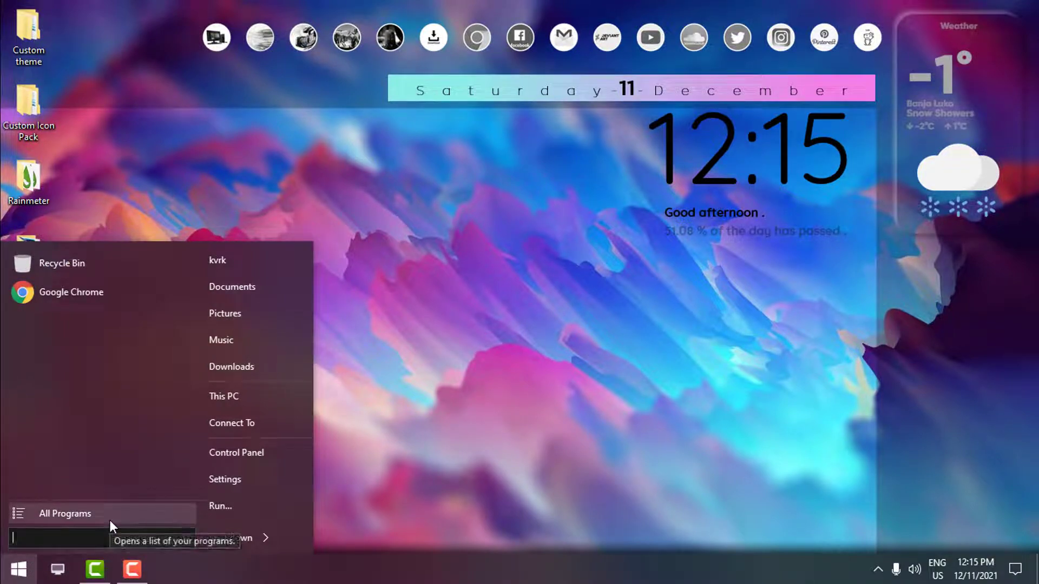
pyautogui.write('chro')
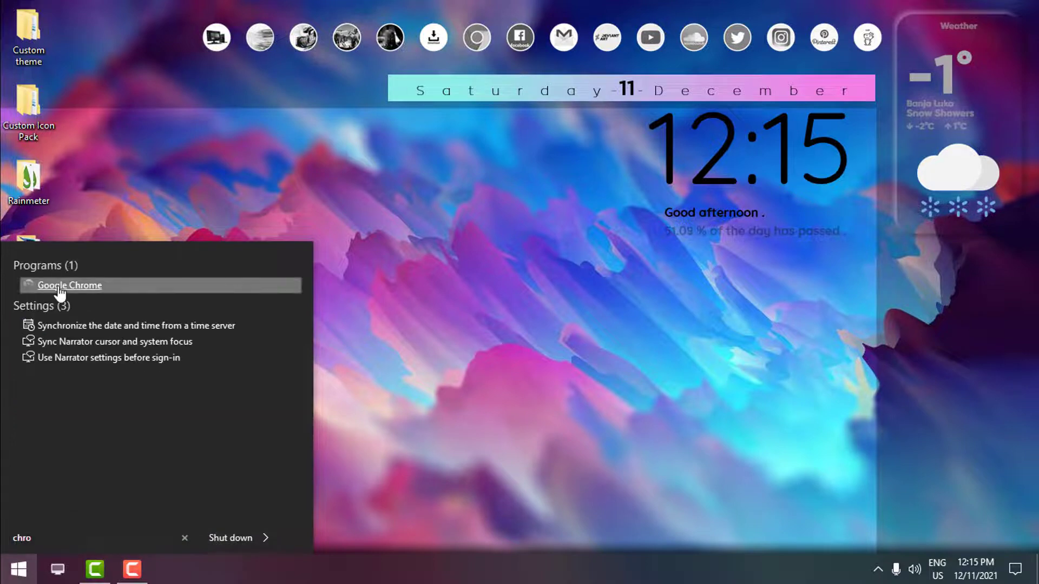
pyautogui.rightClick(59, 286)
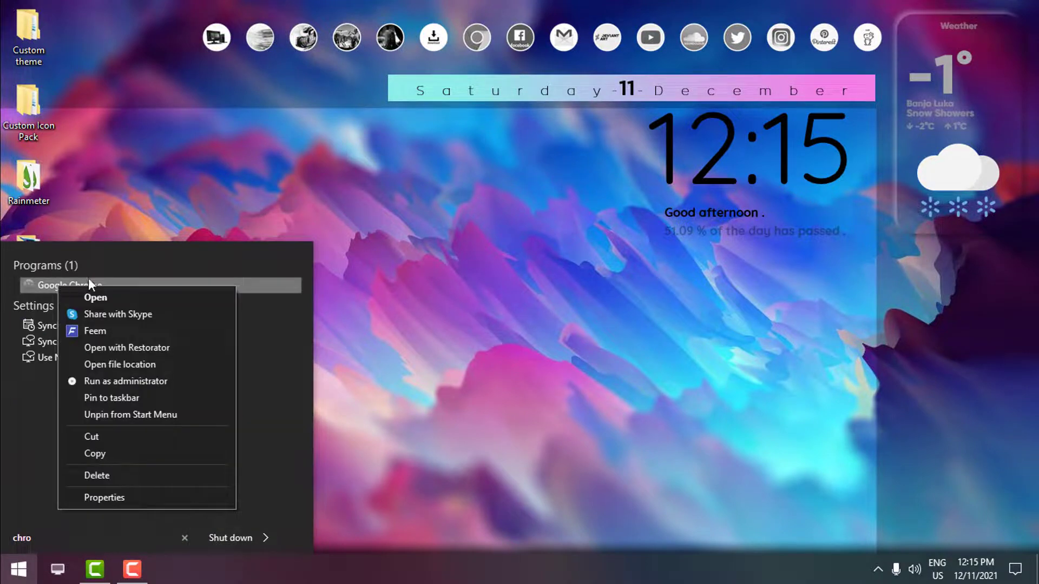
pyautogui.click(130, 399)
pyautogui.press('Escape')
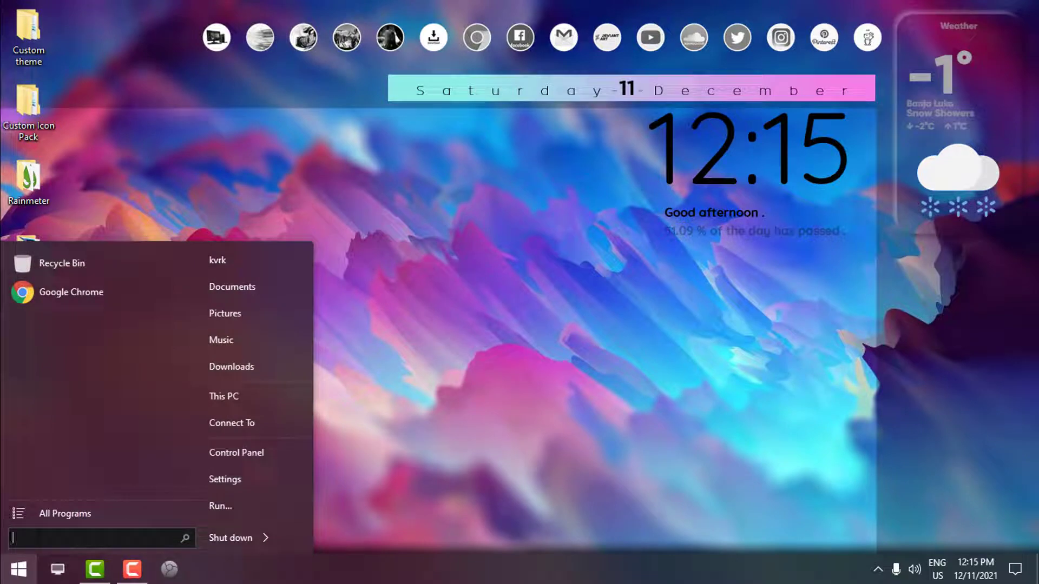
# Search the installed programs for note, pin Notepad to the taskbar, and close the Start Menu.
pyautogui.write('note')
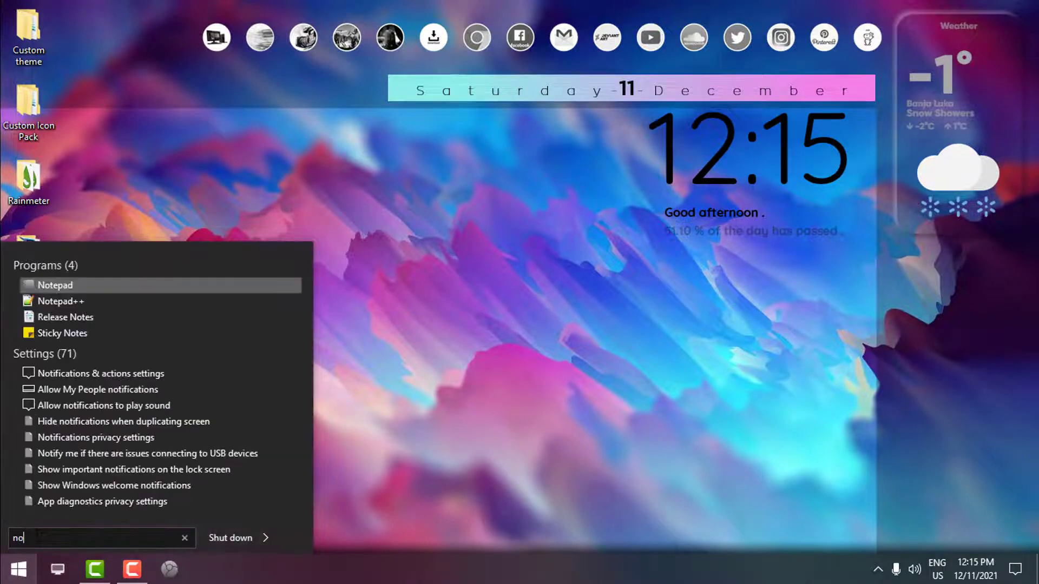
pyautogui.rightClick(47, 285)
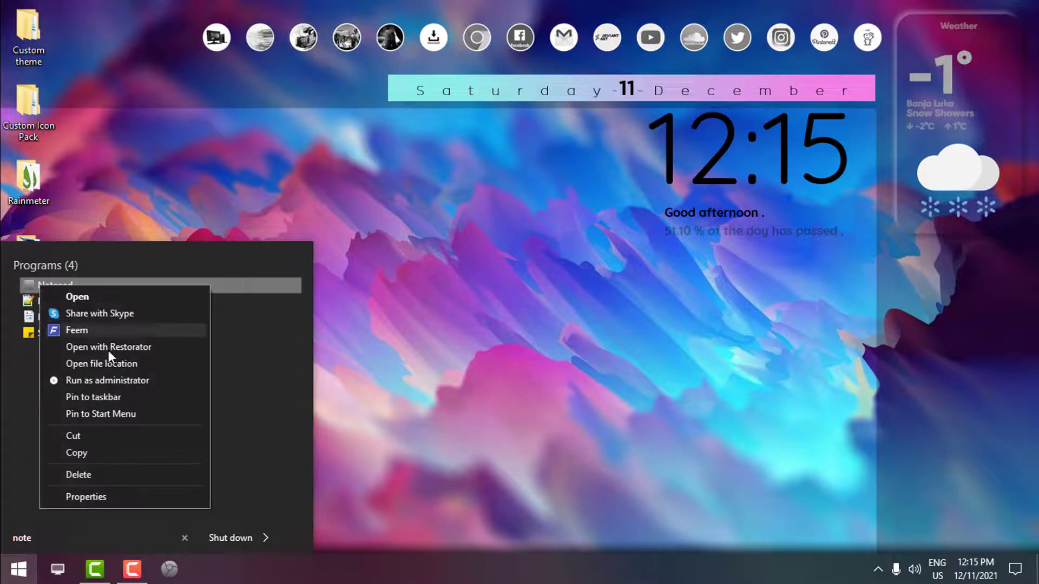
pyautogui.click(105, 398)
pyautogui.click(18, 569)
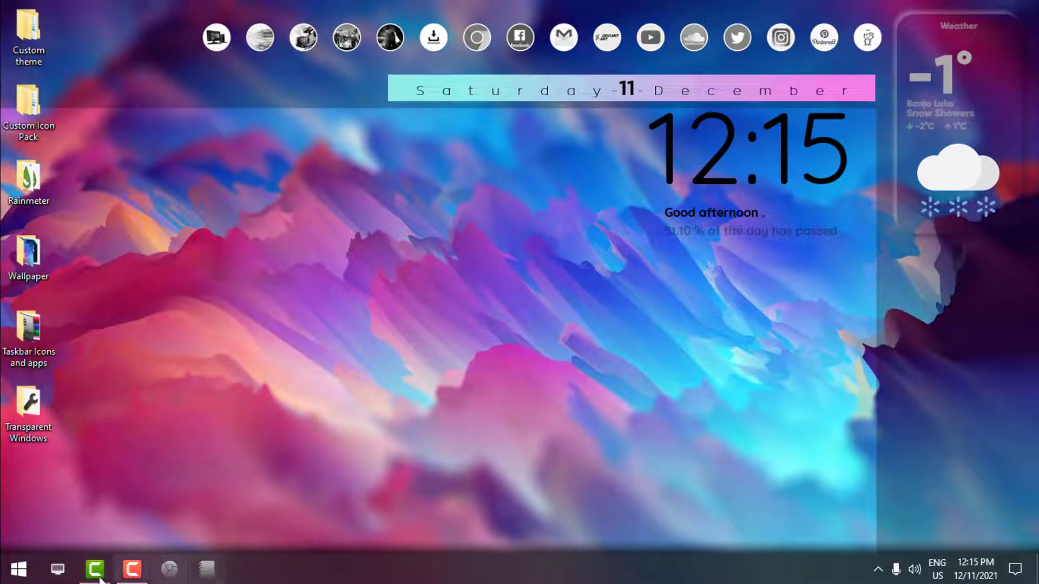
# Add the Links toolbar to the taskbar and place it before the app icons so that they sit in the centre.
pyautogui.rightClick(414, 567)
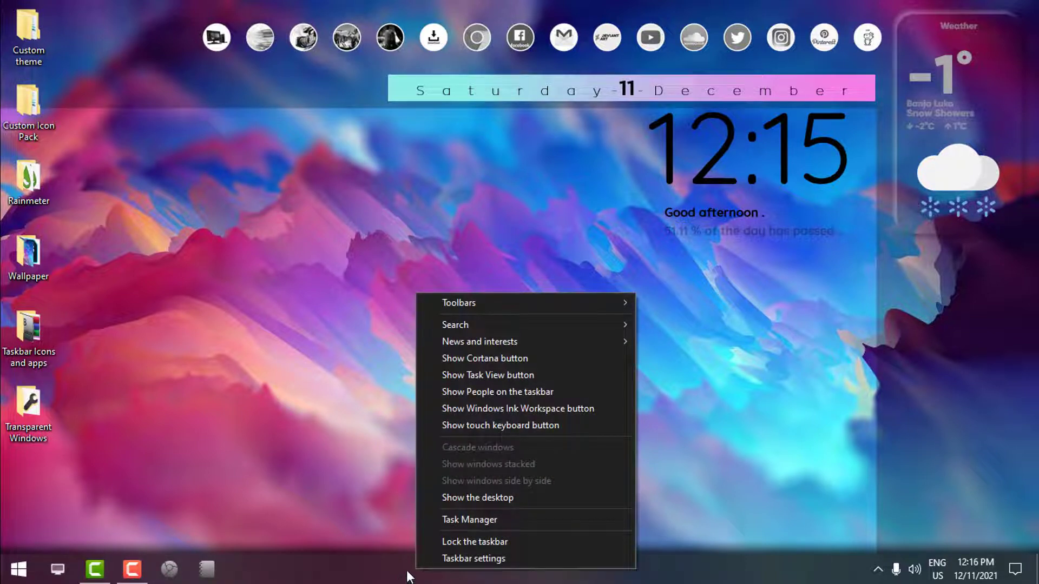
pyautogui.moveTo(495, 303)
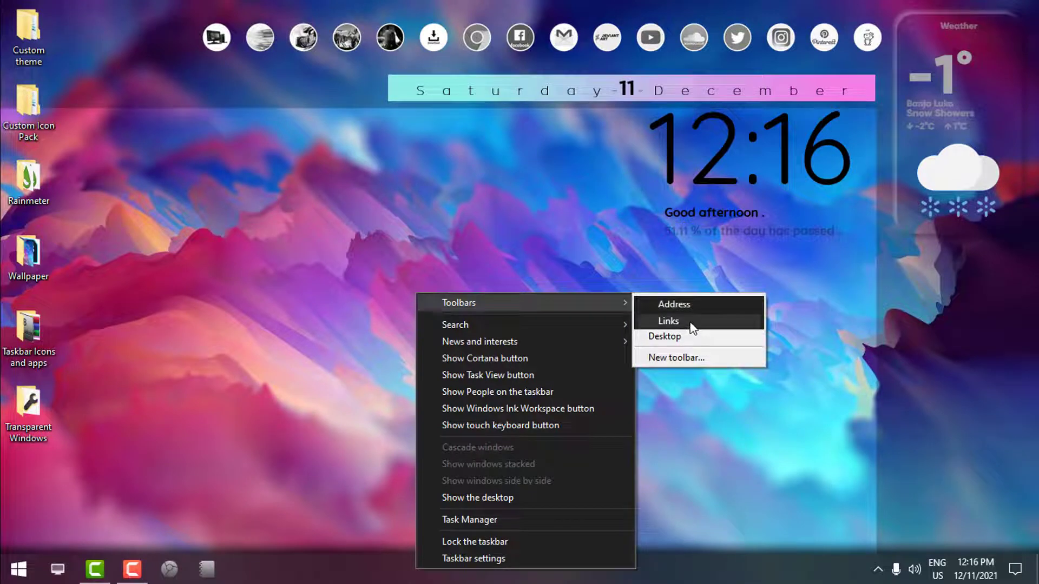
pyautogui.click(669, 321)
pyautogui.moveTo(839, 569); pyautogui.dragTo(424, 571)
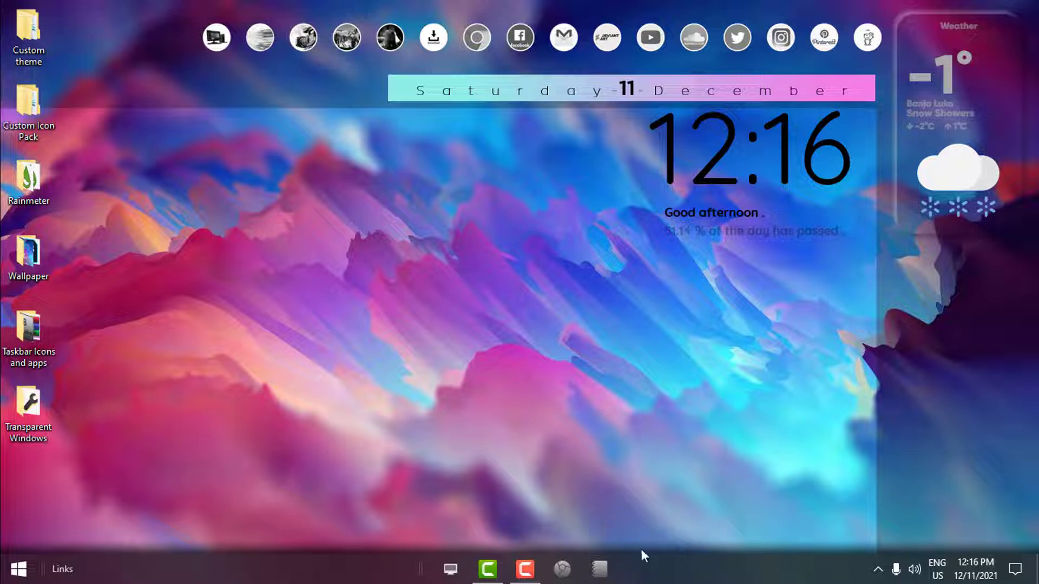
# Hide the Links toolbar's text and title, and lock the taskbar.
pyautogui.rightClick(721, 570)
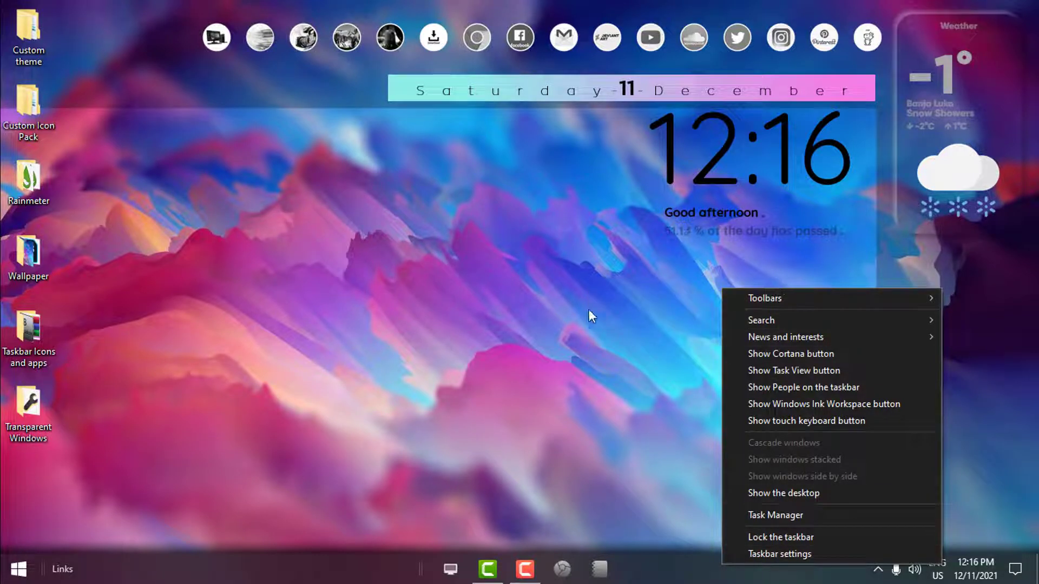
pyautogui.rightClick(256, 565)
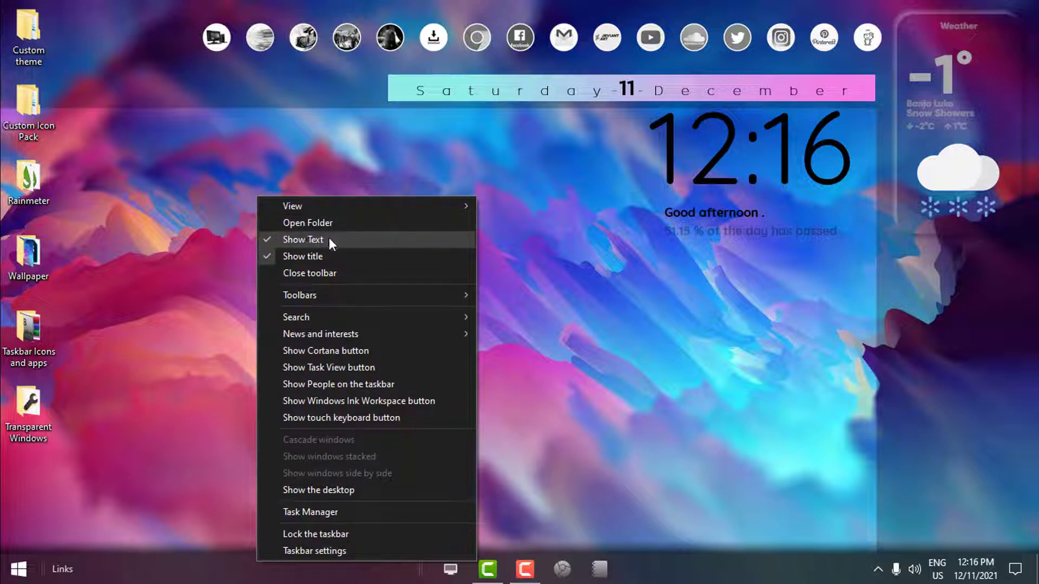
pyautogui.click(289, 242)
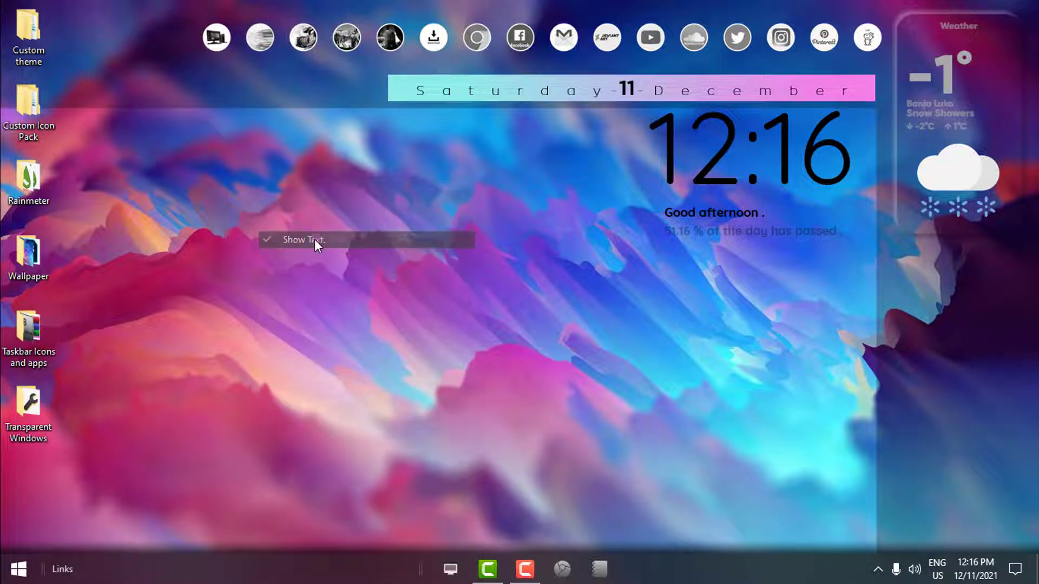
pyautogui.rightClick(267, 562)
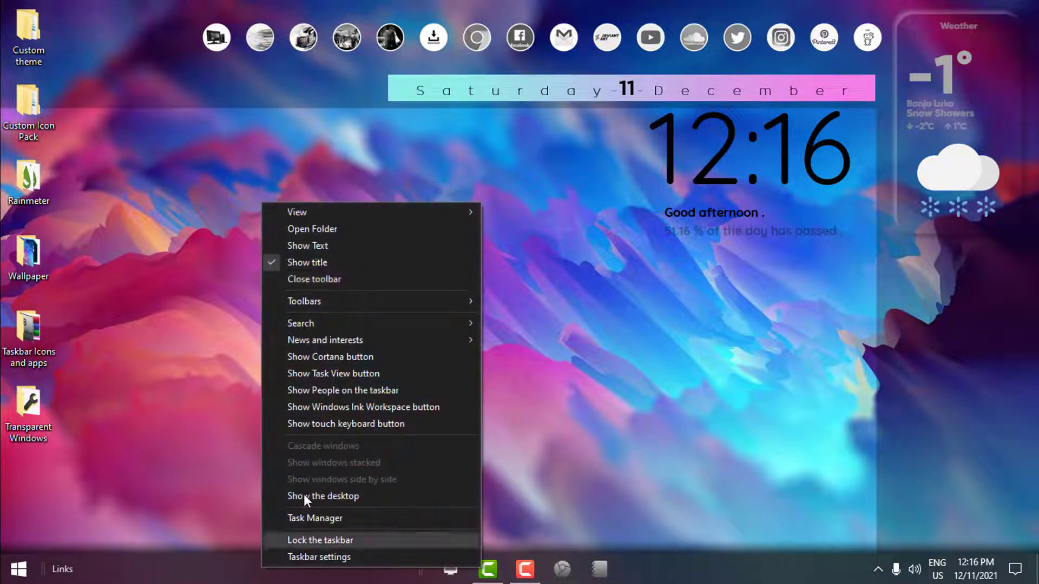
pyautogui.click(317, 261)
pyautogui.rightClick(291, 562)
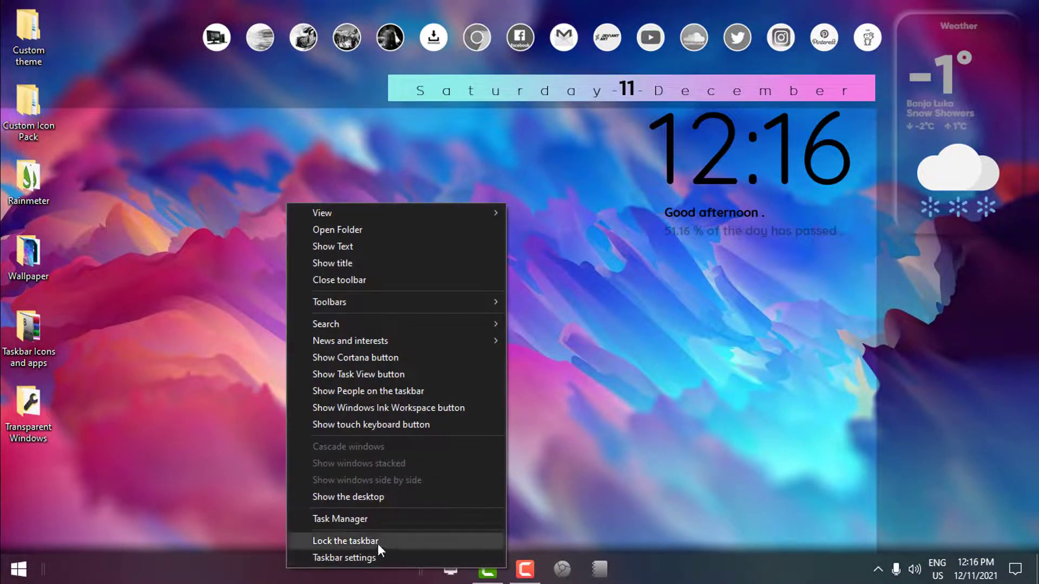
pyautogui.click(339, 542)
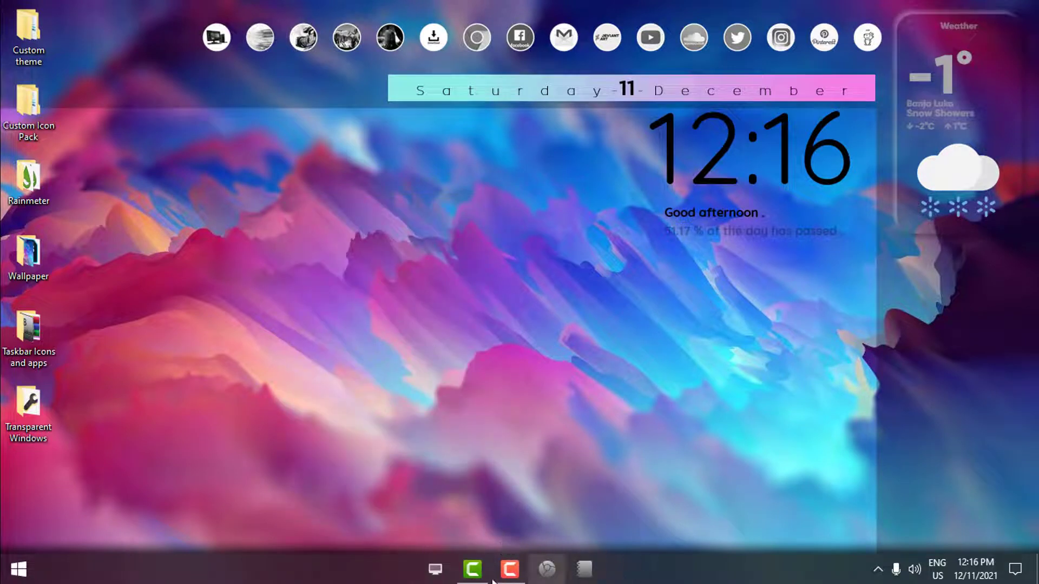
# Unlock the taskbar and reorder its icons to Chrome, This PC and Notepad, followed by the two Camtasia icons.
pyautogui.rightClick(315, 568)
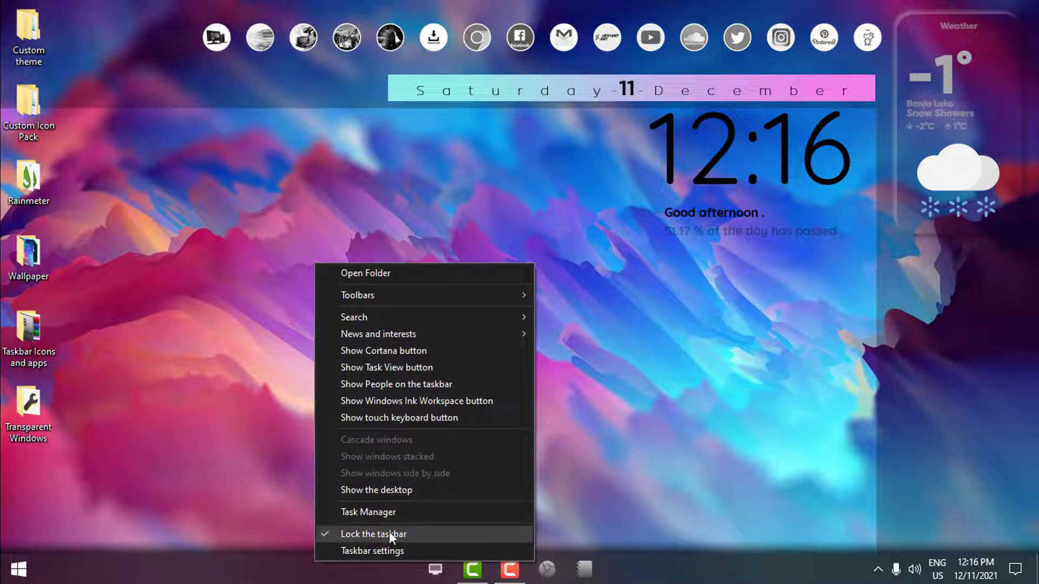
pyautogui.click(345, 532)
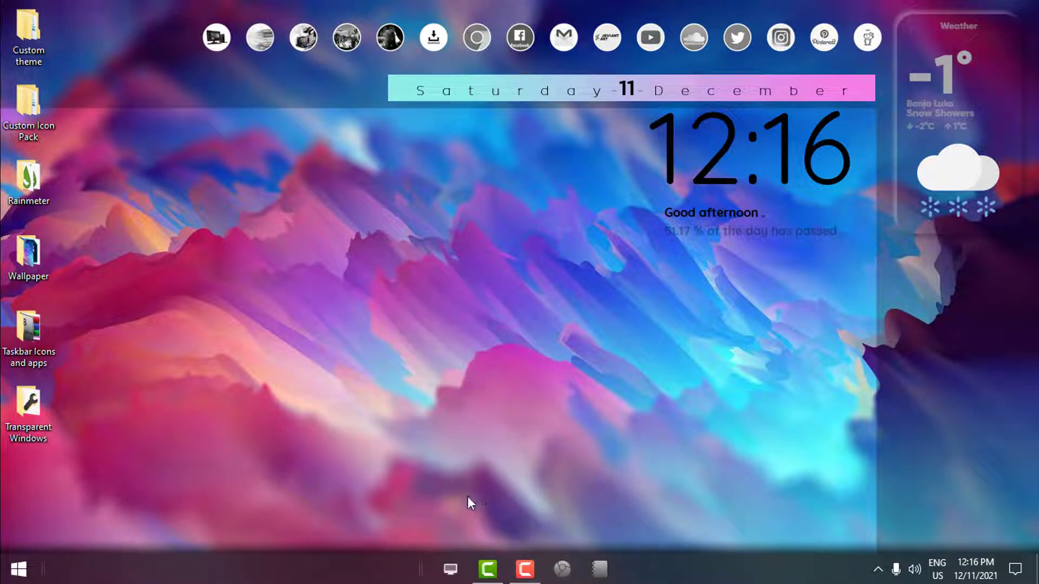
pyautogui.moveTo(487, 569); pyautogui.dragTo(626, 550)
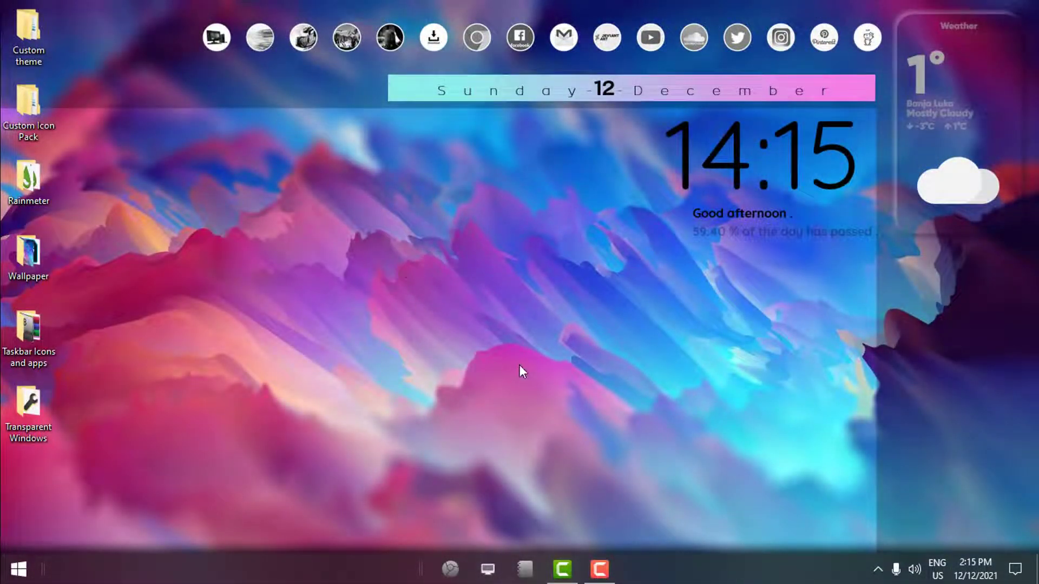
# Open This PC to examine the window's transparency effect, and close the window.
pyautogui.click(487, 569)
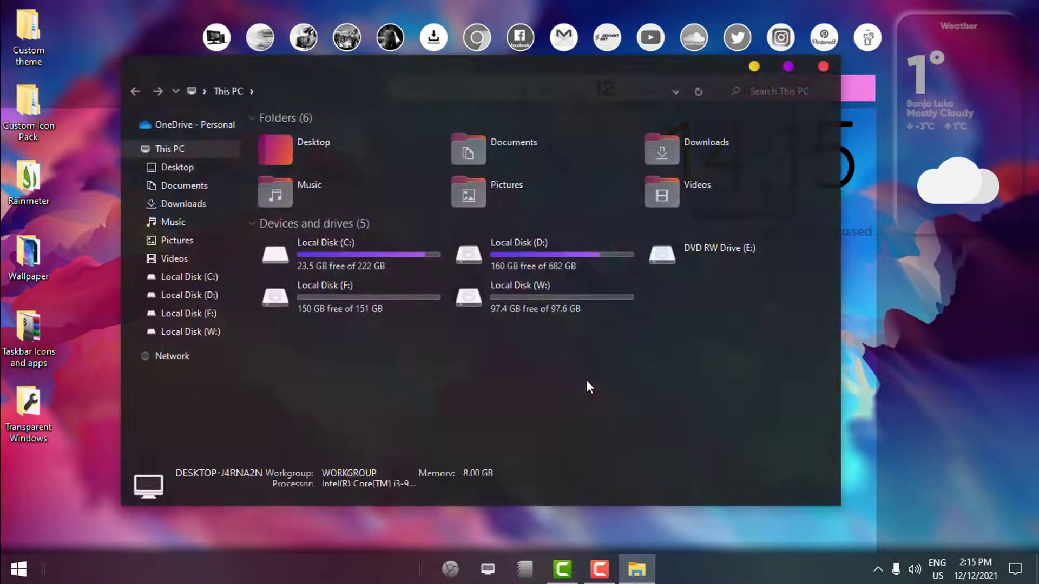
pyautogui.moveTo(635, 381); pyautogui.dragTo(546, 384)
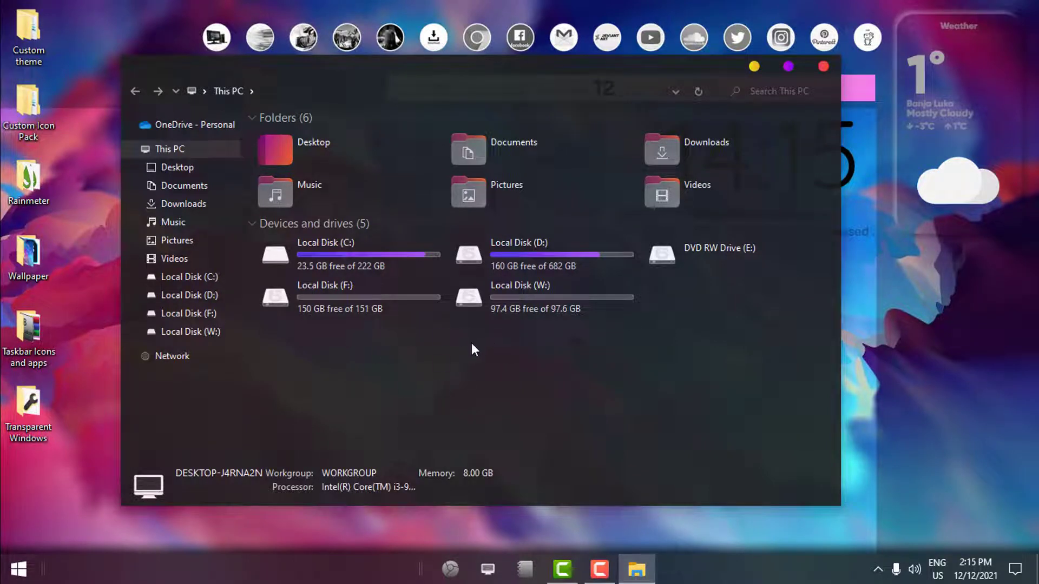
pyautogui.click(816, 69)
# Open the Transparent Windows desktop folder, select System Transparency.exe, and close the folder window.
pyautogui.doubleClick(25, 411)
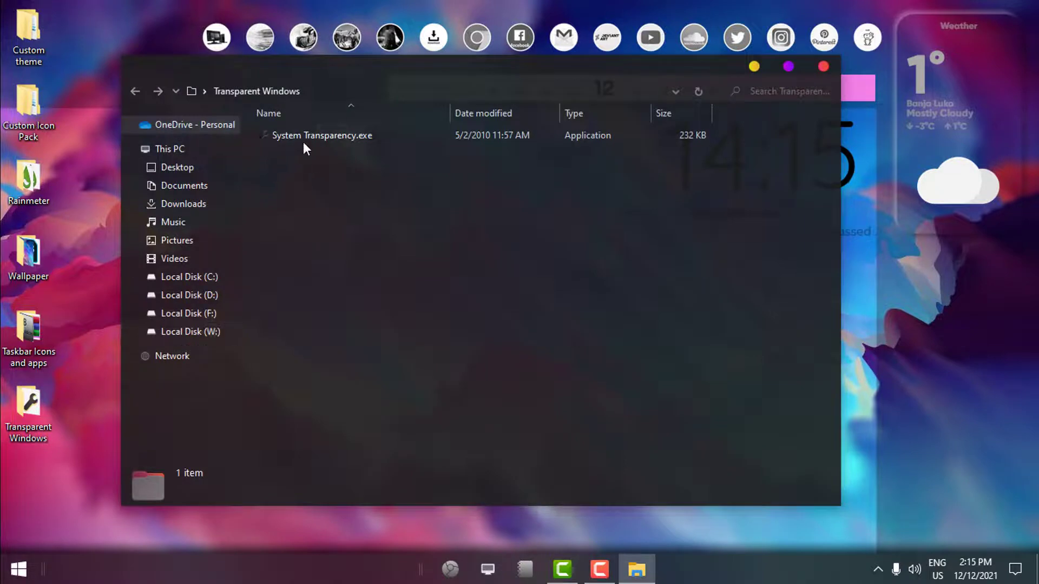
pyautogui.click(320, 138)
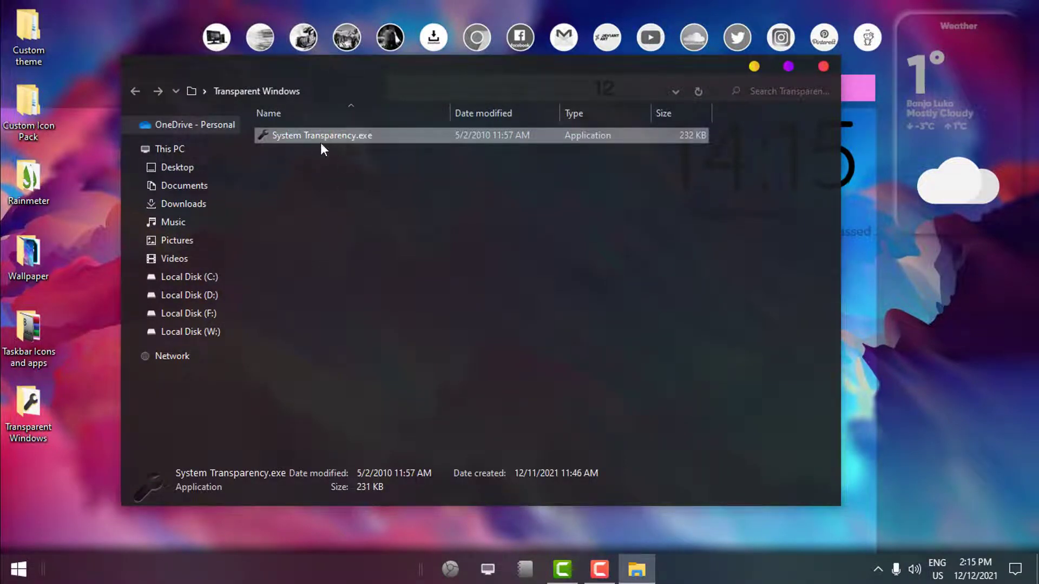
pyautogui.click(823, 66)
# Find the Startup folder among all programs in the Start Menu and open it in File Explorer.
pyautogui.click(19, 569)
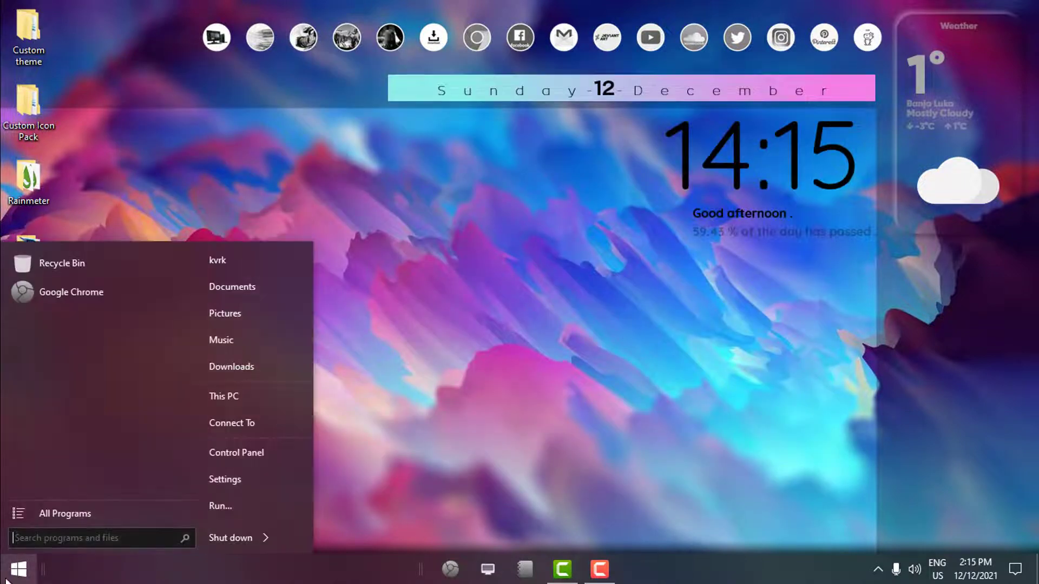
pyautogui.click(80, 513)
pyautogui.moveTo(192, 279); pyautogui.dragTo(190, 353)
pyautogui.rightClick(41, 391)
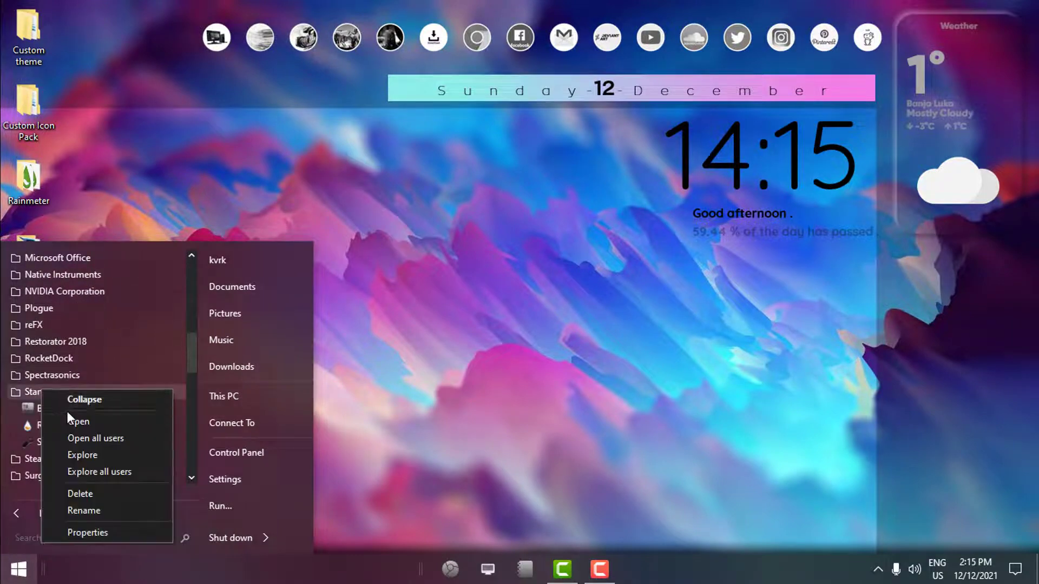
pyautogui.click(70, 420)
# Check the paste option in the Startup folder, dismiss it, and select System Transparency.exe.
pyautogui.rightClick(446, 261)
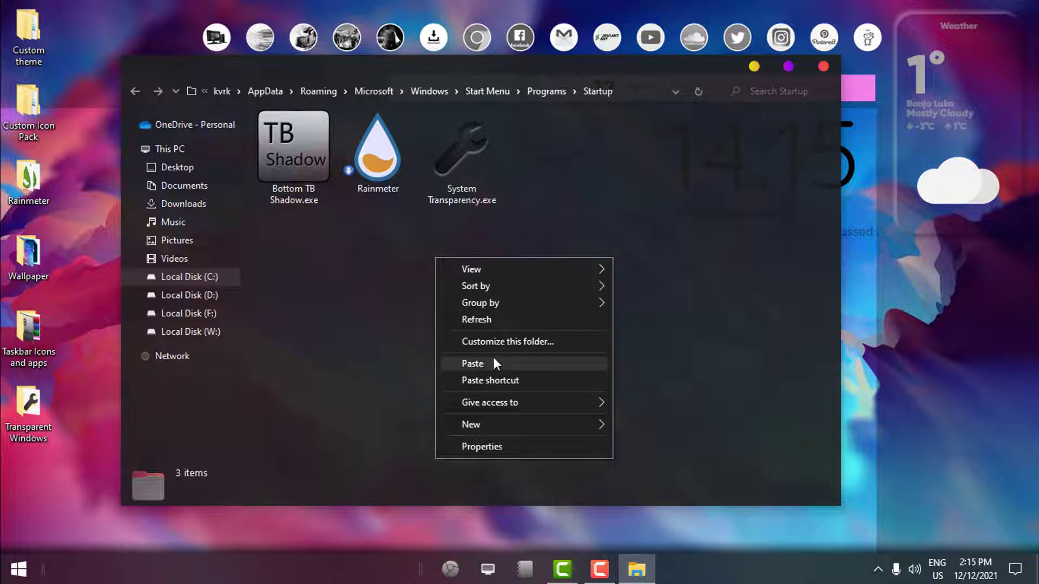
pyautogui.click(392, 268)
pyautogui.click(468, 183)
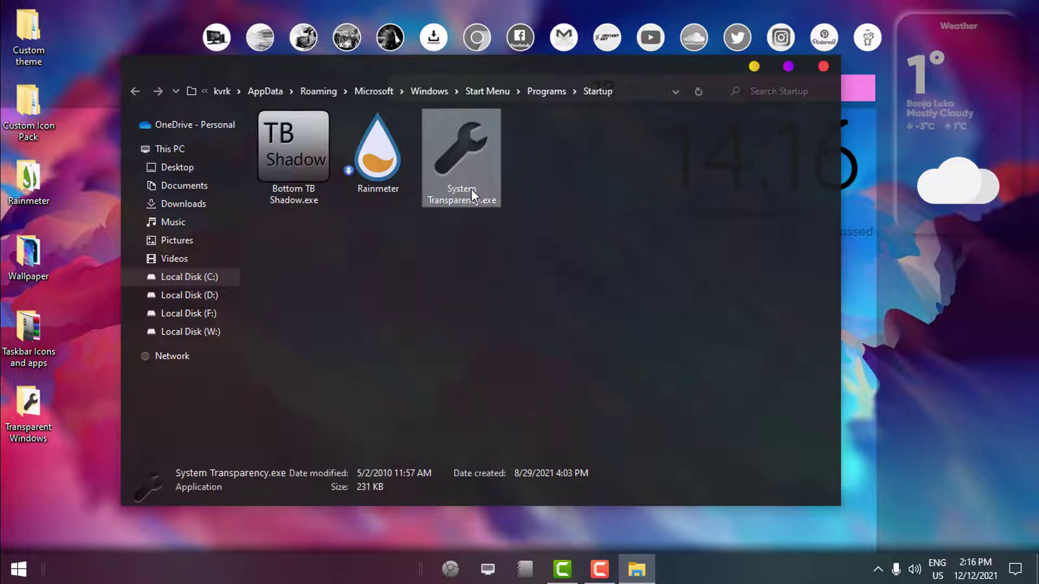
# Close the Startup folder and open the System Transparency settings from the system tray.
pyautogui.rightClick(459, 171)
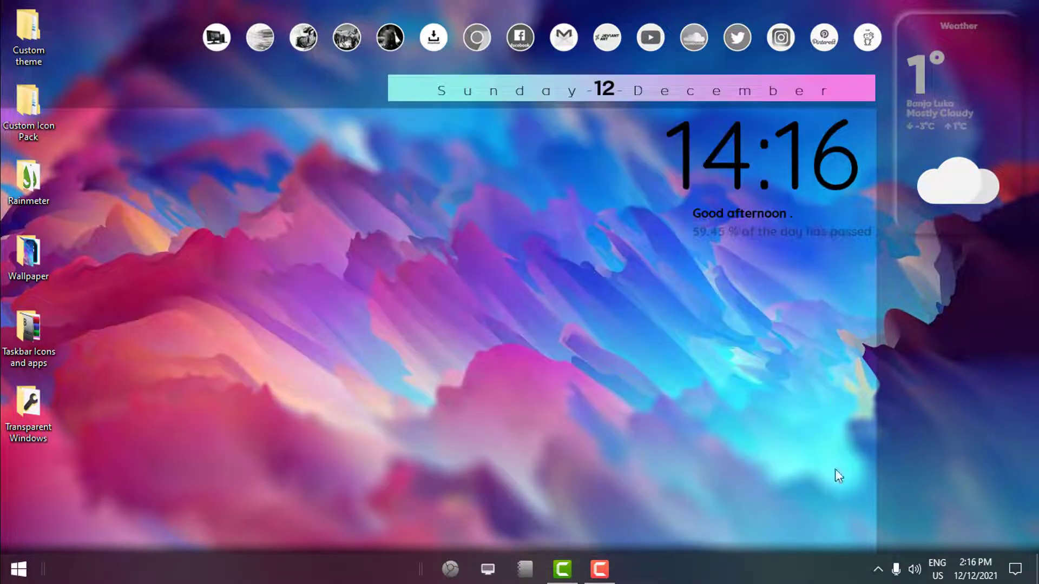
pyautogui.click(877, 569)
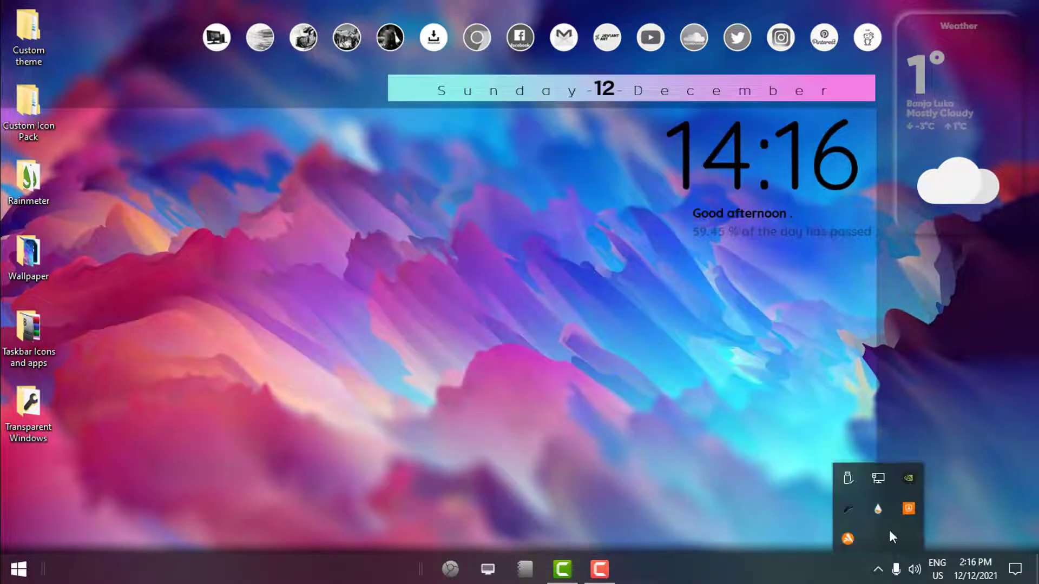
pyautogui.rightClick(848, 514)
pyautogui.click(904, 448)
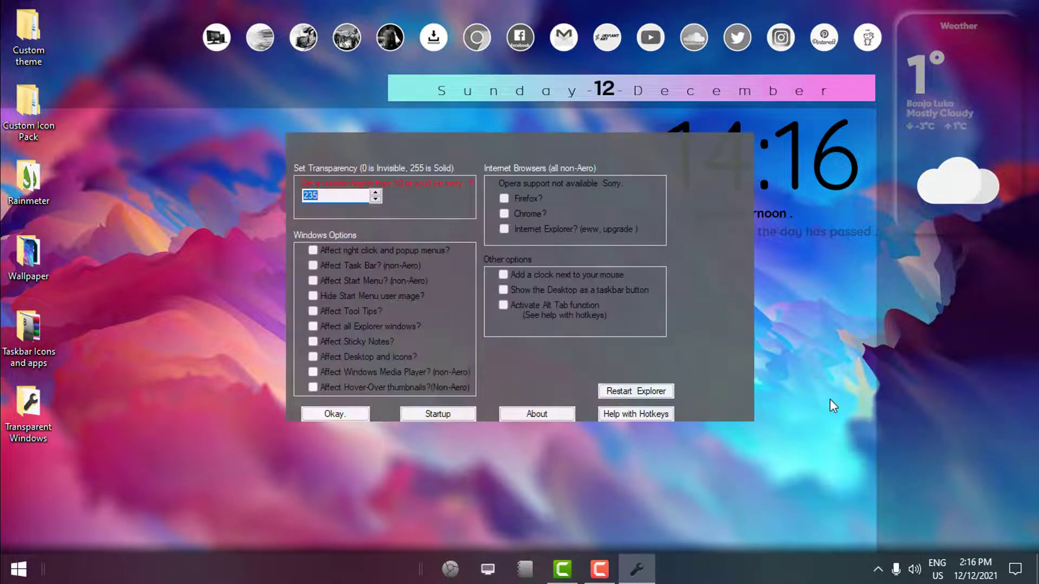
# Apply a transparency of 235 to all Explorer windows, and check the effect on This PC before closing it.
pyautogui.write('235')
pyautogui.moveTo(340, 195); pyautogui.dragTo(266, 198)
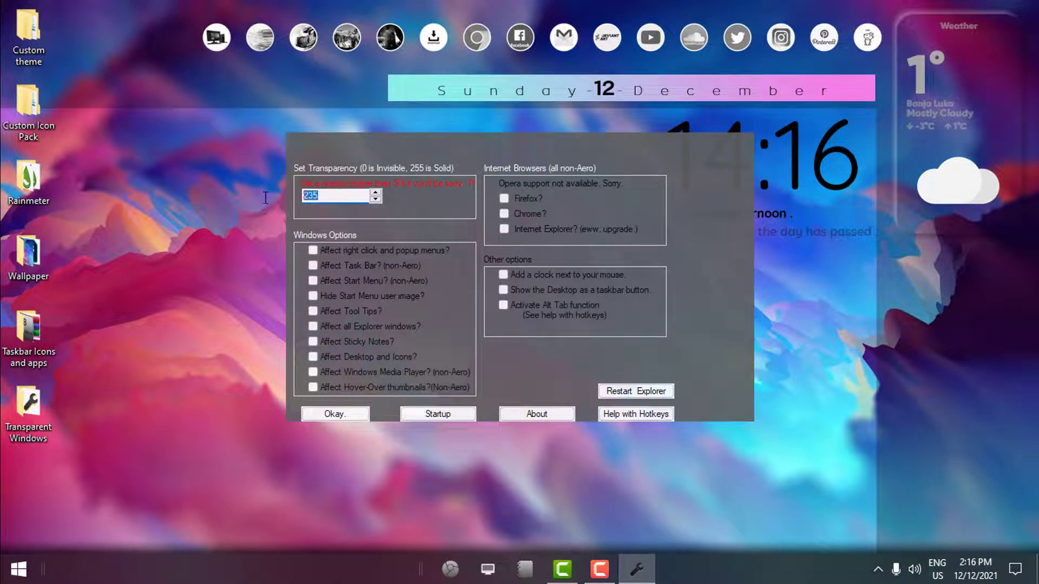
pyautogui.doubleClick(347, 195)
pyautogui.click(342, 195)
pyautogui.click(313, 327)
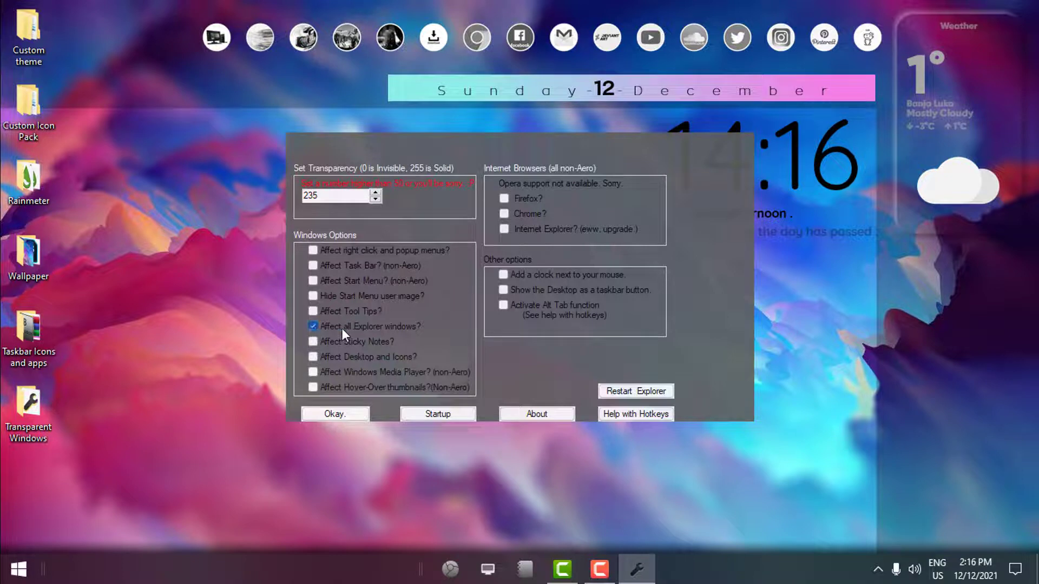
pyautogui.click(336, 414)
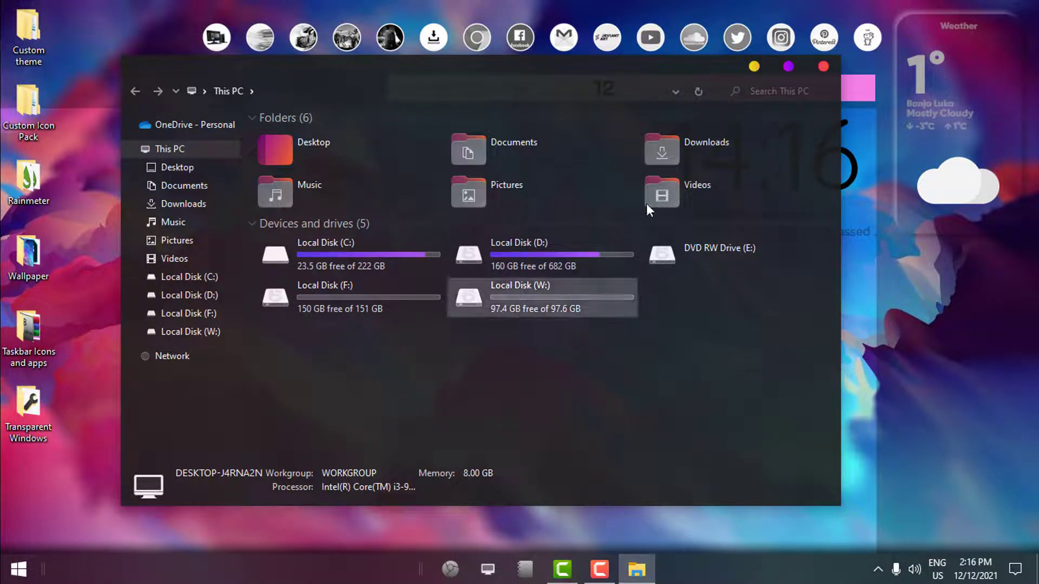
pyautogui.hotkey('alt', 'F4')
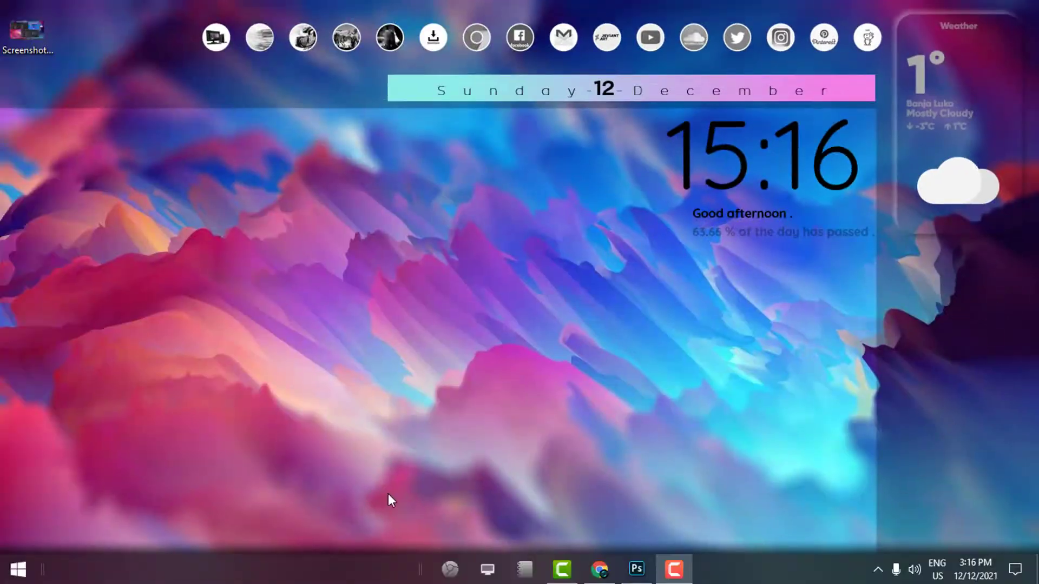
# Examine the Start Menu's appearance, close it, and open This PC with its window moved slightly higher on the desktop.
pyautogui.click(17, 569)
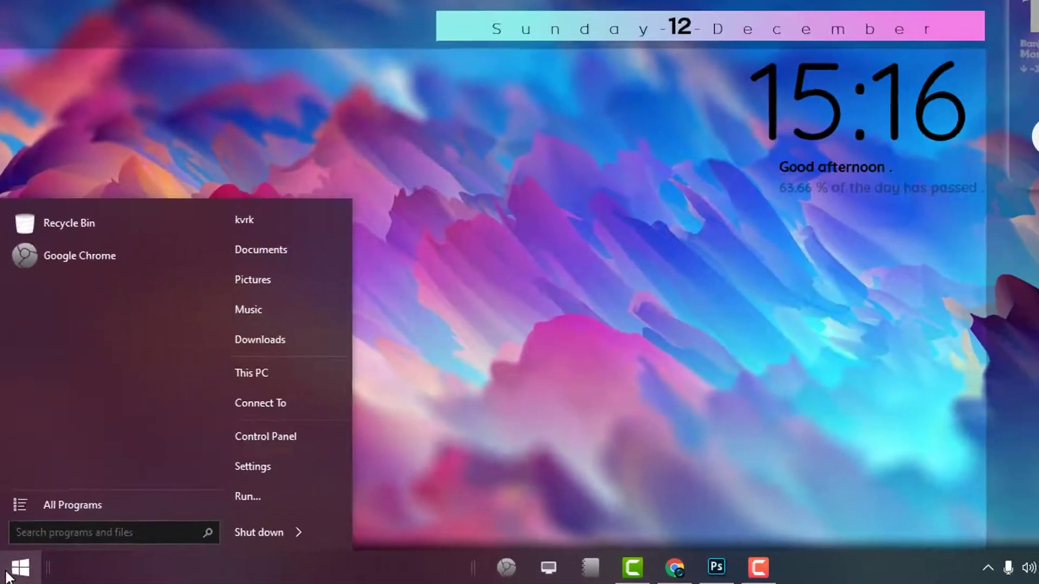
pyautogui.click(10, 571)
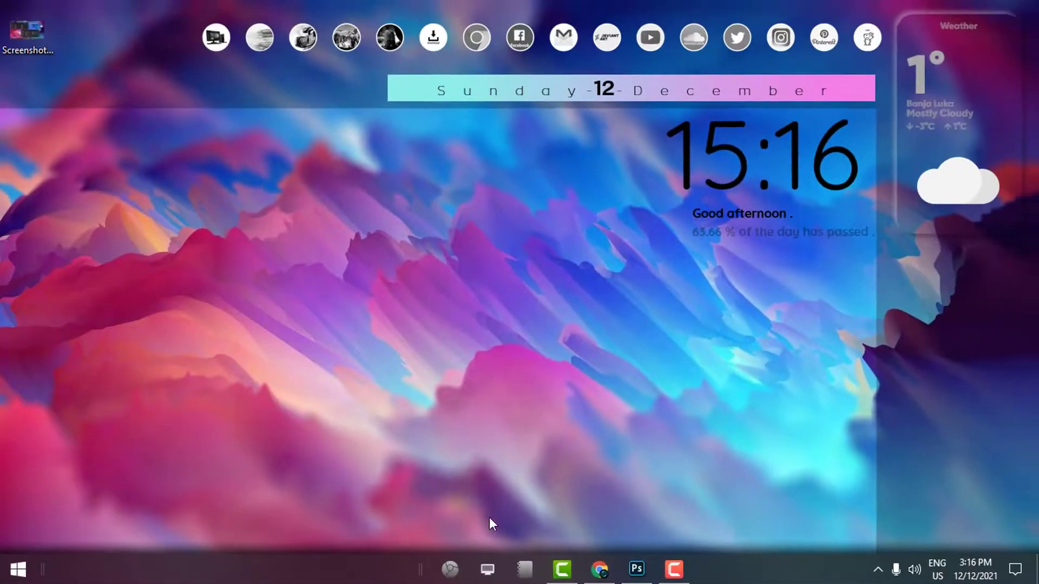
pyautogui.click(489, 571)
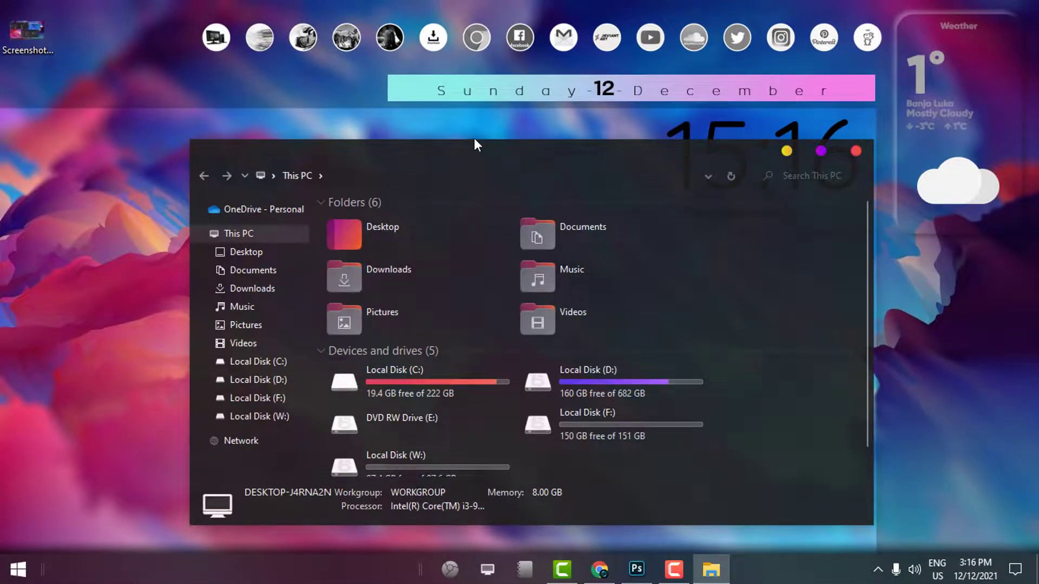
pyautogui.moveTo(472, 146); pyautogui.dragTo(455, 120)
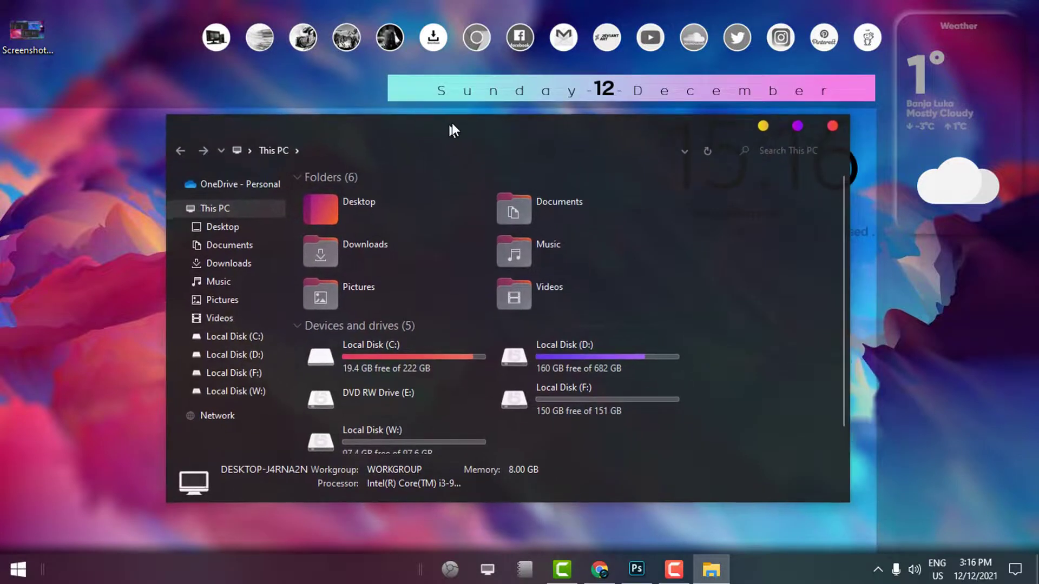
# Switch This PC to large icons and then to extra large icons to examine the custom folder and drive icons.
pyautogui.scroll(-1, 735, 336)
pyautogui.rightClick(735, 422)
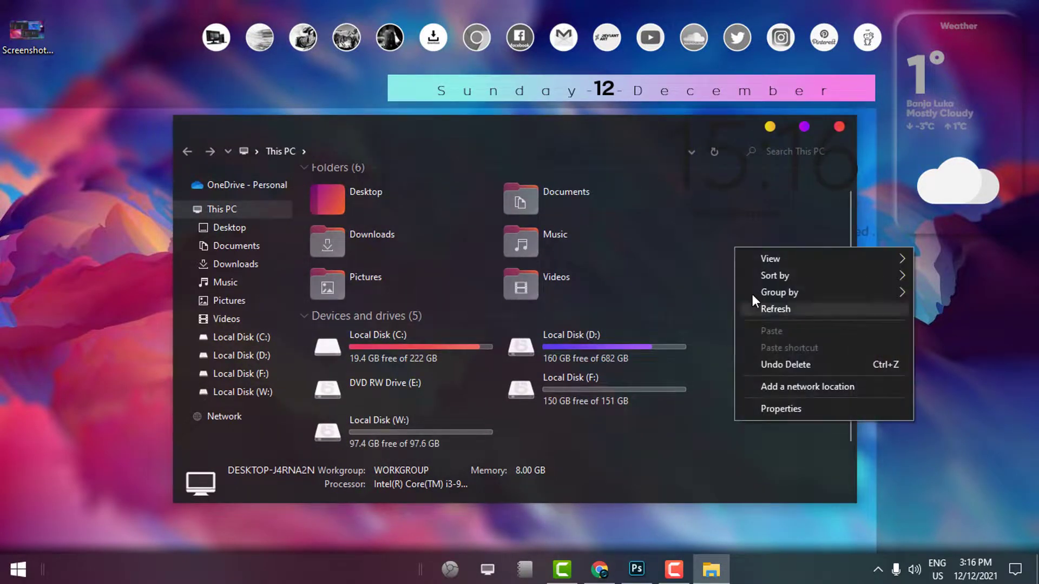
pyautogui.moveTo(770, 260)
pyautogui.click(626, 274)
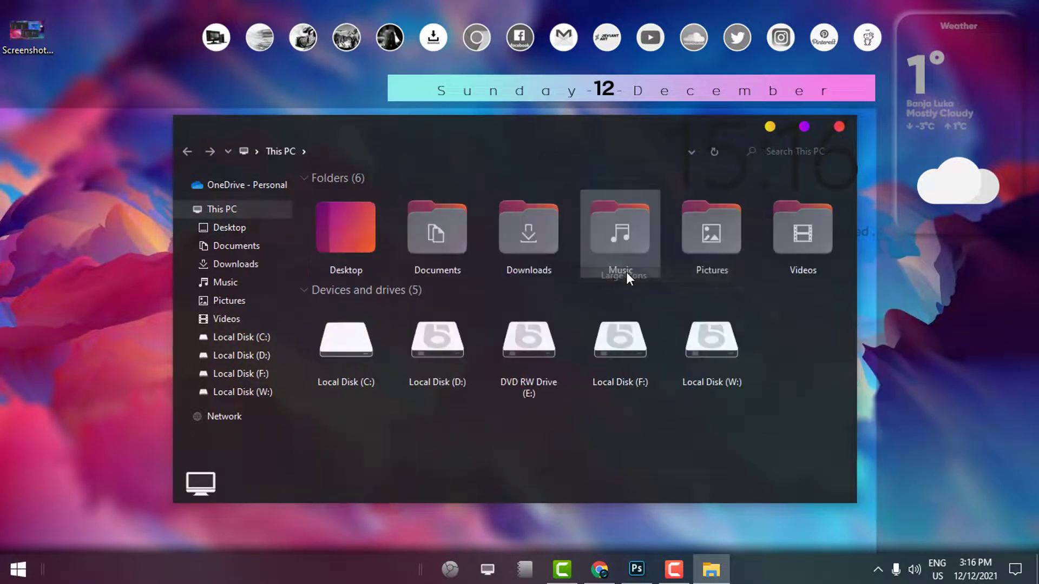
pyautogui.rightClick(778, 309)
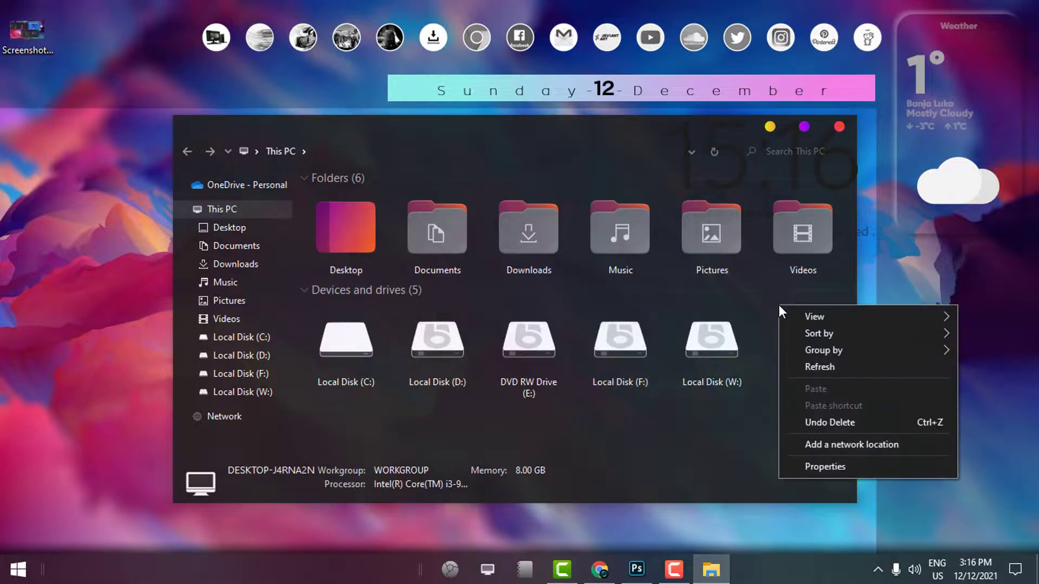
pyautogui.moveTo(812, 323)
pyautogui.click(655, 314)
pyautogui.scroll(-10, 572, 306)
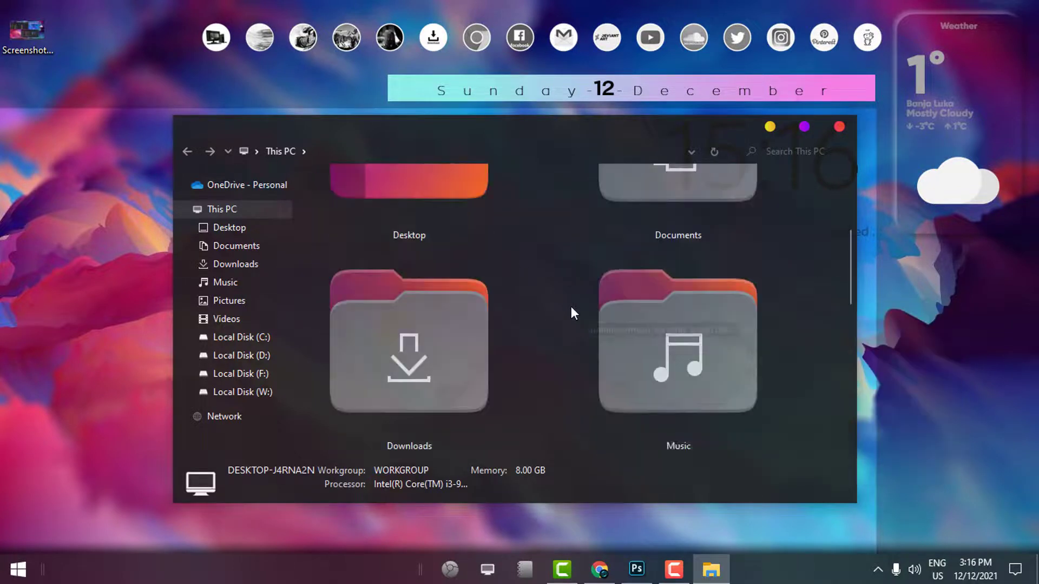
# Switch the This PC view back to Tiles.
pyautogui.rightClick(559, 297)
pyautogui.moveTo(569, 304)
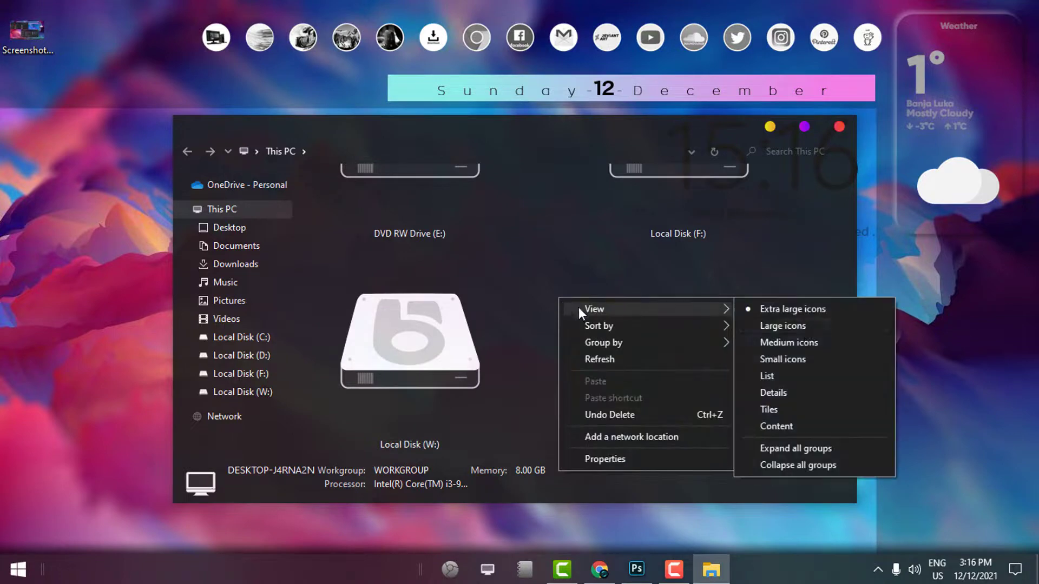
pyautogui.click(783, 410)
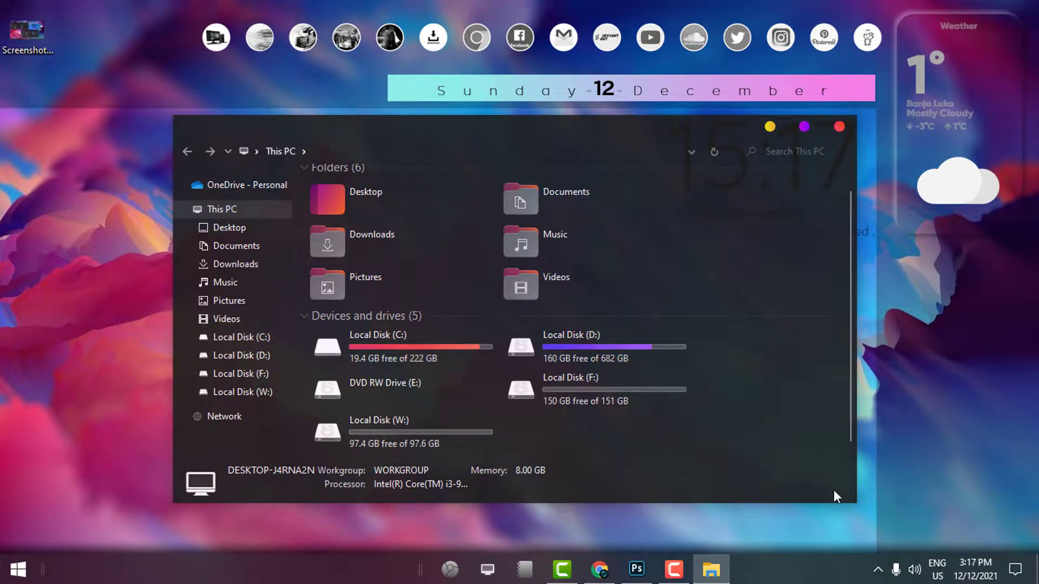
# Overlap two This PC windows and open the Start Menu to examine the transparency effects, and close the windows.
pyautogui.moveTo(602, 144); pyautogui.dragTo(646, 81)
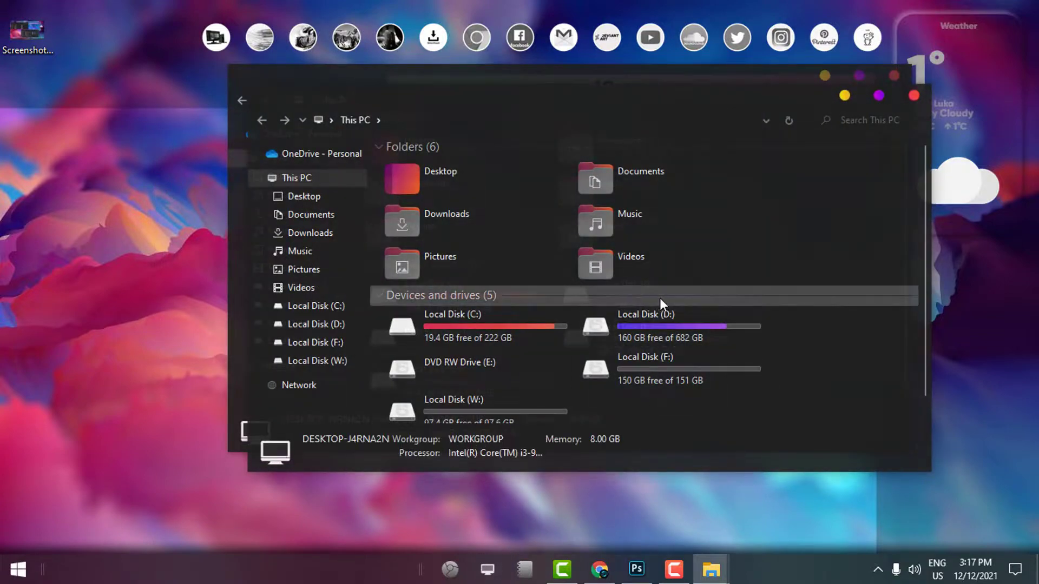
pyautogui.moveTo(553, 100); pyautogui.dragTo(468, 138)
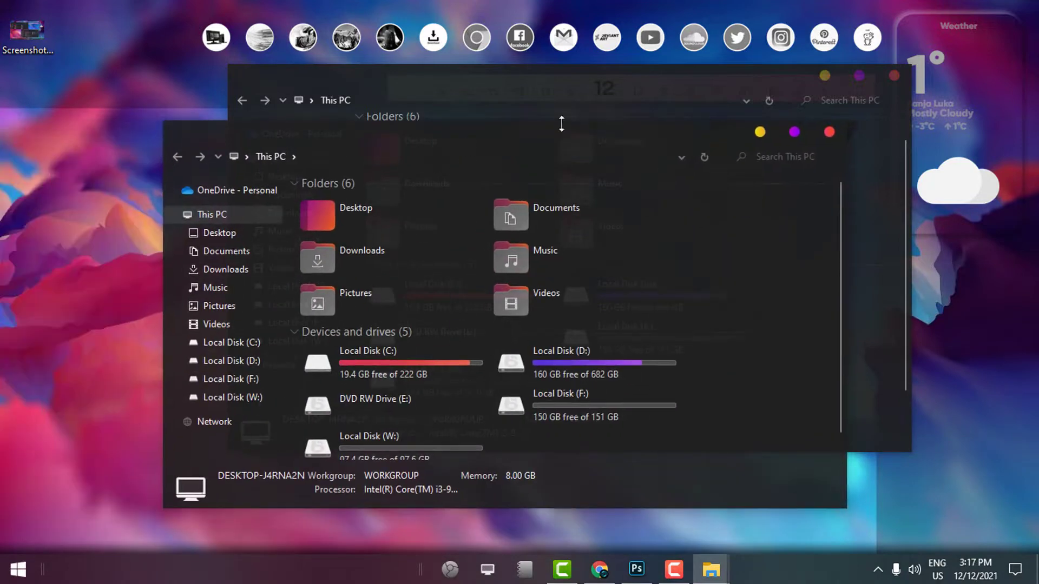
pyautogui.press('super')
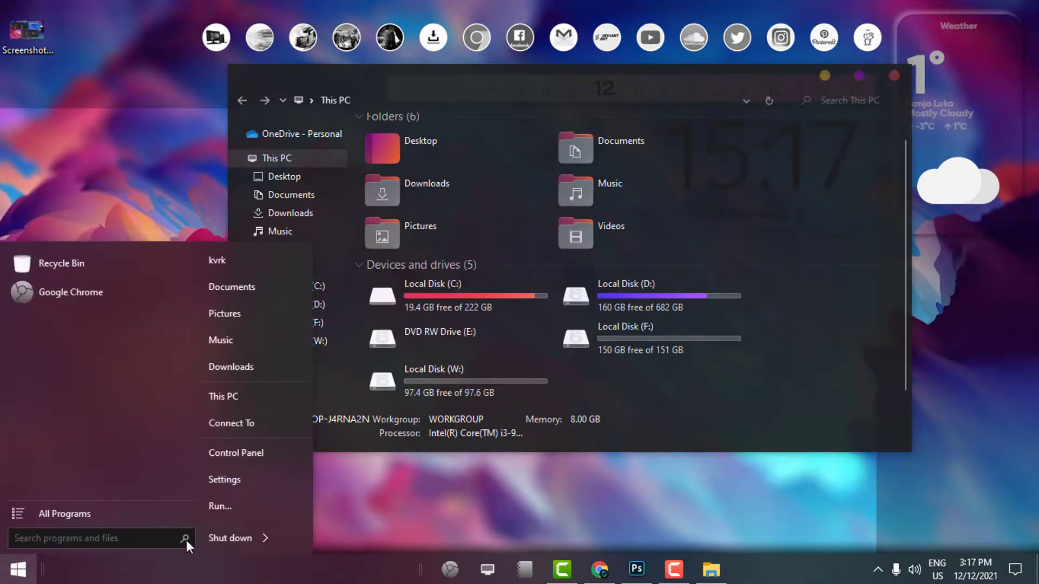
pyautogui.scroll(1, 689, 288)
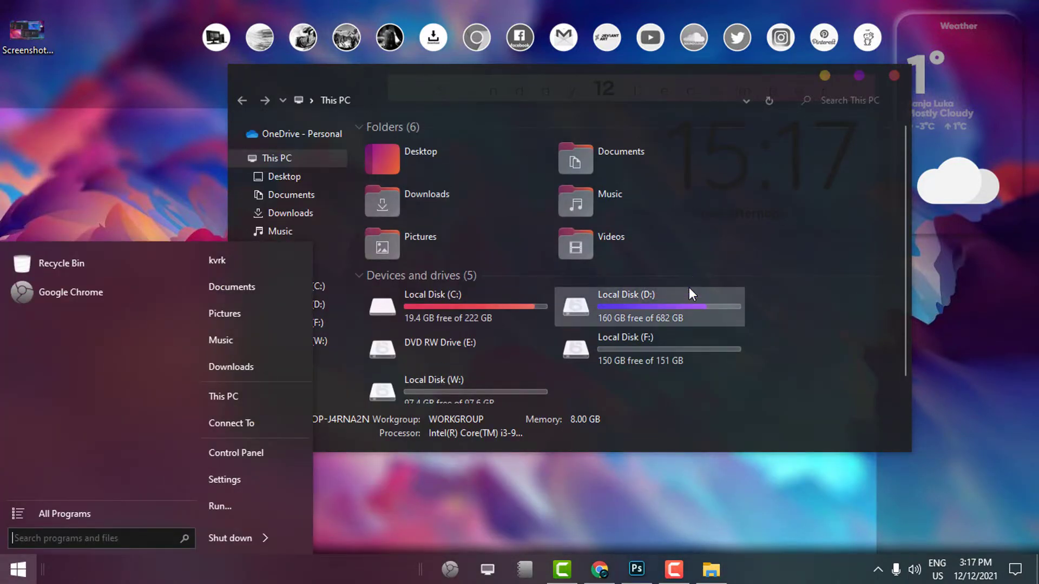
pyautogui.click(893, 76)
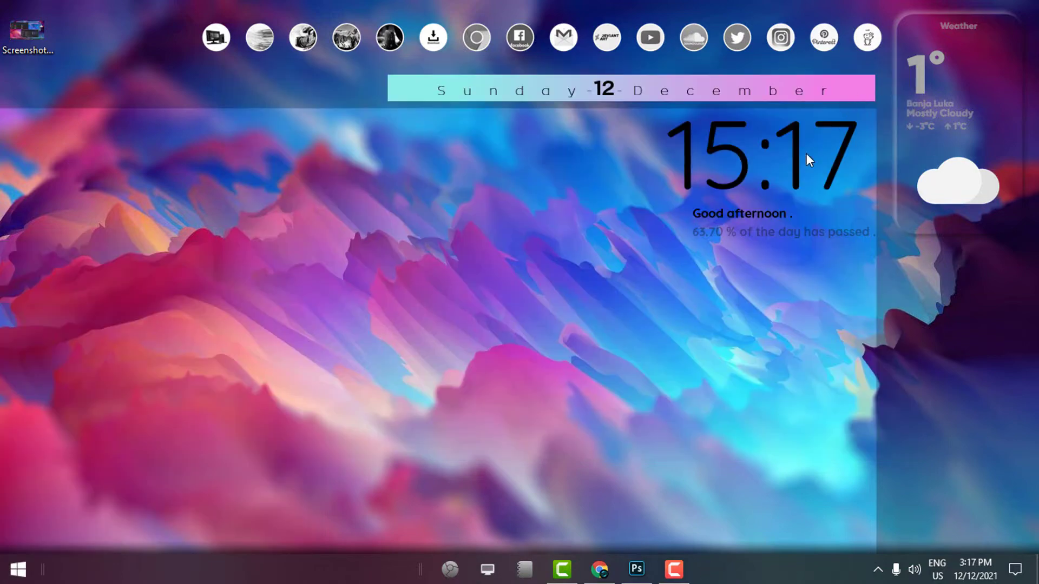